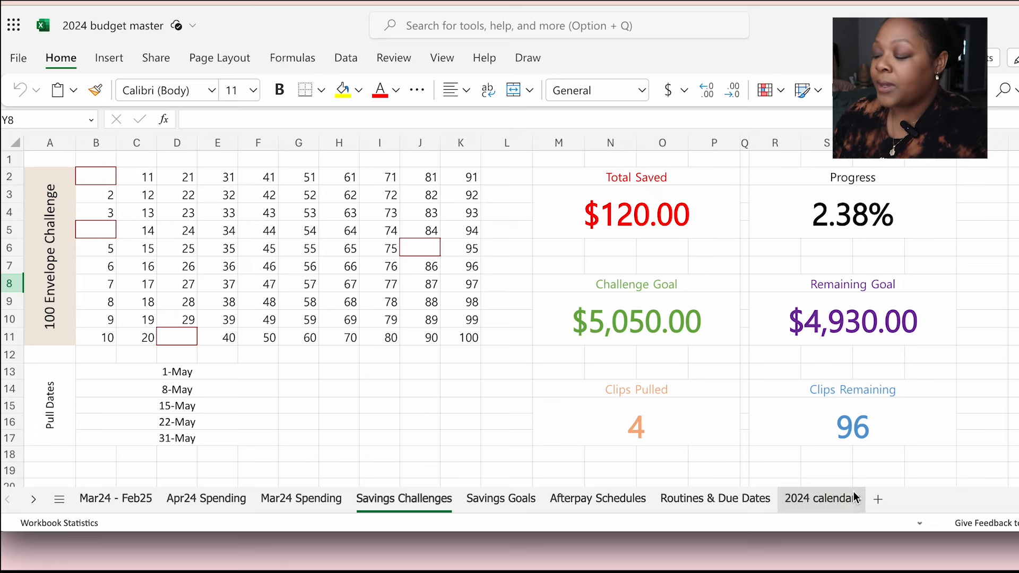
# Add a blank worksheet after the Savings Challenges sheet, check the existing challenge layout, and return to the new sheet
pyautogui.click(884, 499)
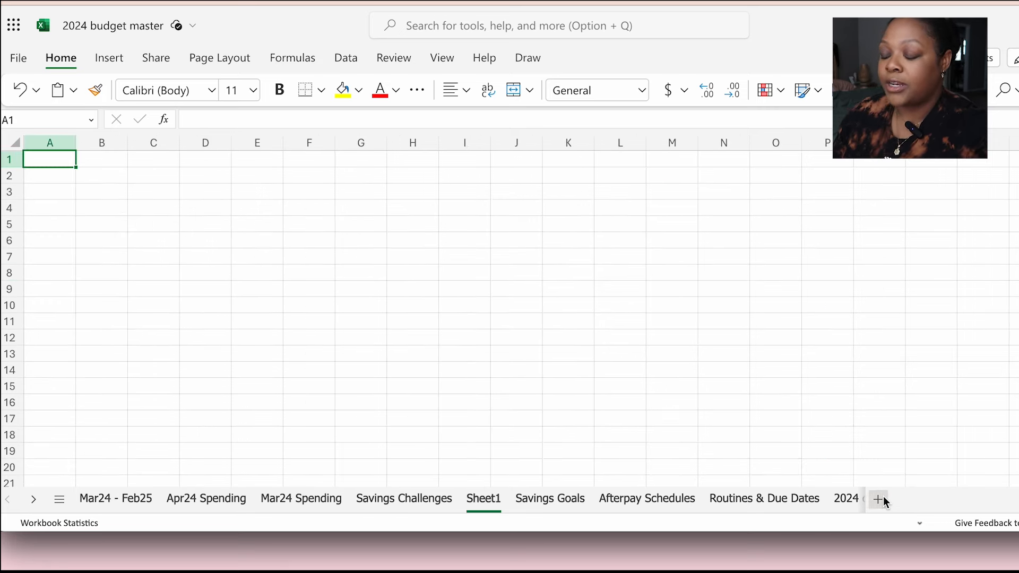
pyautogui.click(433, 500)
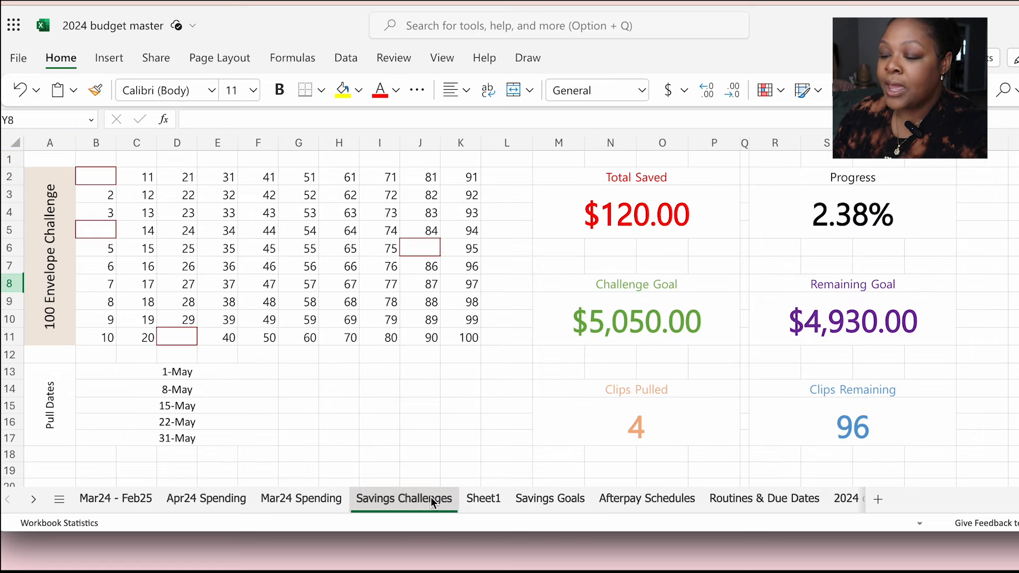
pyautogui.click(472, 505)
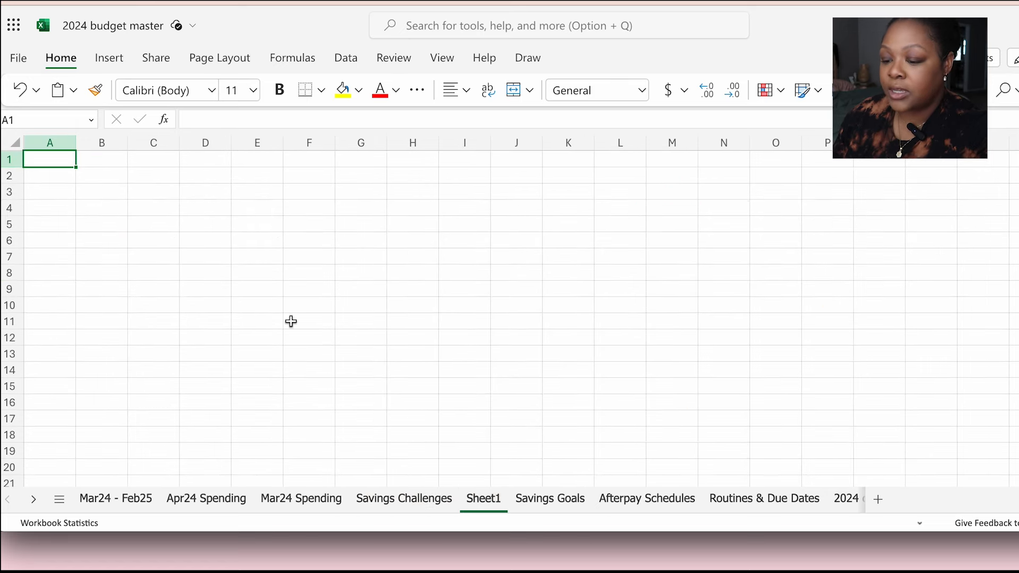
# Merge cells A2:A11 and enter the title "100 Envelope Challenge" in the merged cell
pyautogui.click(43, 176)
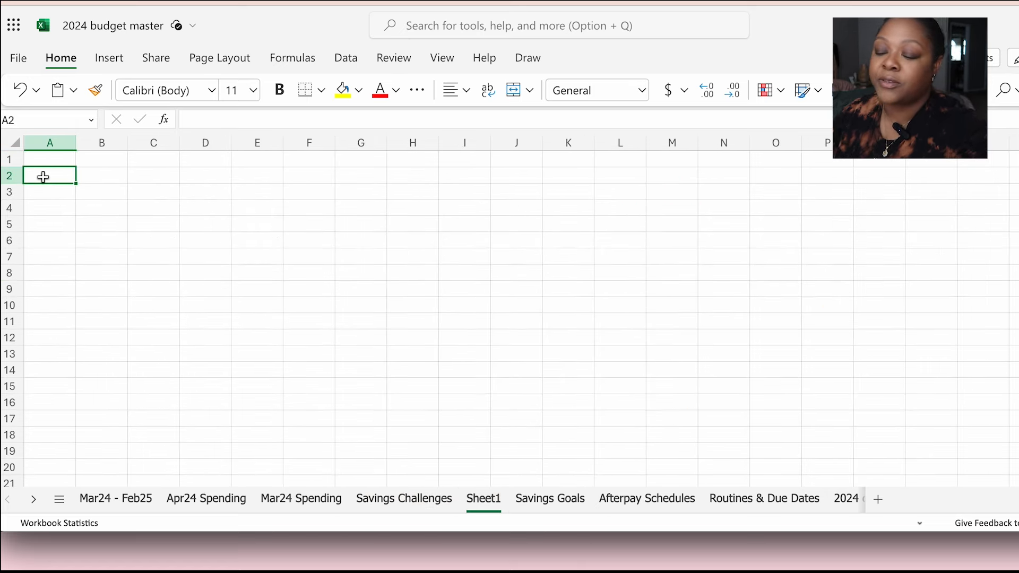
pyautogui.moveTo(44, 176); pyautogui.dragTo(48, 318)
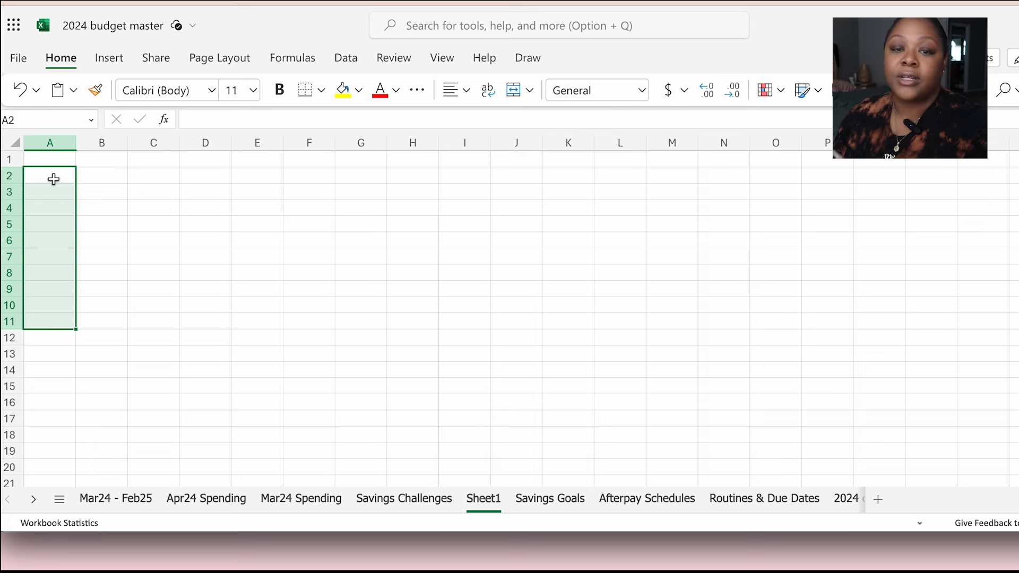
pyautogui.click(515, 92)
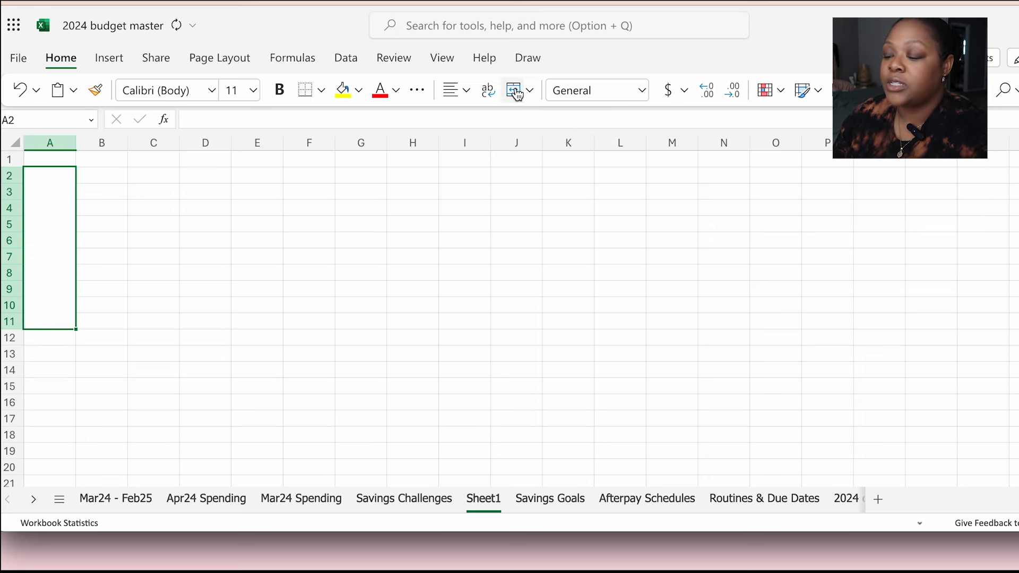
pyautogui.write('100')
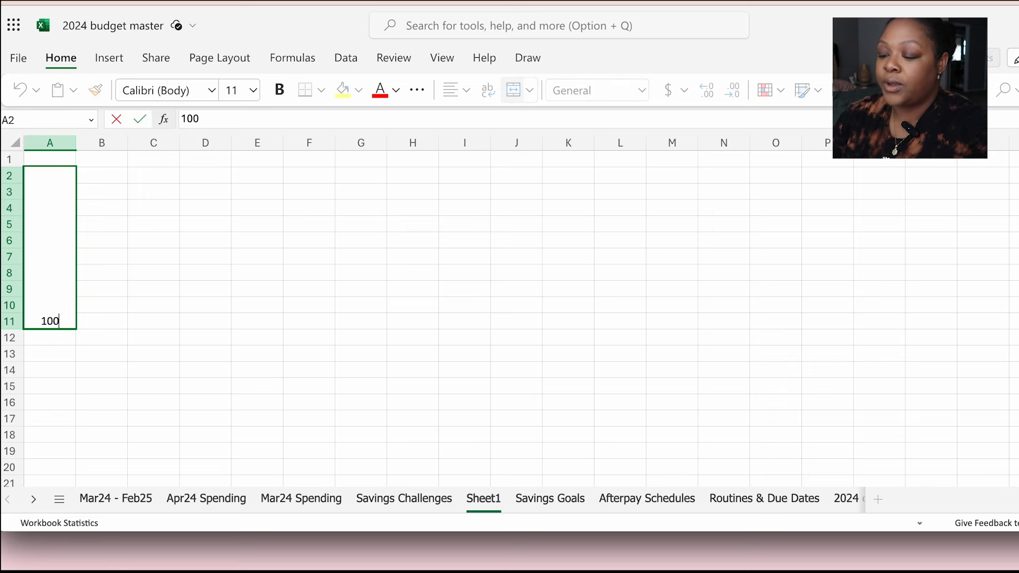
pyautogui.write(' Envelope')
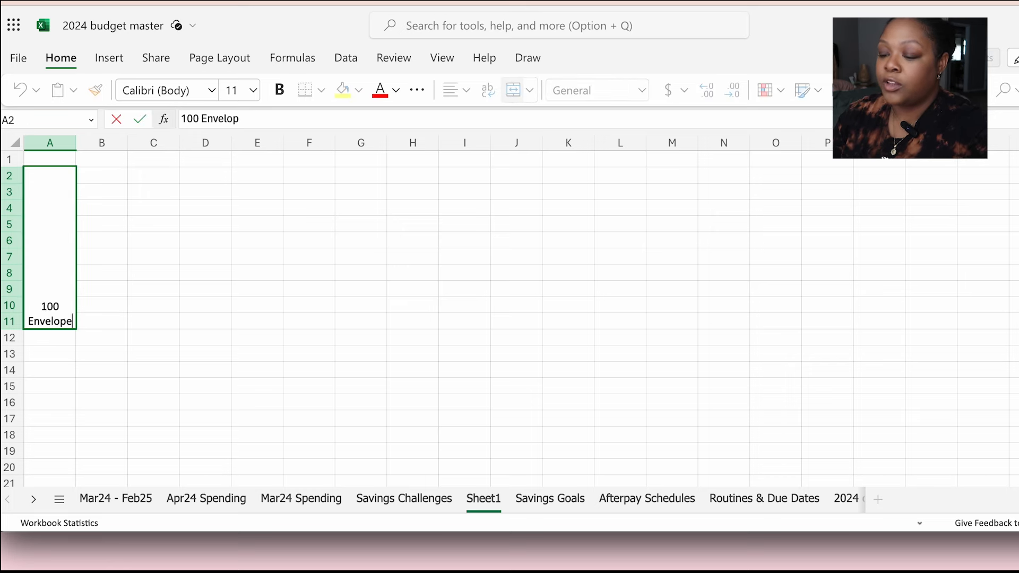
pyautogui.write(' Challenge')
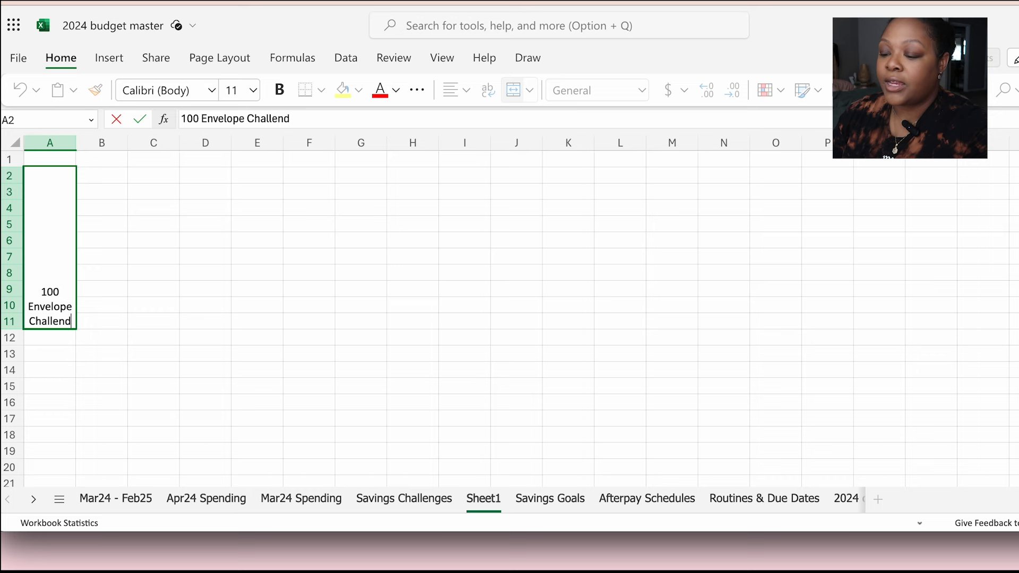
pyautogui.press('Return')
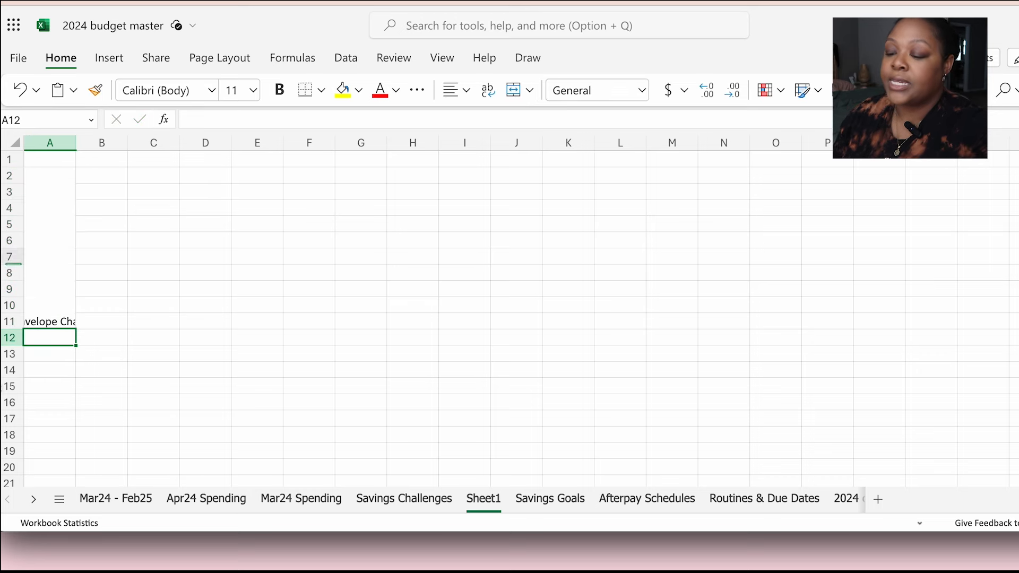
# Set the text orientation of the merged title cell to 90 degrees
pyautogui.click(52, 264)
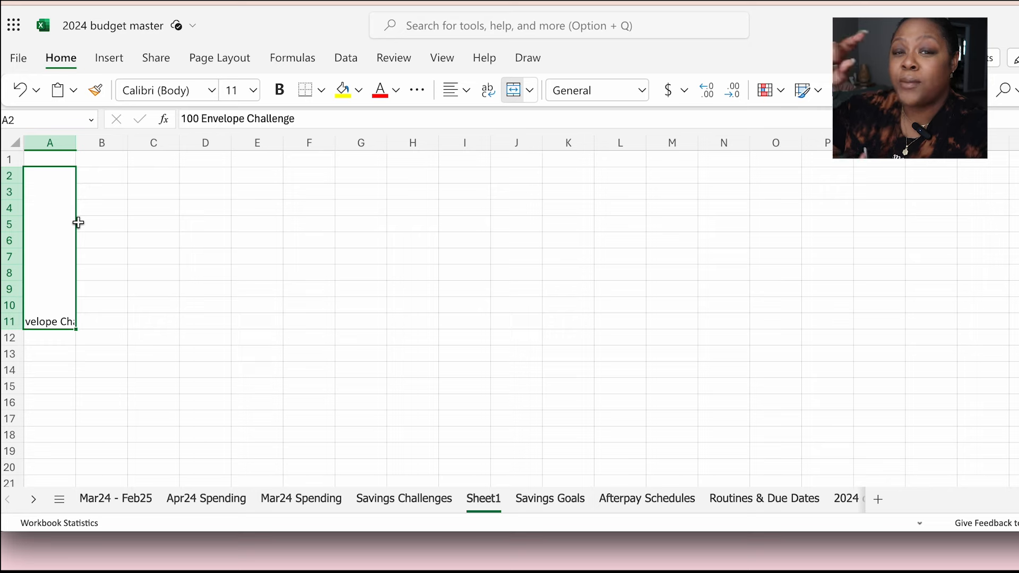
pyautogui.rightClick(48, 224)
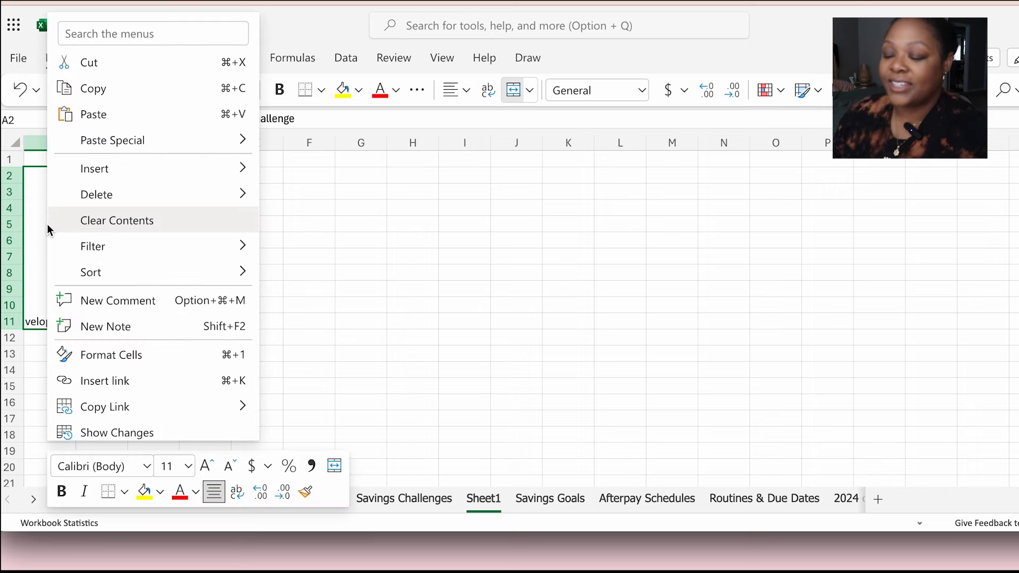
pyautogui.click(112, 355)
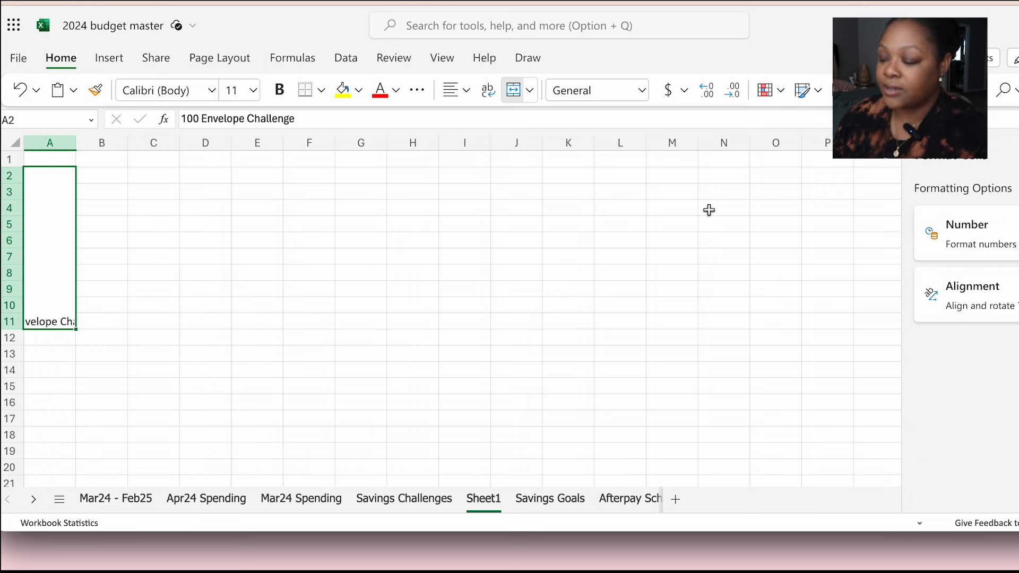
pyautogui.click(910, 292)
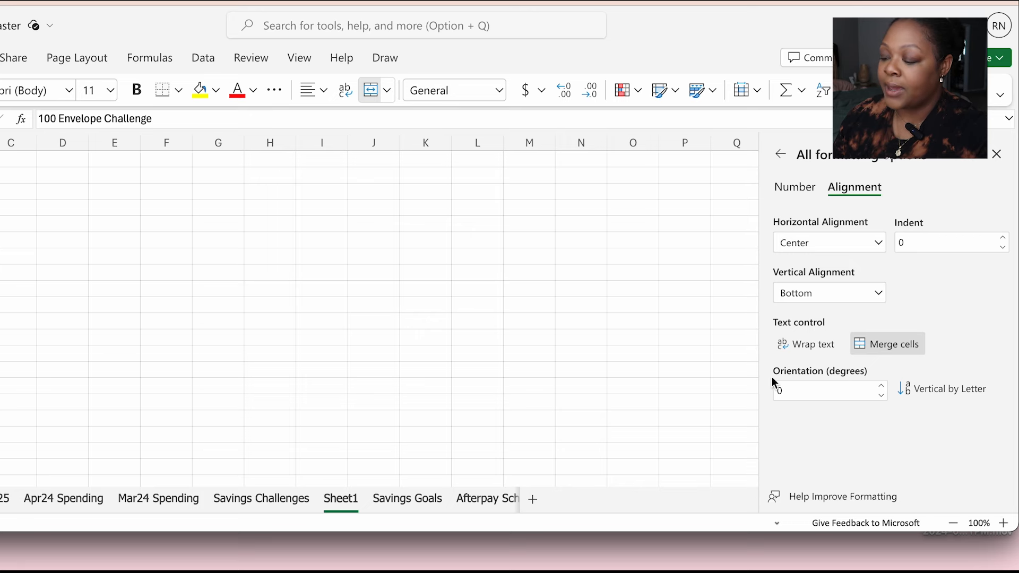
pyautogui.click(788, 390)
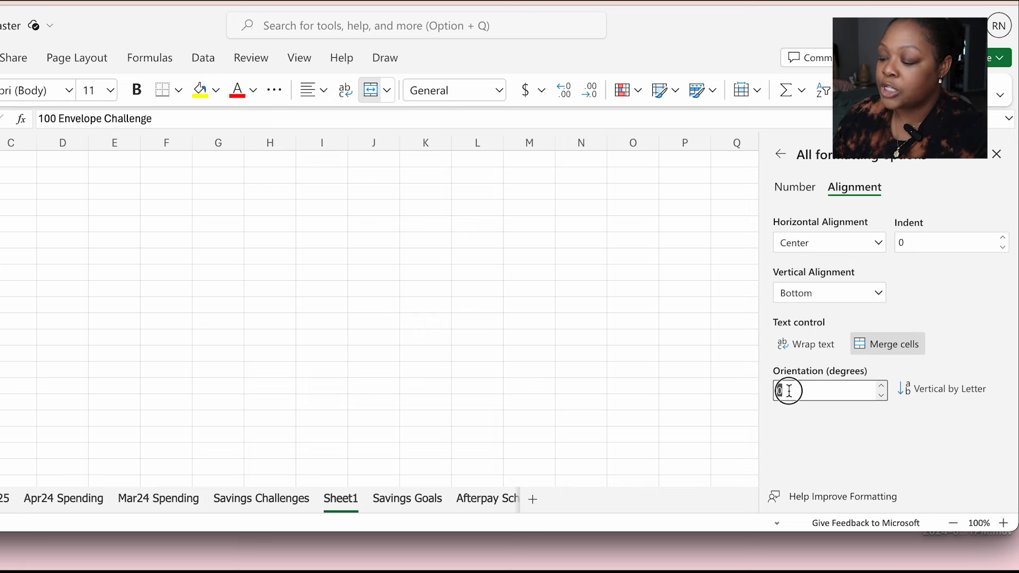
pyautogui.press('BackSpace')
pyautogui.write('90')
pyautogui.click(920, 405)
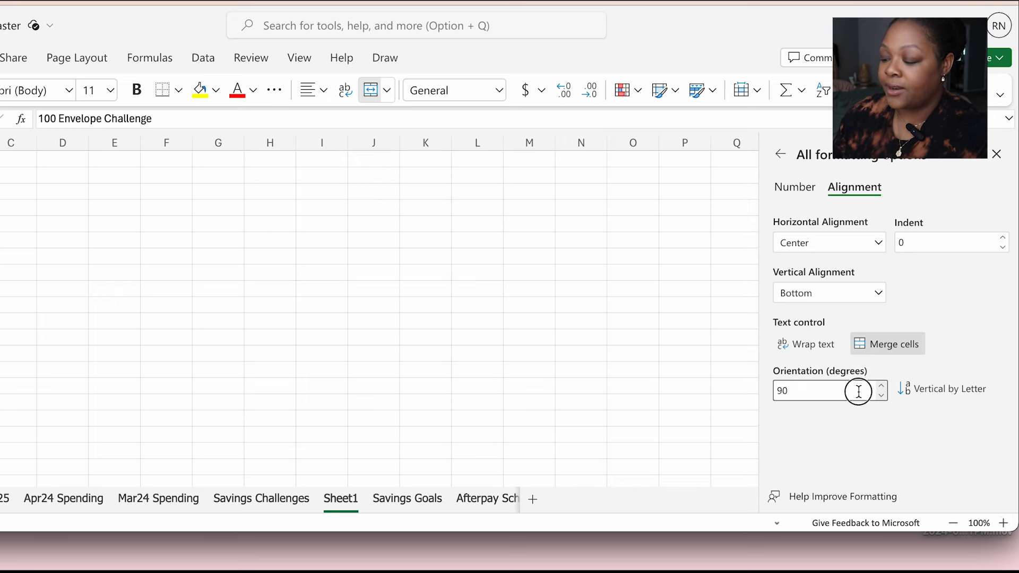
pyautogui.press('Return')
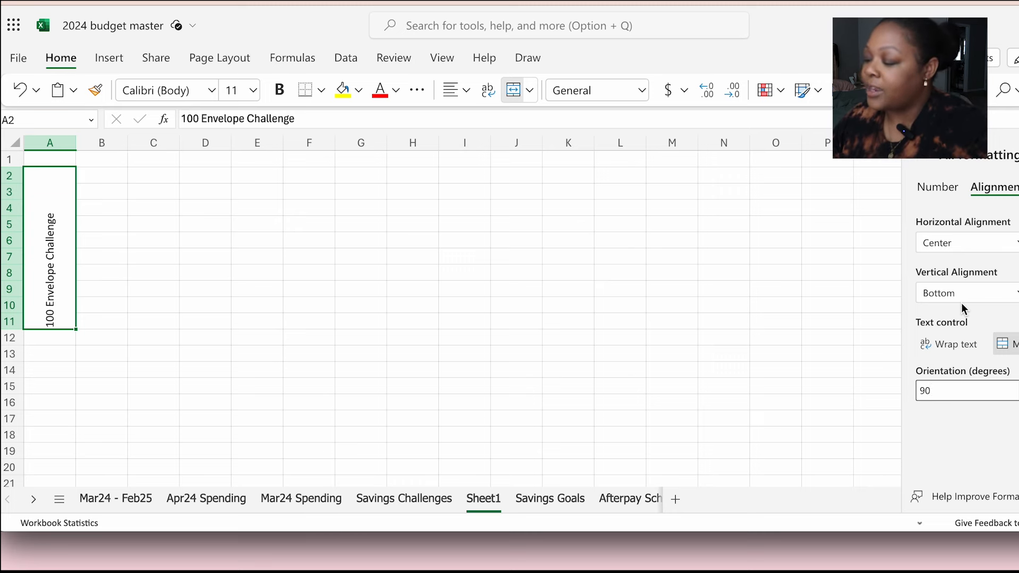
# Center the rotated title vertically in its merged cell and close the cell formatting options
pyautogui.click(455, 90)
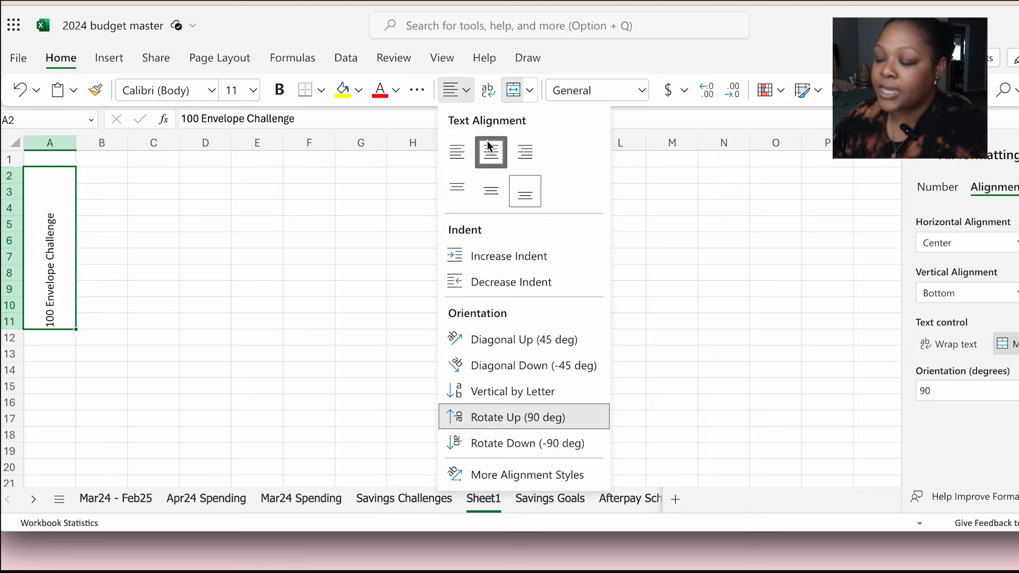
pyautogui.click(497, 196)
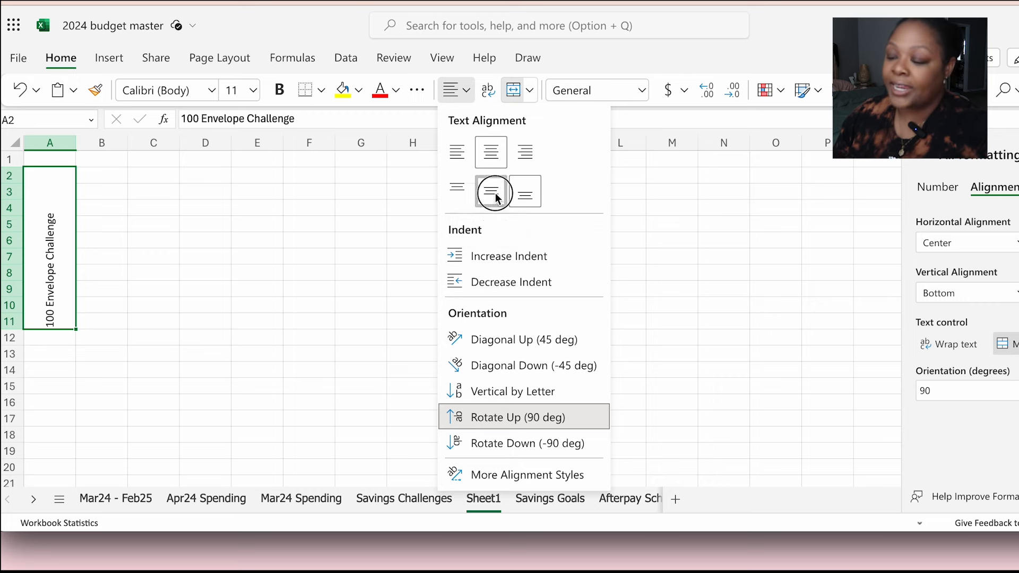
pyautogui.click(467, 96)
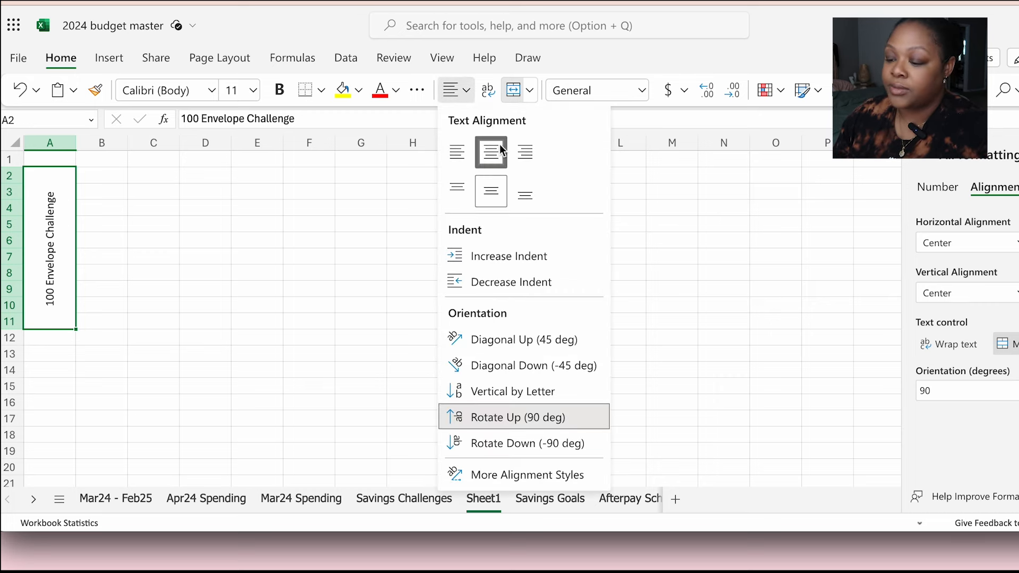
pyautogui.click(239, 246)
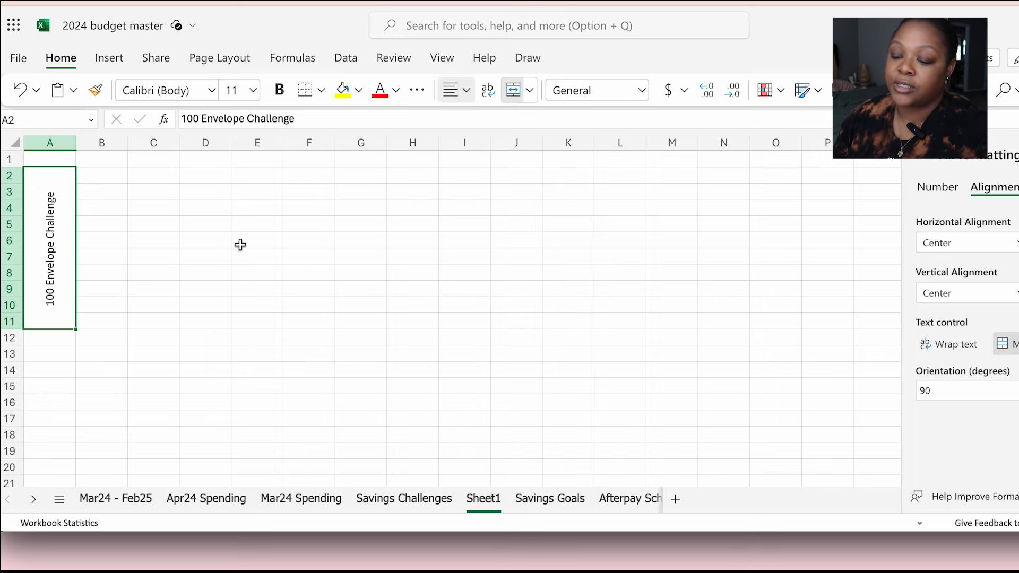
pyautogui.click(82, 234)
pyautogui.click(62, 227)
pyautogui.click(92, 178)
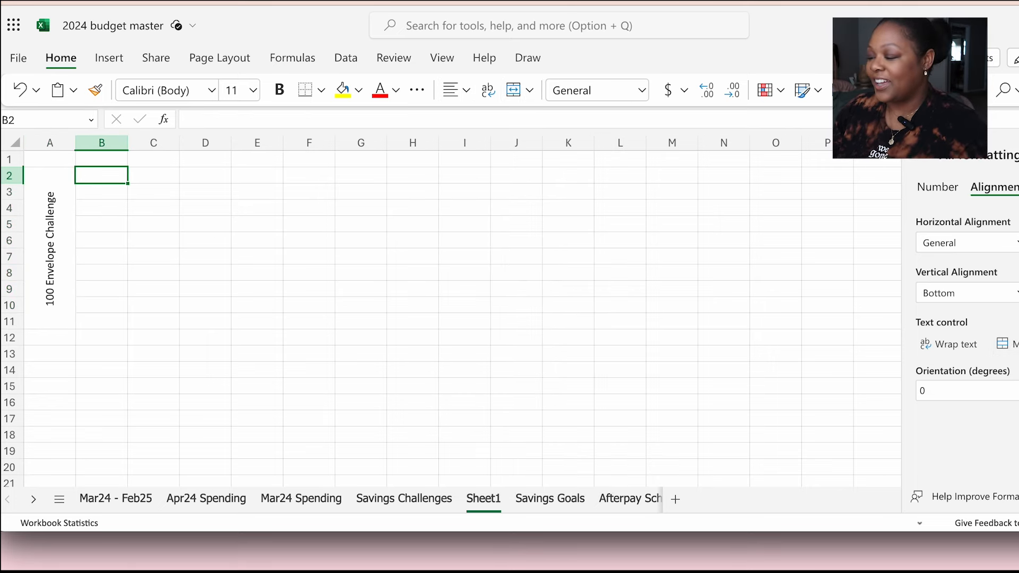
pyautogui.click(1009, 157)
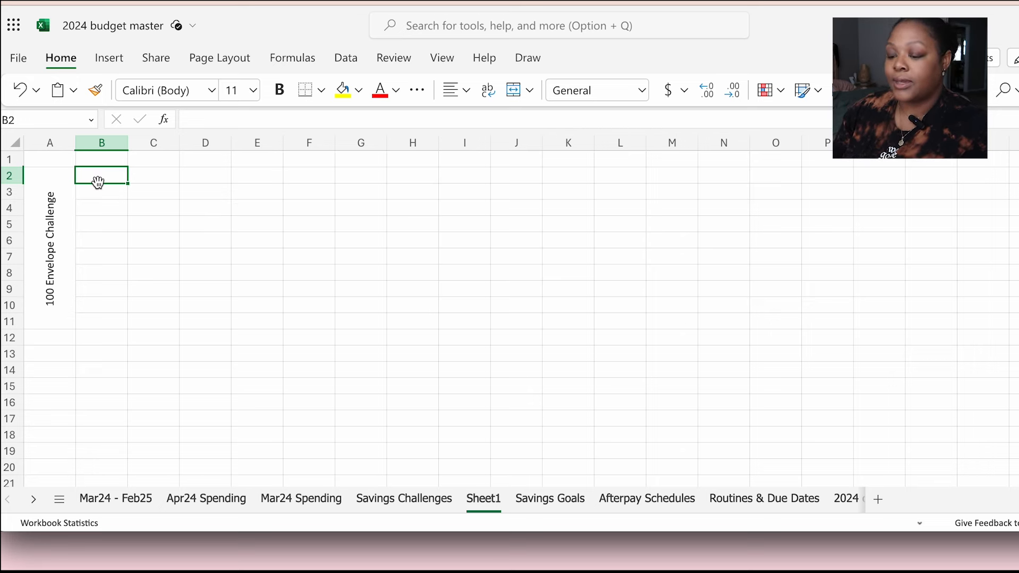
# Enter the numbers 1 through 10 down cells B2:B11, one per row
pyautogui.write('1')
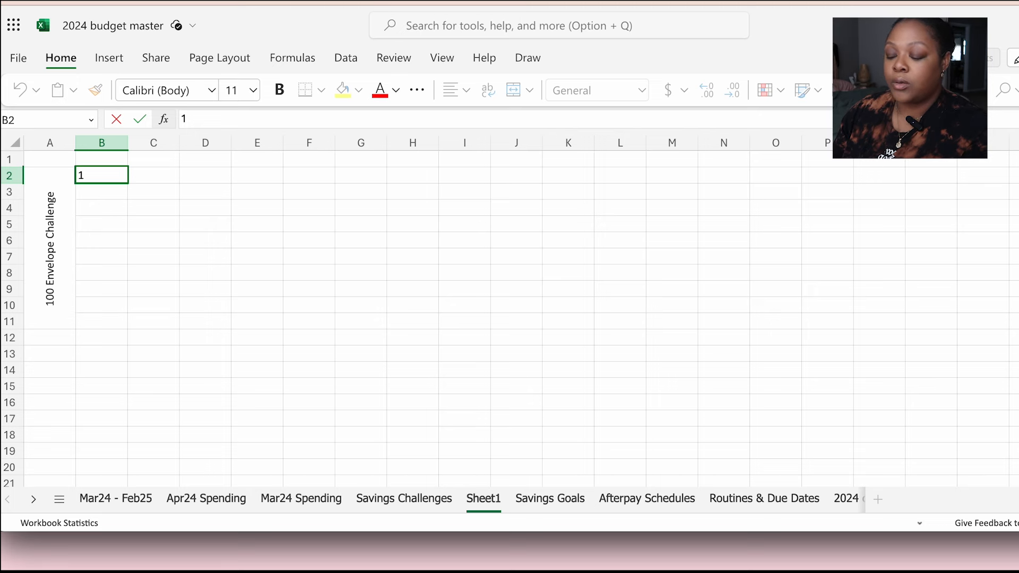
pyautogui.press('Return')
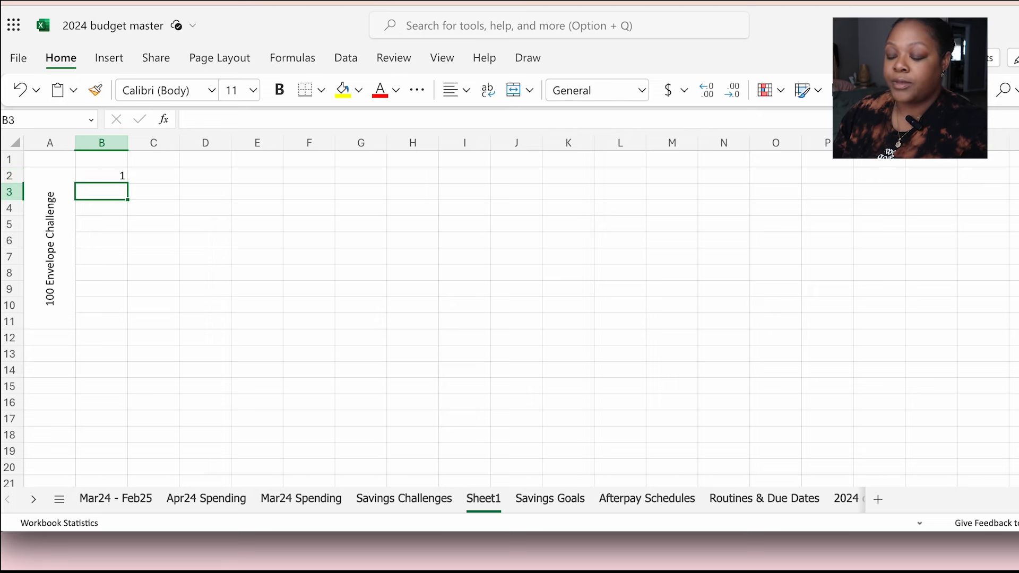
pyautogui.write('23')
pyautogui.press('Return')
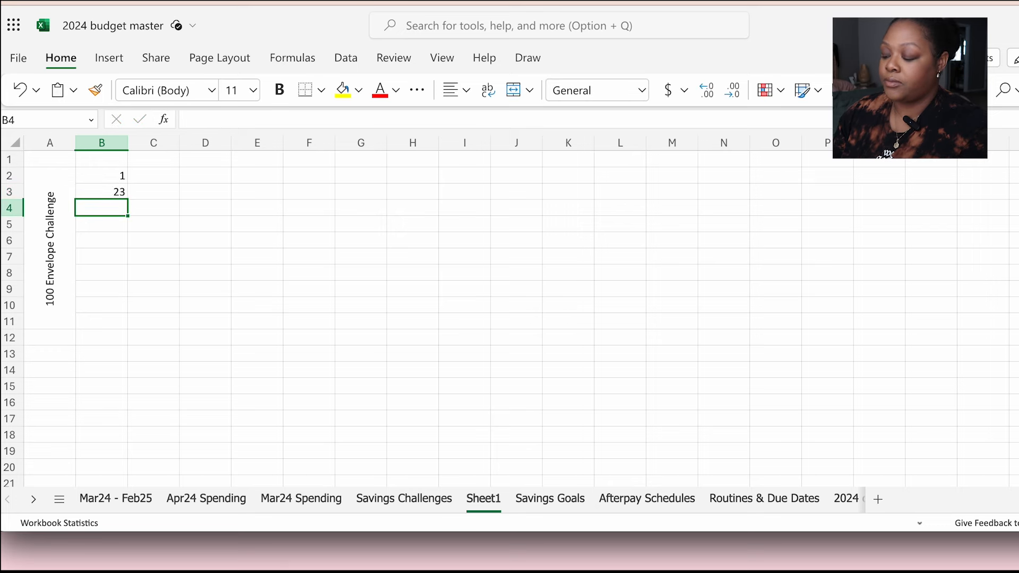
pyautogui.press('Up')
pyautogui.write('2')
pyautogui.press('Return')
pyautogui.write('3')
pyautogui.press('Return')
pyautogui.write('4')
pyautogui.press('Return')
pyautogui.write('5')
pyautogui.press('Return')
pyautogui.write('6')
pyautogui.press('Return')
pyautogui.write('7')
pyautogui.press('Return')
pyautogui.write('8')
pyautogui.press('Return')
pyautogui.write('9')
pyautogui.press('Return')
pyautogui.write('10')
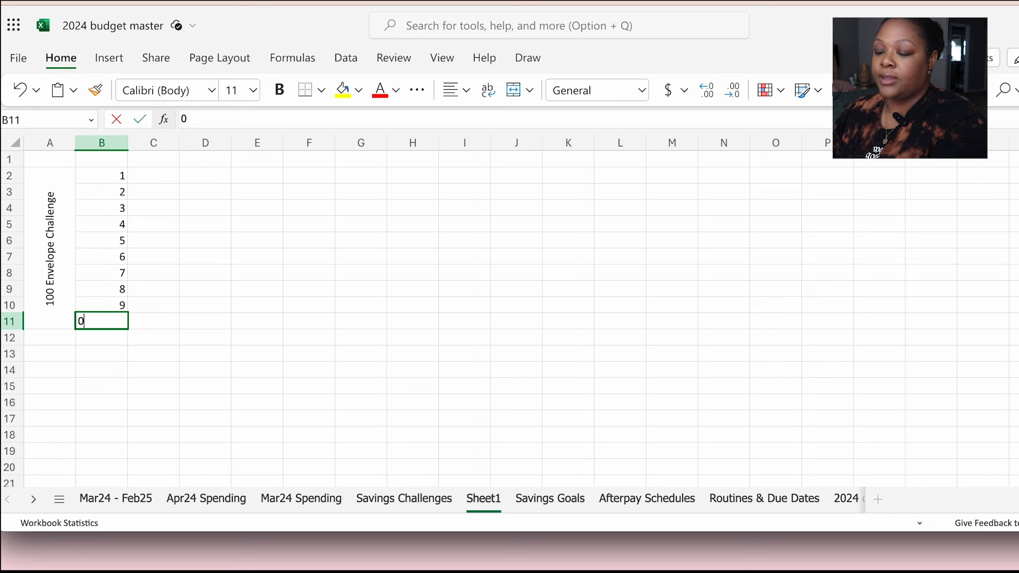
# Enter the formula =B2+10 in cell C2 and fill it down to C11
pyautogui.click(153, 176)
pyautogui.write('=')
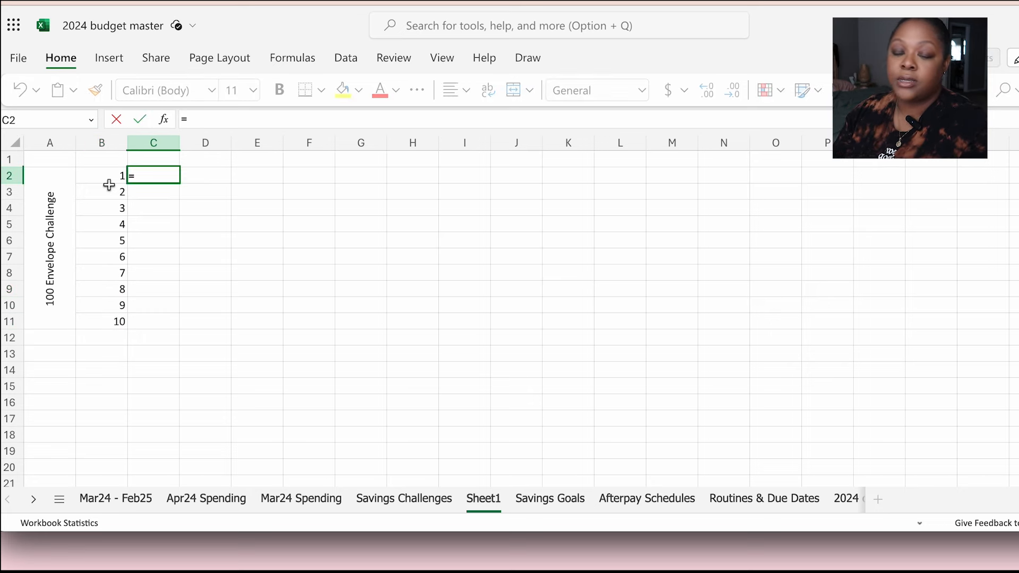
pyautogui.click(108, 177)
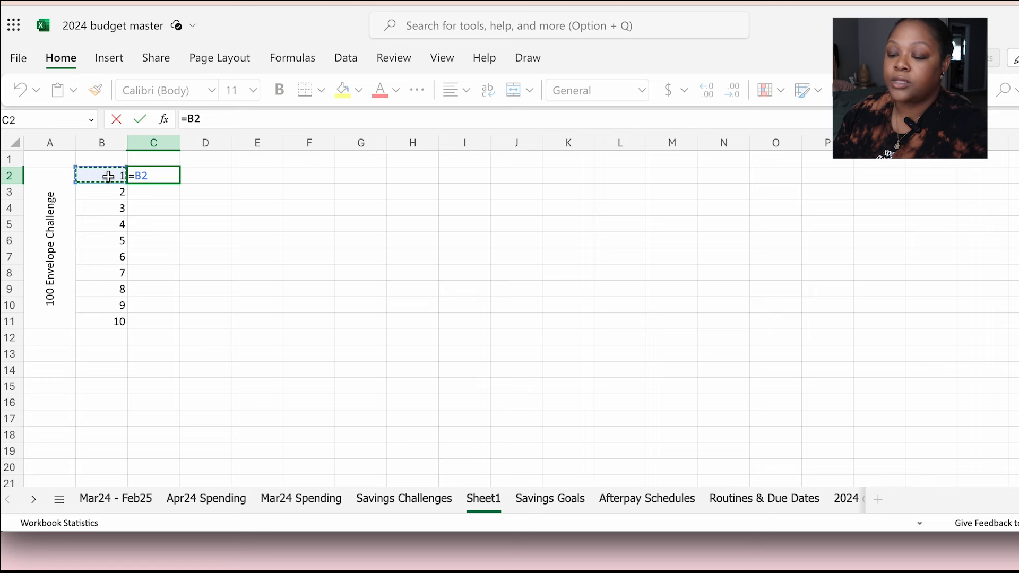
pyautogui.write('+10')
pyautogui.press('Return')
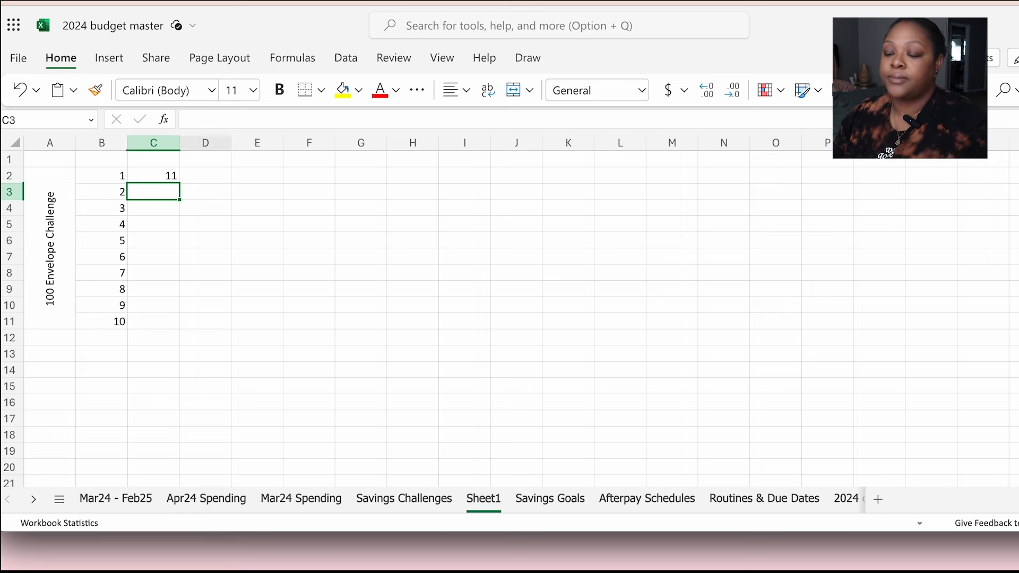
pyautogui.click(150, 178)
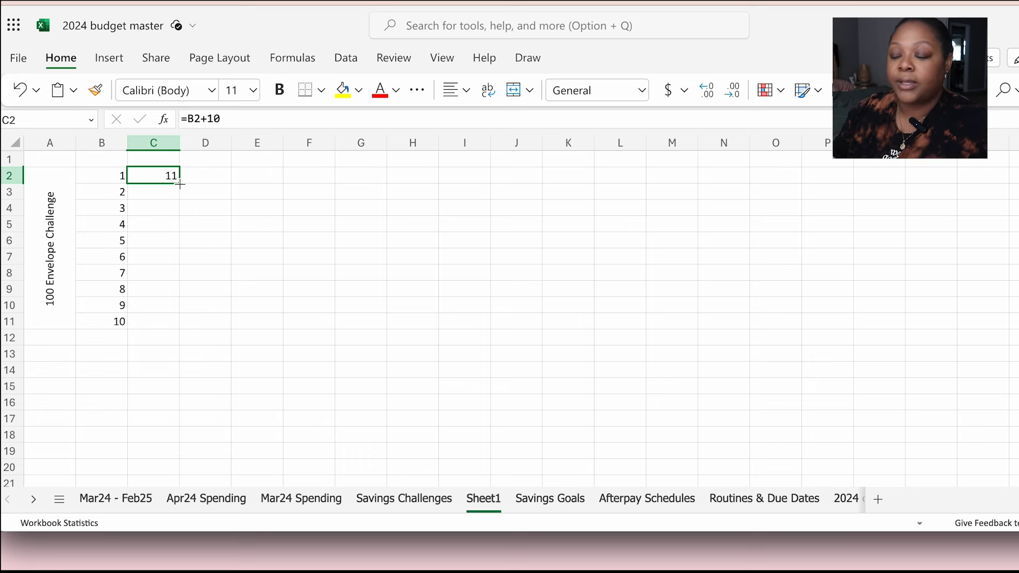
pyautogui.moveTo(180, 184); pyautogui.dragTo(164, 322)
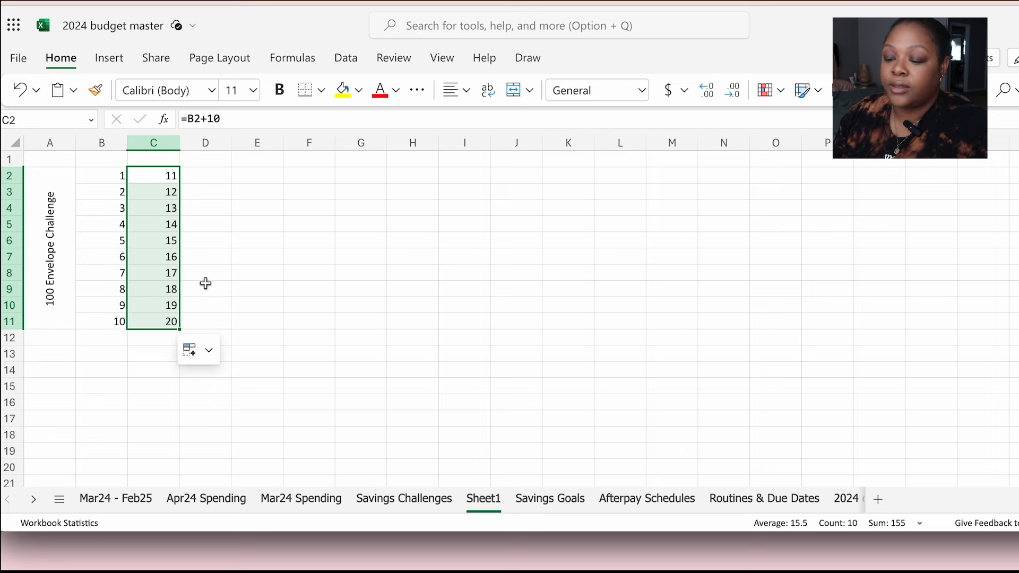
# Extend the formulas in C2:C11 across to column K to complete the number grid through 100
pyautogui.click(277, 238)
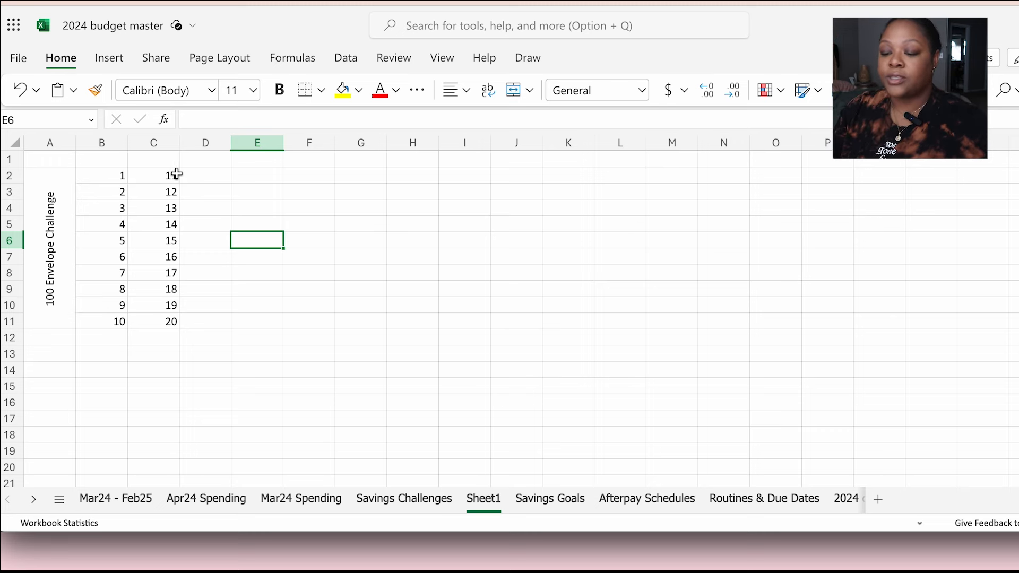
pyautogui.moveTo(162, 177); pyautogui.dragTo(159, 324)
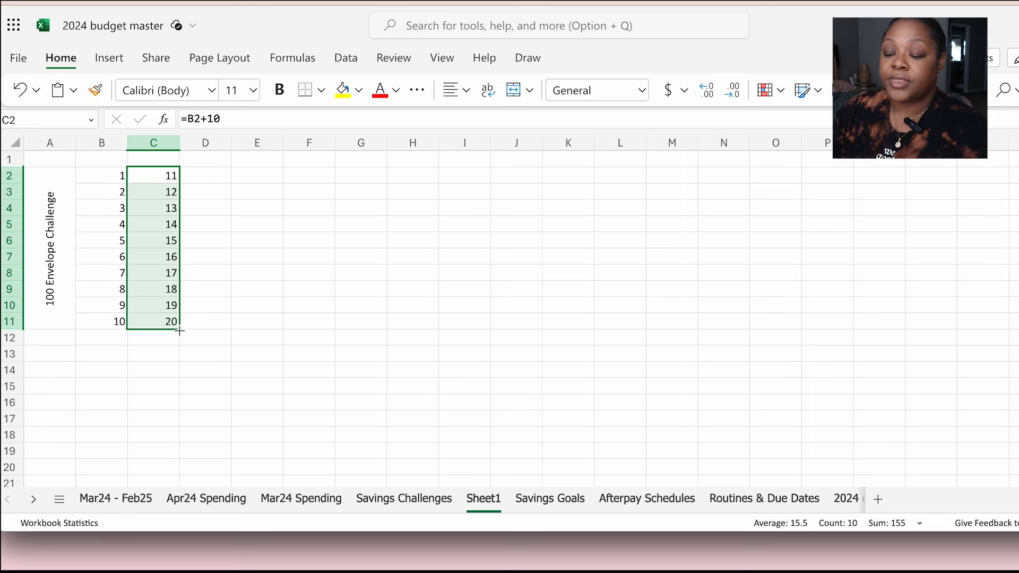
pyautogui.moveTo(179, 330); pyautogui.dragTo(569, 303)
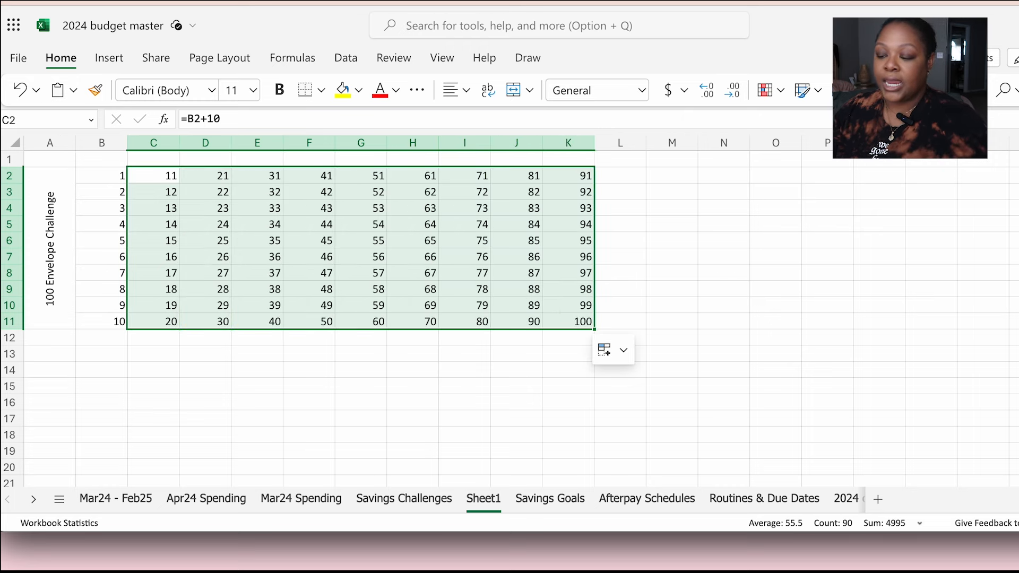
pyautogui.click(470, 338)
pyautogui.click(502, 405)
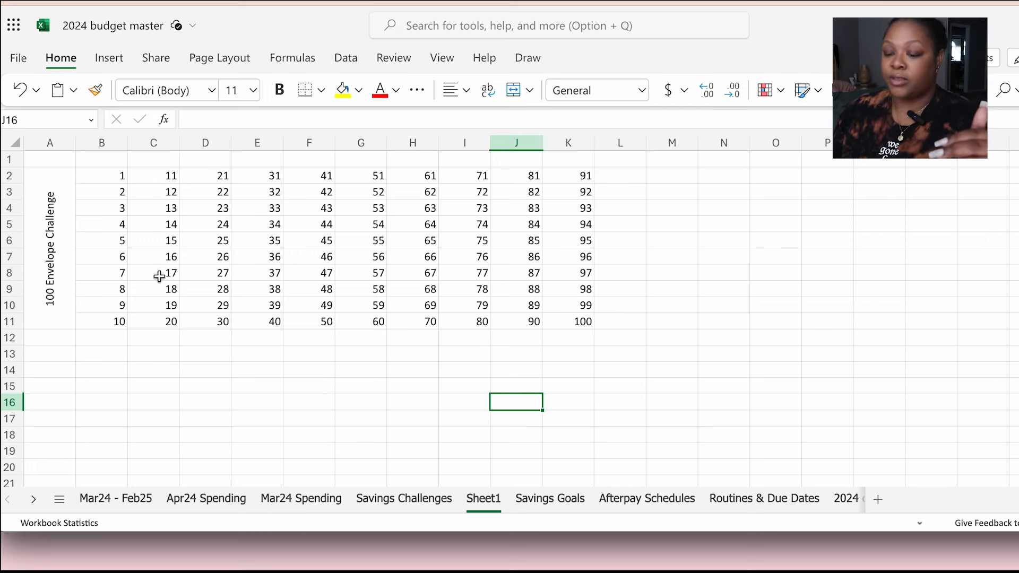
pyautogui.click(102, 197)
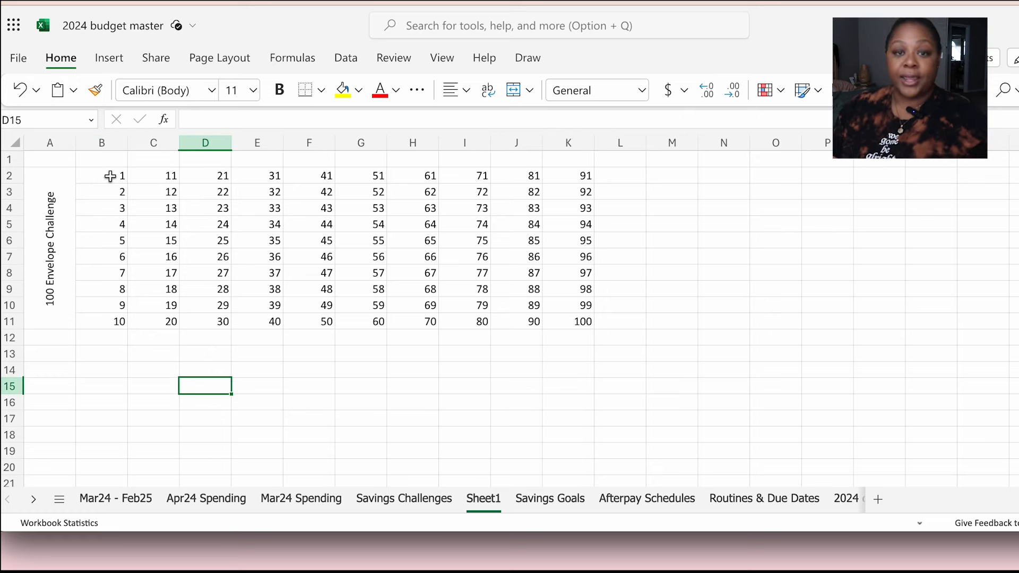
pyautogui.click(214, 209)
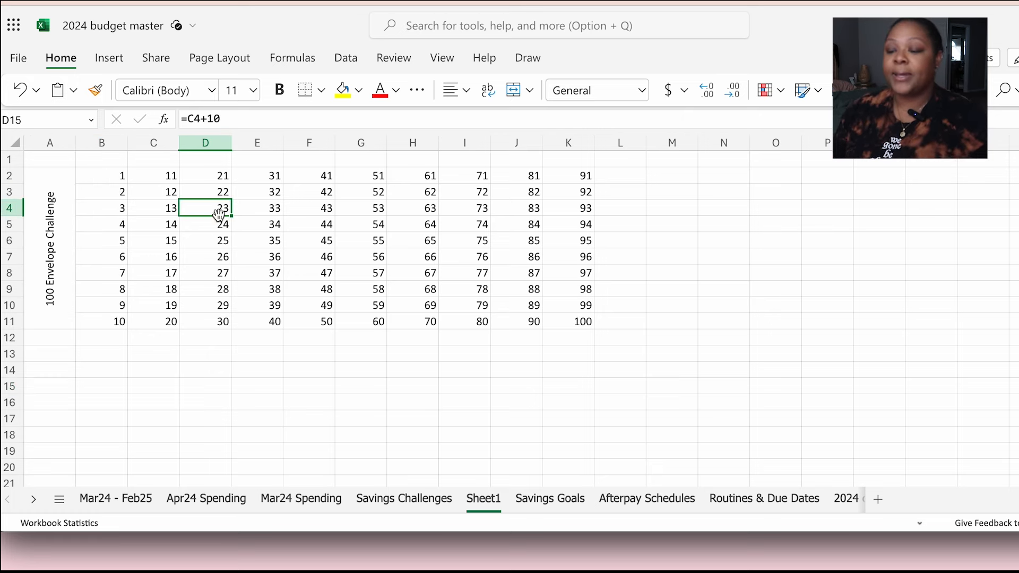
pyautogui.click(467, 272)
pyautogui.click(360, 242)
pyautogui.click(241, 252)
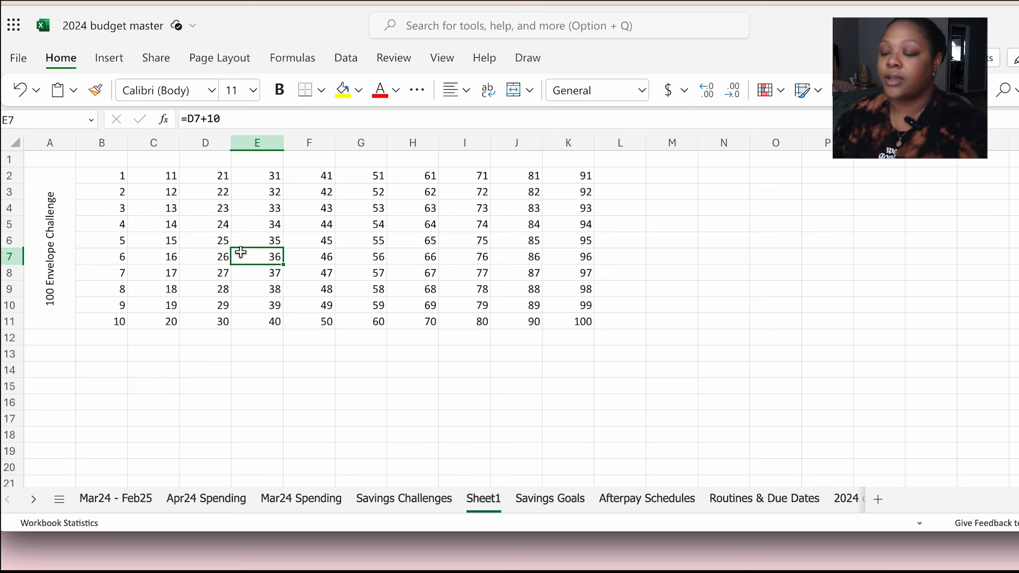
# Copy the number grid B2:K11 and paste it as values only starting at cell M2
pyautogui.moveTo(97, 174); pyautogui.dragTo(562, 319)
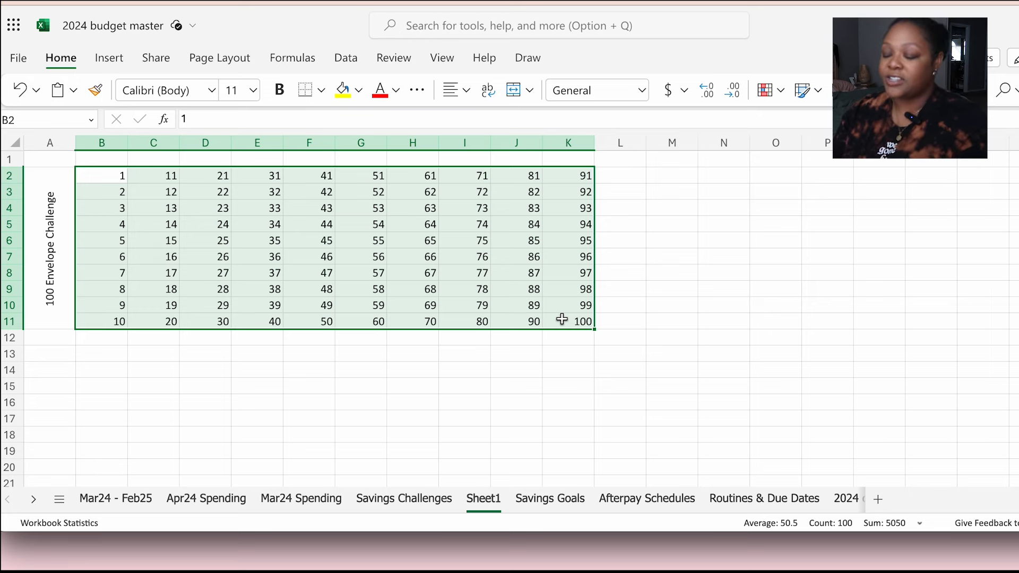
pyautogui.hotkey('ctrl', 'c')
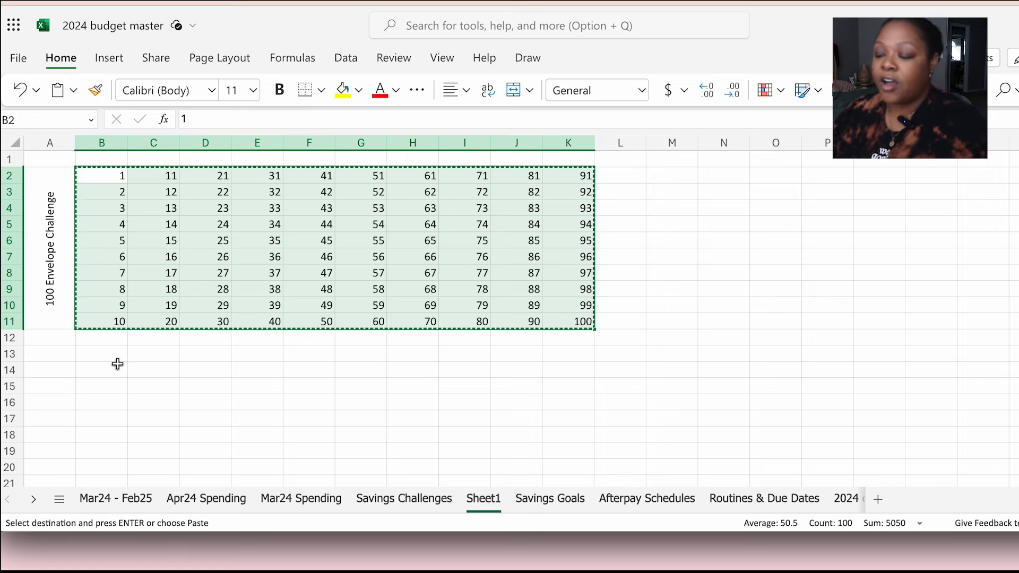
pyautogui.click(666, 176)
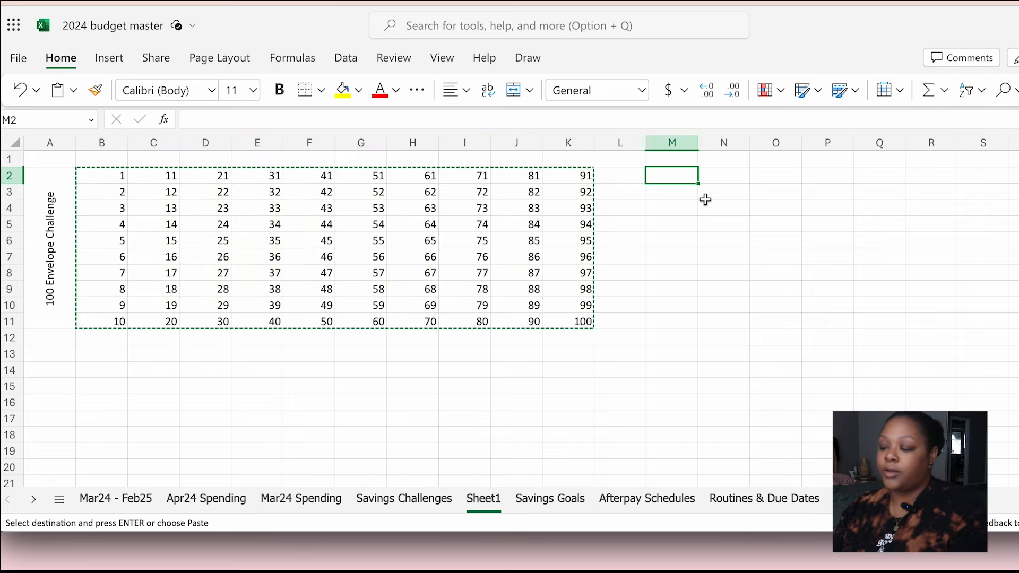
pyautogui.rightClick(677, 181)
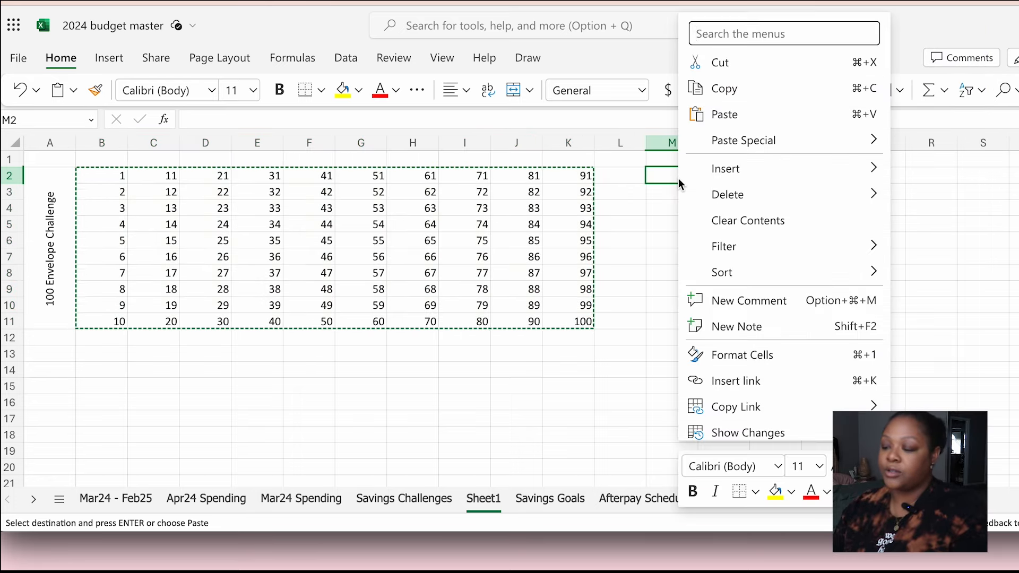
pyautogui.moveTo(750, 142)
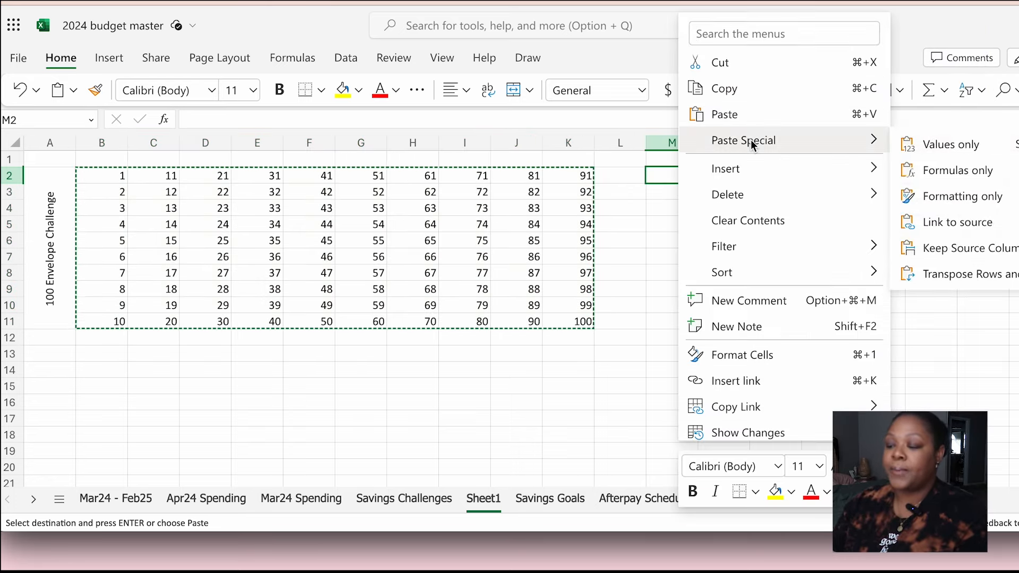
pyautogui.click(936, 149)
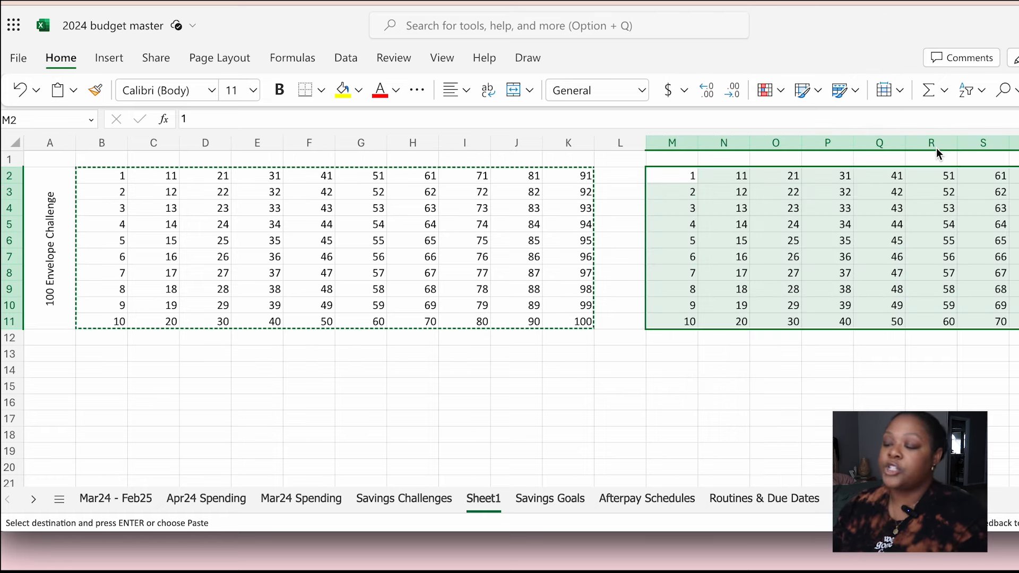
# Compare the contents of cell H9 in the original grid with cell S9 in the pasted copy
pyautogui.hscroll(2, 801, 357)
pyautogui.click(712, 366)
pyautogui.click(717, 257)
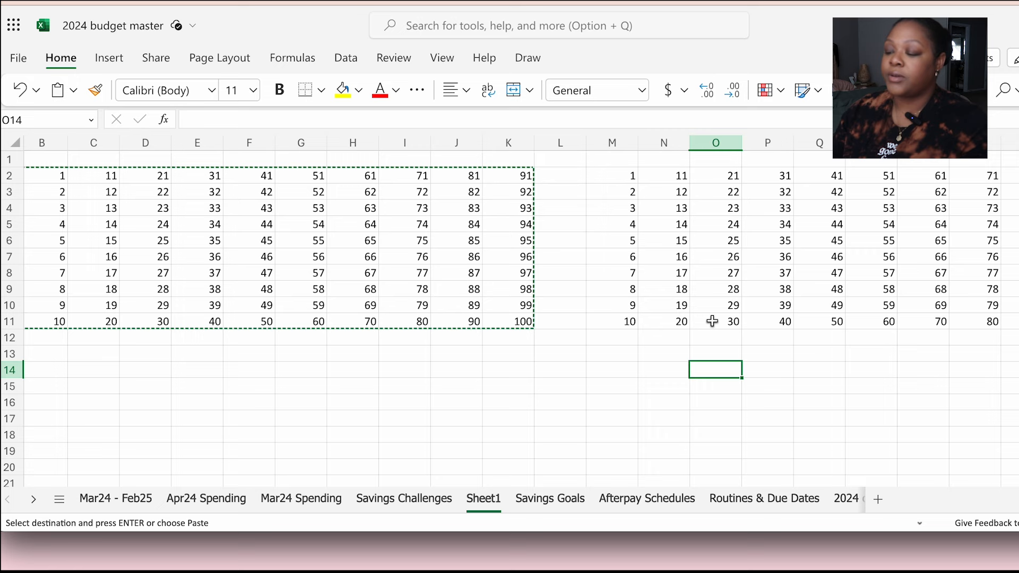
pyautogui.click(924, 224)
pyautogui.click(356, 282)
pyautogui.doubleClick(356, 282)
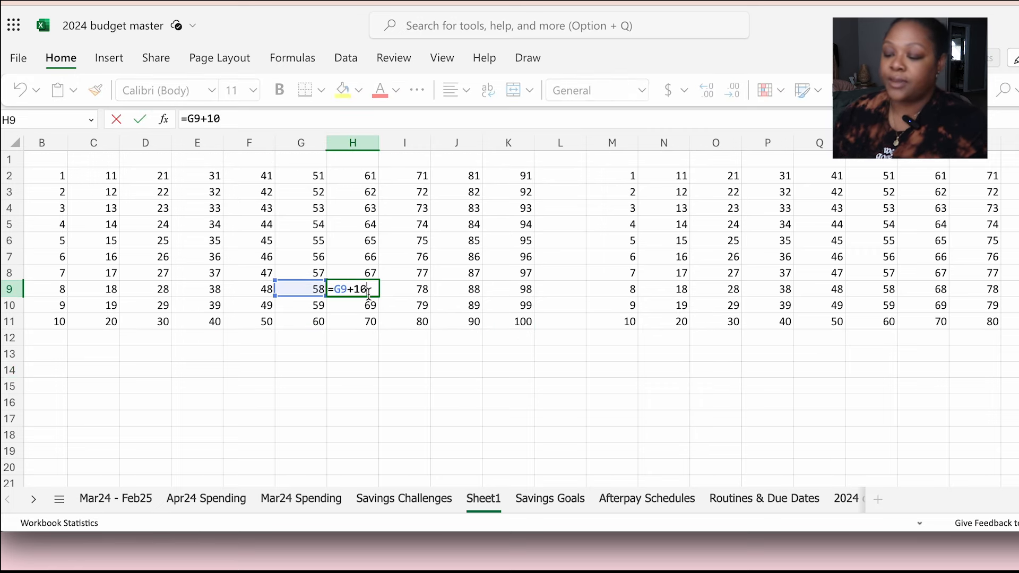
pyautogui.press('Return')
pyautogui.click(368, 288)
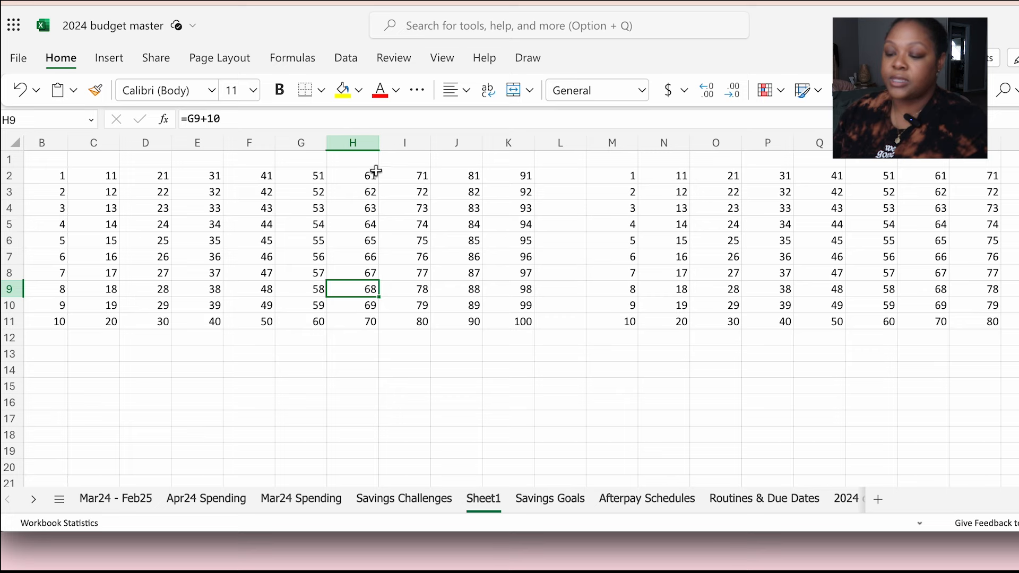
pyautogui.click(356, 120)
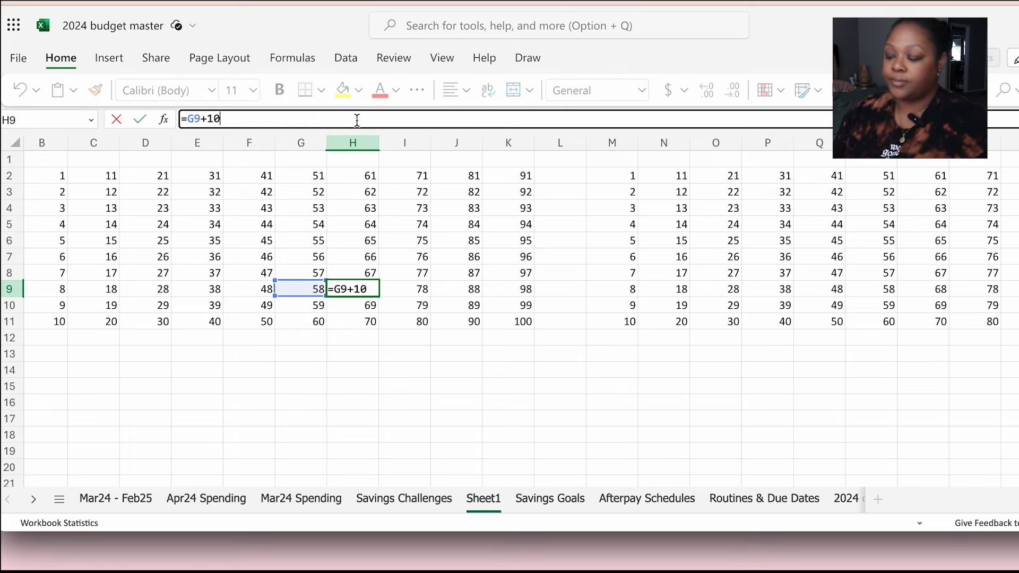
pyautogui.press('Return')
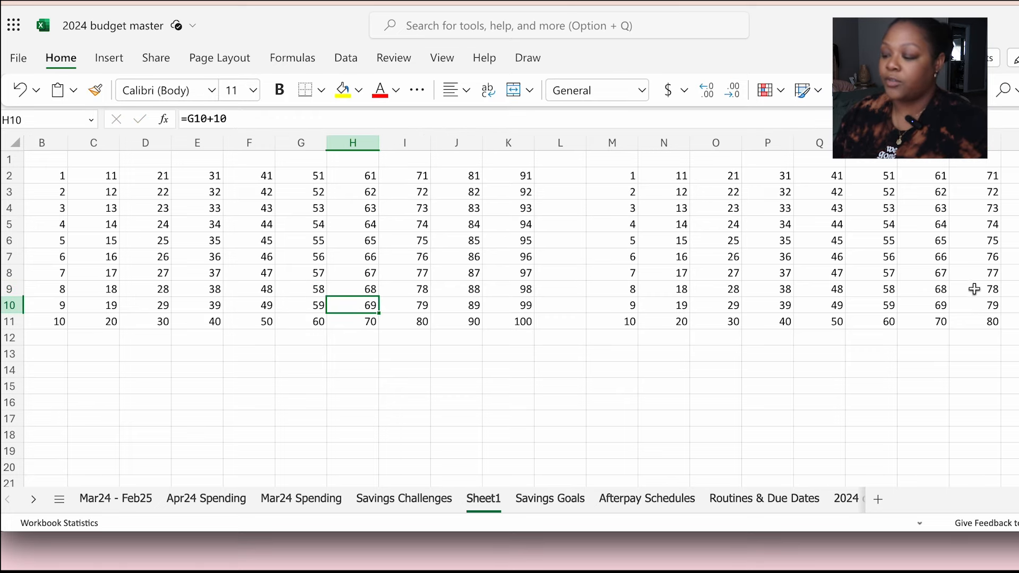
pyautogui.click(937, 289)
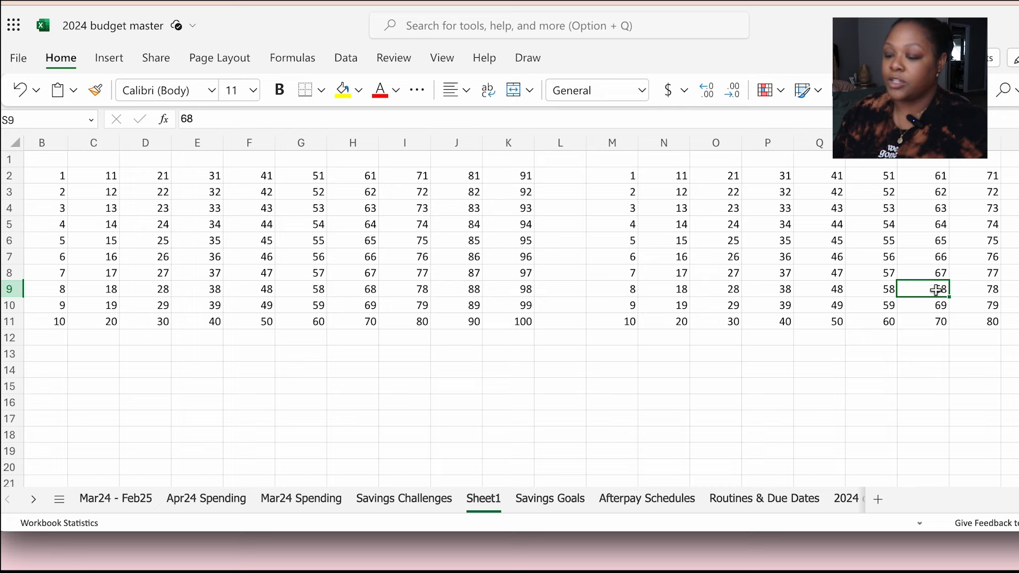
pyautogui.doubleClick(937, 289)
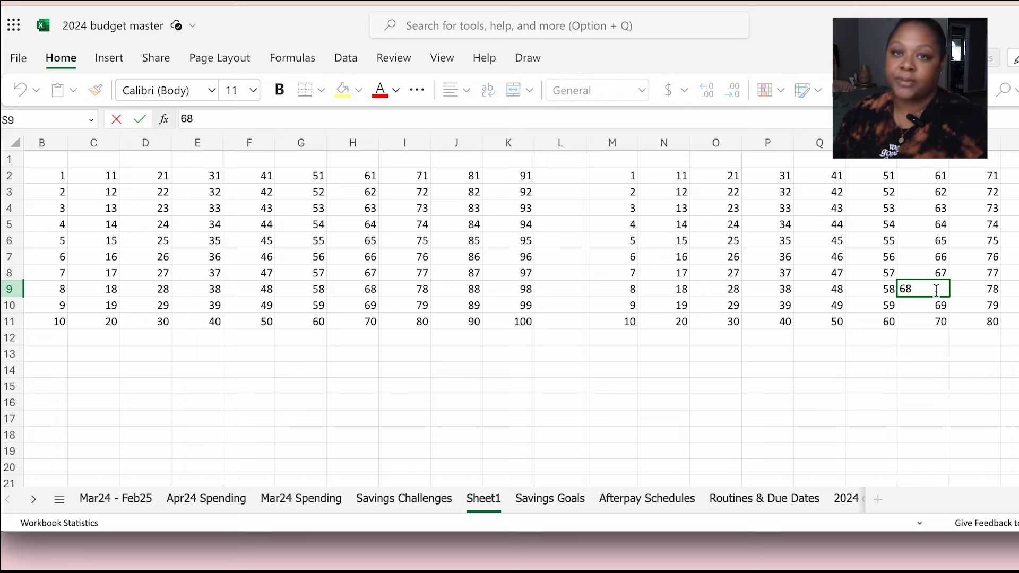
pyautogui.press('Return')
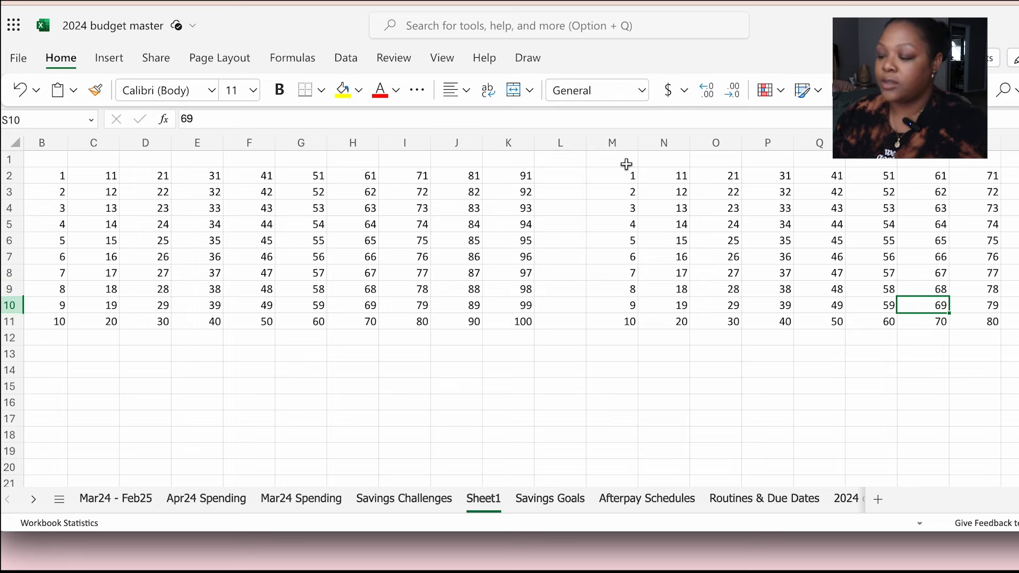
# Clear the contents of the original number grid in B2:K11
pyautogui.hscroll(2, 100, 176)
pyautogui.hscroll(-3, 101, 177)
pyautogui.moveTo(102, 175); pyautogui.dragTo(577, 323)
pyautogui.press('Delete')
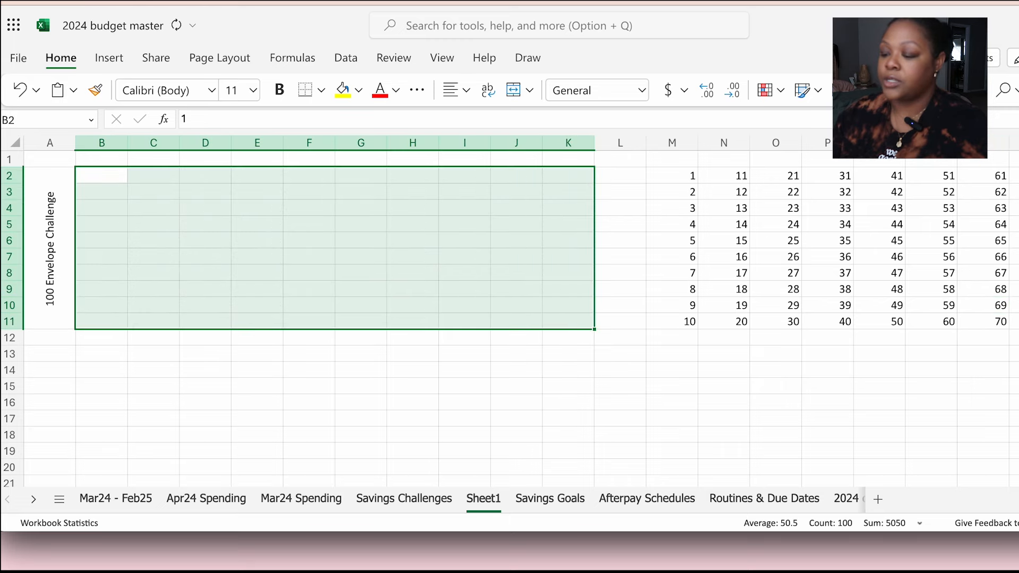
pyautogui.click(637, 351)
# Move the values-only grid from M2:V11 back beside the rotated title, starting at cell B2
pyautogui.moveTo(689, 176); pyautogui.dragTo(686, 325)
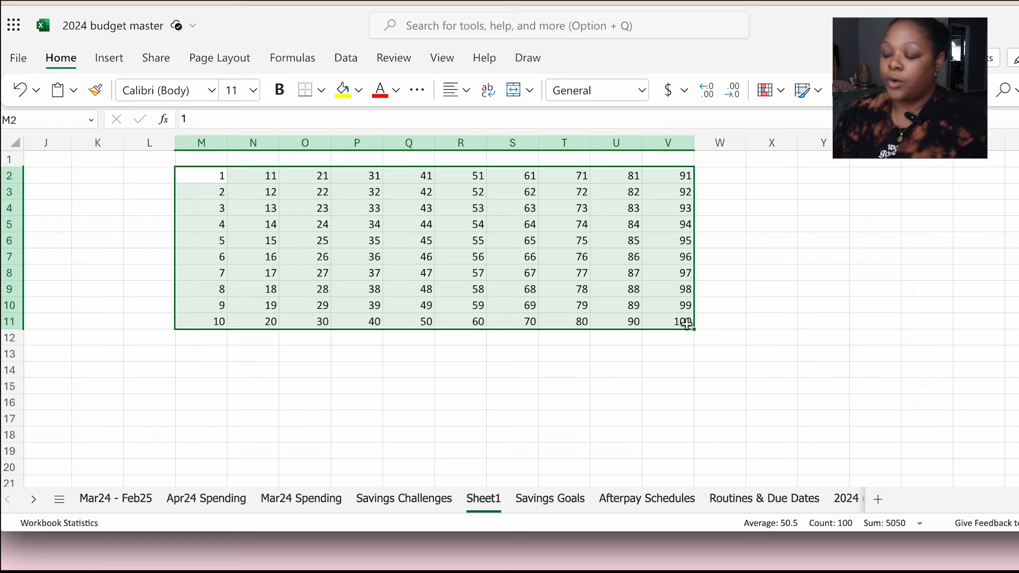
pyautogui.press('super+x')
pyautogui.hscroll(-5, 533, 353)
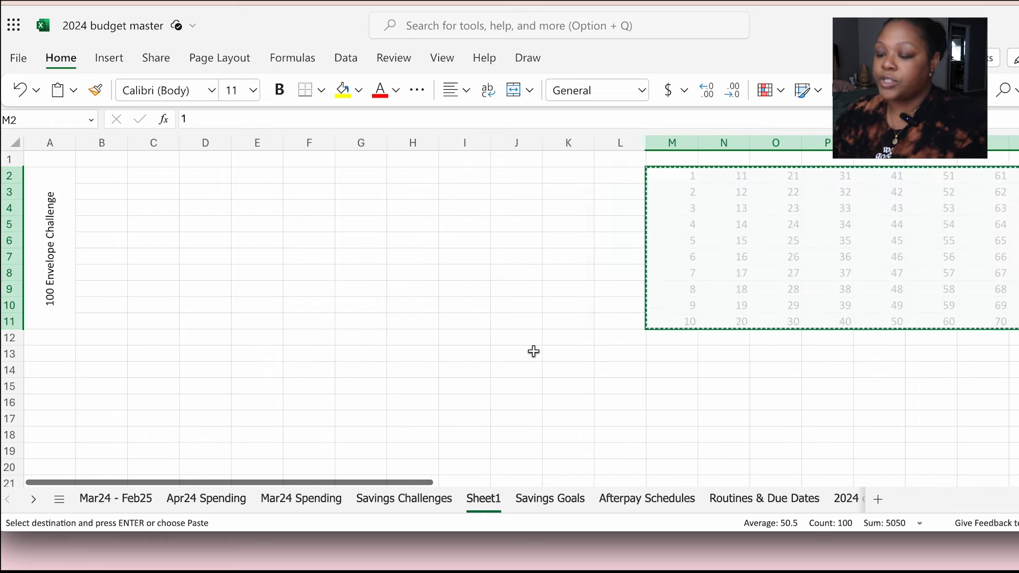
pyautogui.click(119, 172)
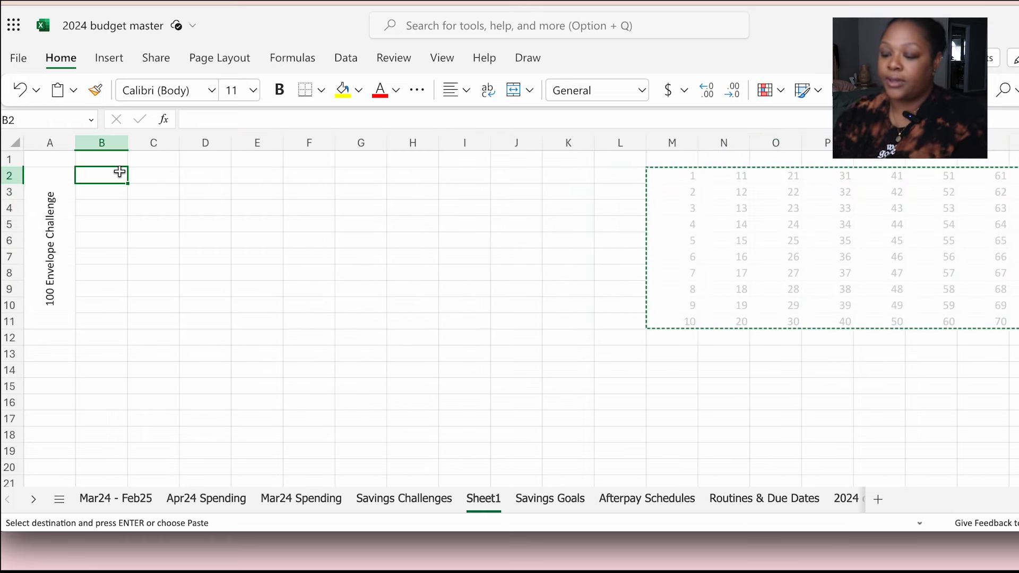
pyautogui.press('super+v')
pyautogui.click(472, 370)
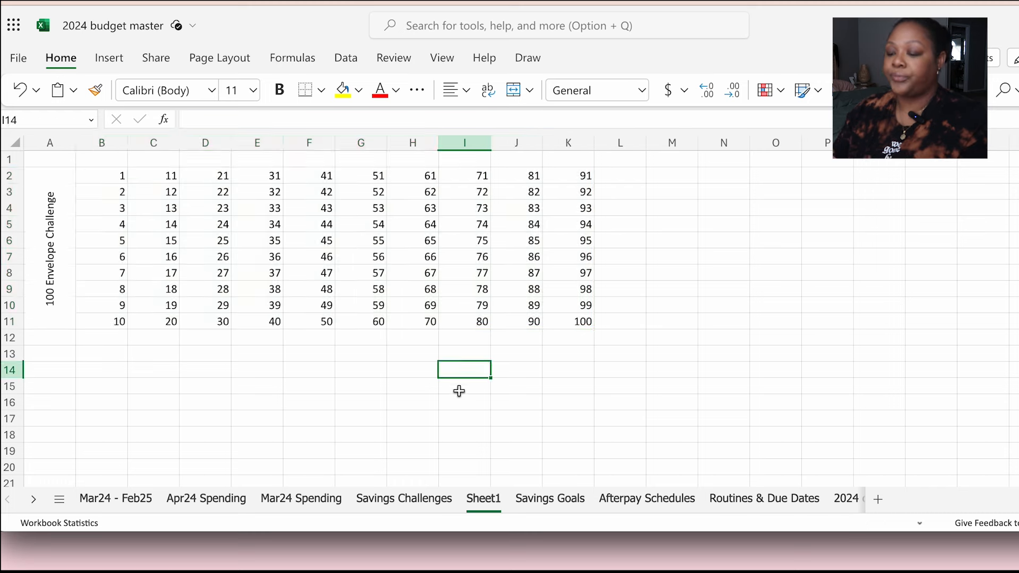
pyautogui.click(398, 393)
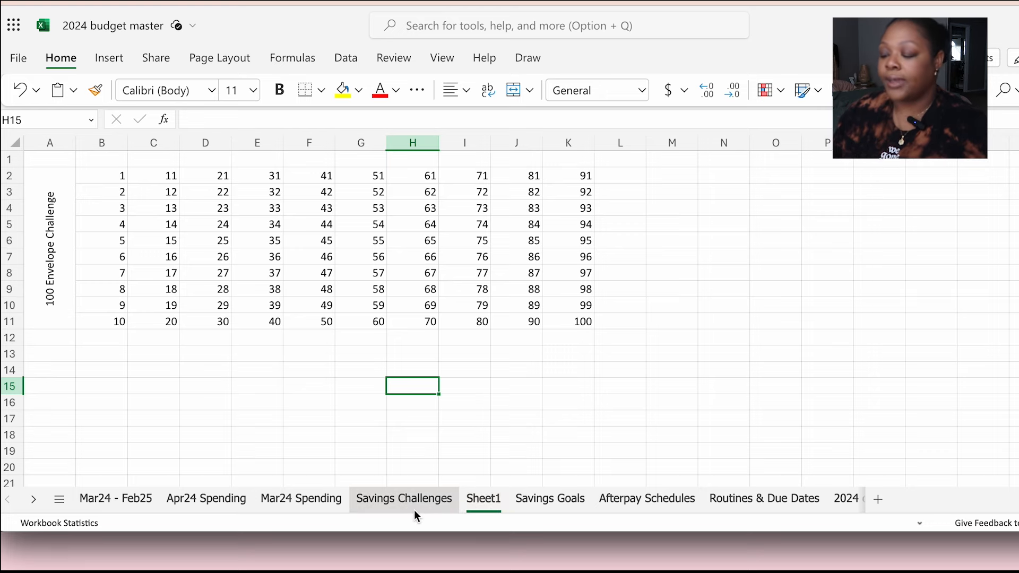
# Rename the Sheet1 worksheet as 100 Envl
pyautogui.doubleClick(479, 498)
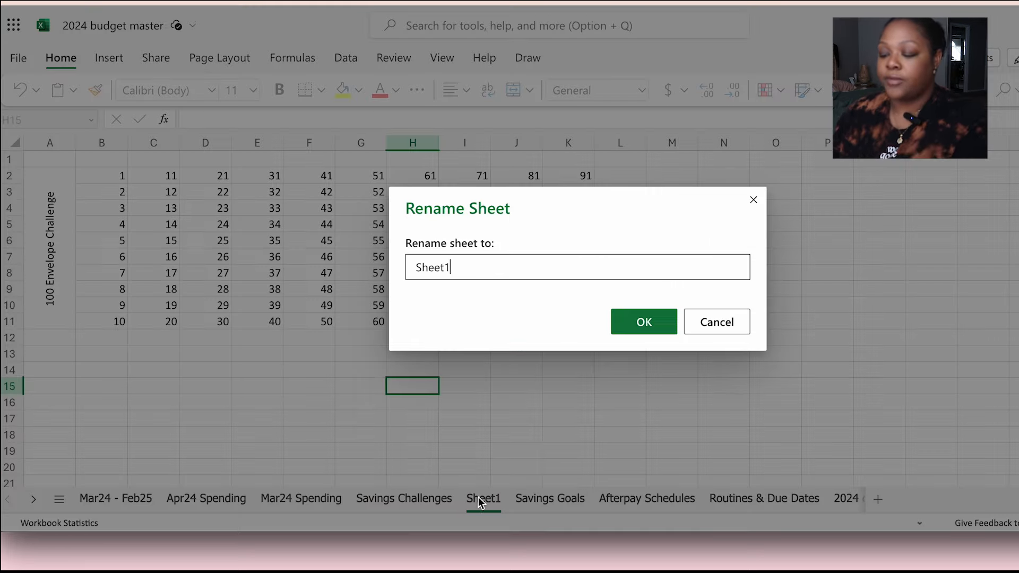
pyautogui.press('BackSpace')
pyautogui.press('BackSpace')
pyautogui.press('BackSpace')
pyautogui.press('BackSpace')
pyautogui.press('BackSpace')
pyautogui.write('100 Envl')
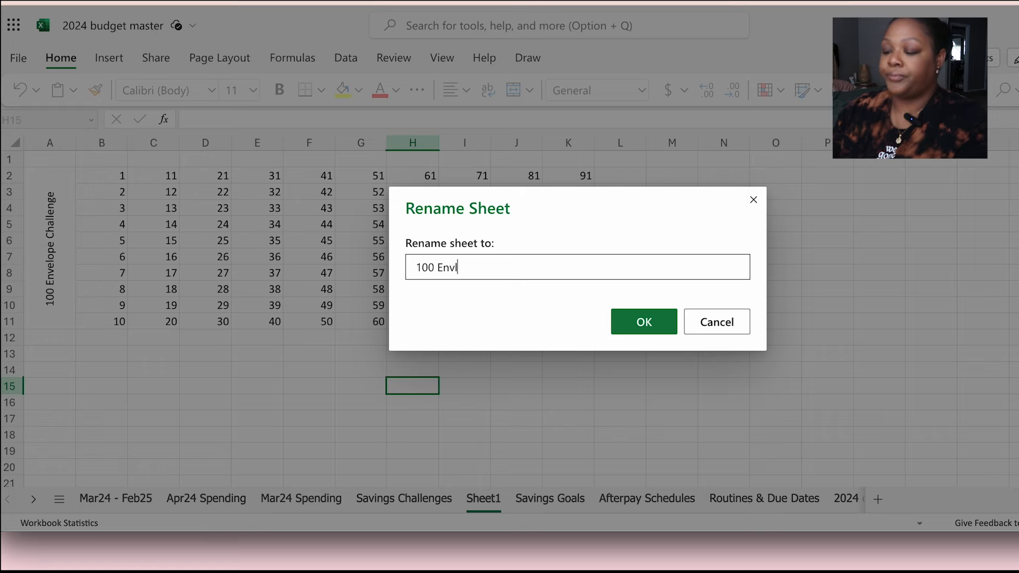
pyautogui.press('Return')
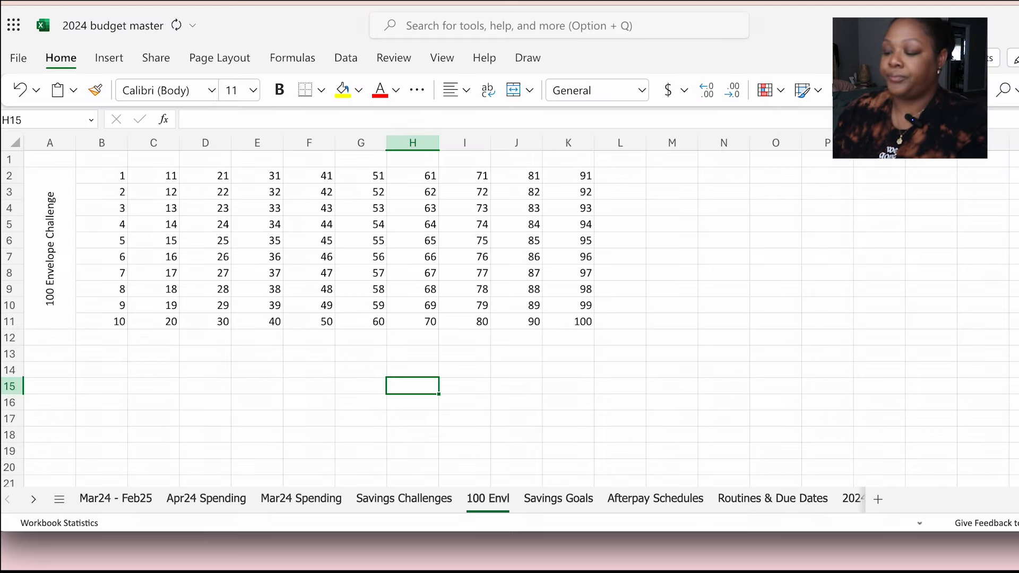
# Look at the finished tracker on the Savings Challenges sheet and return to the 100 Envl sheet
pyautogui.click(389, 497)
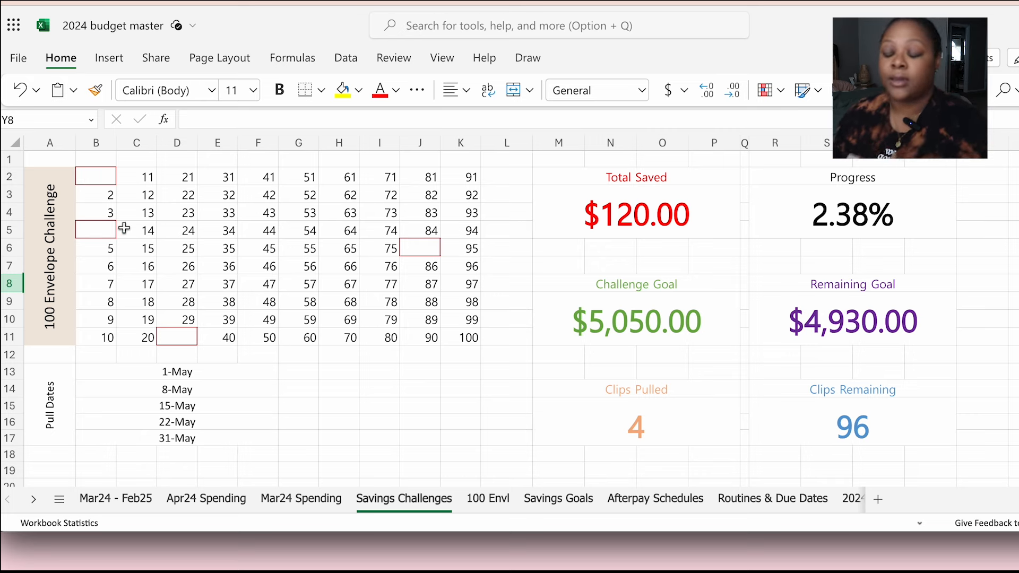
pyautogui.click(490, 502)
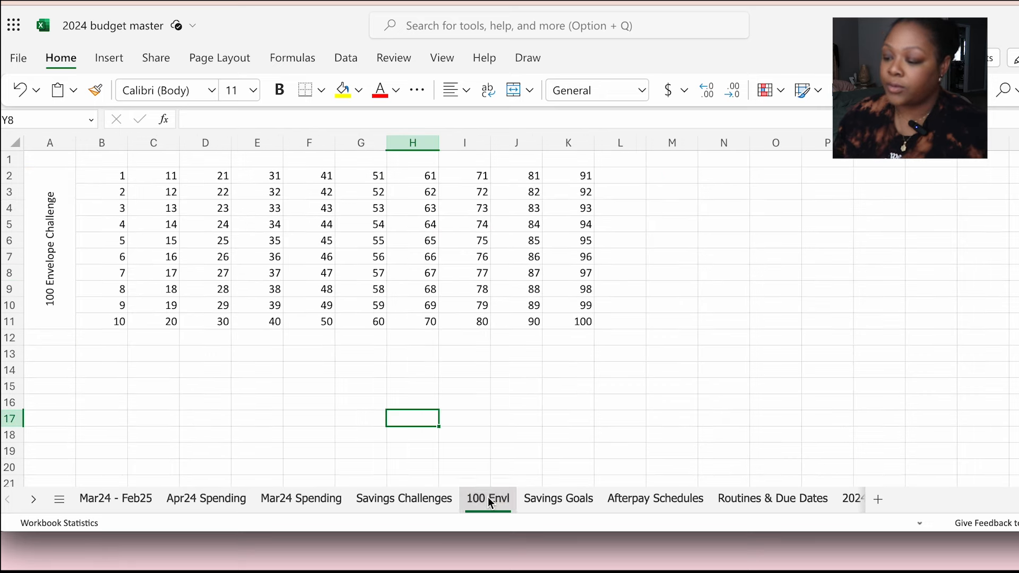
pyautogui.click(592, 416)
# Start a conditional formatting rule on the number grid B2:K11 that highlights cells with Blanks
pyautogui.moveTo(88, 173); pyautogui.dragTo(577, 314)
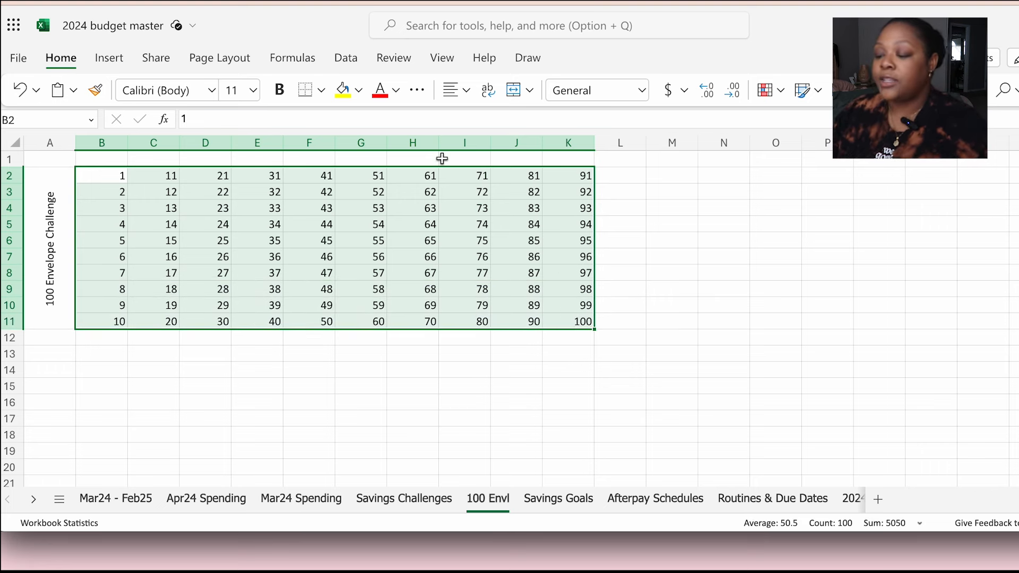
pyautogui.click(360, 92)
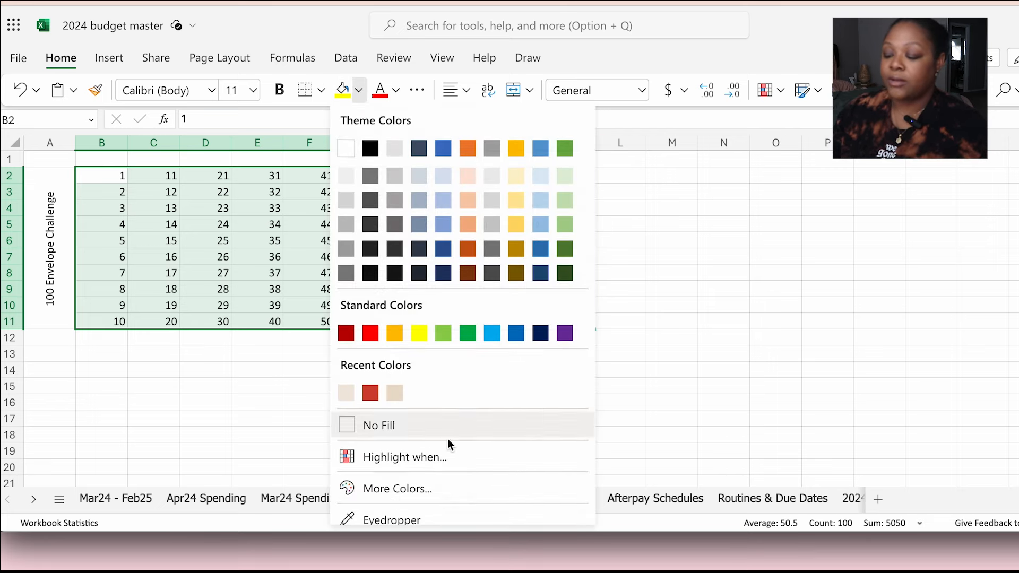
pyautogui.click(368, 457)
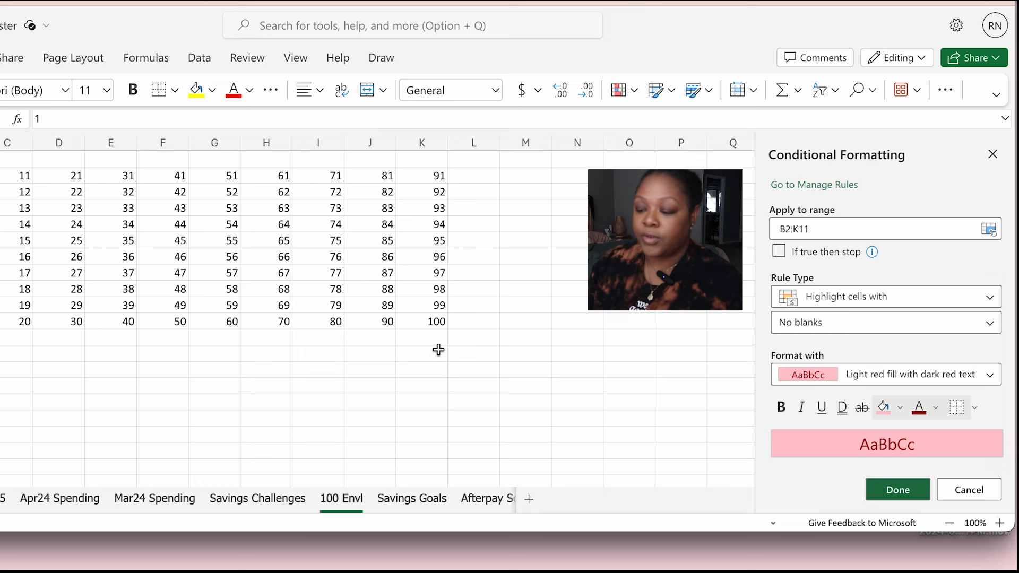
pyautogui.click(433, 318)
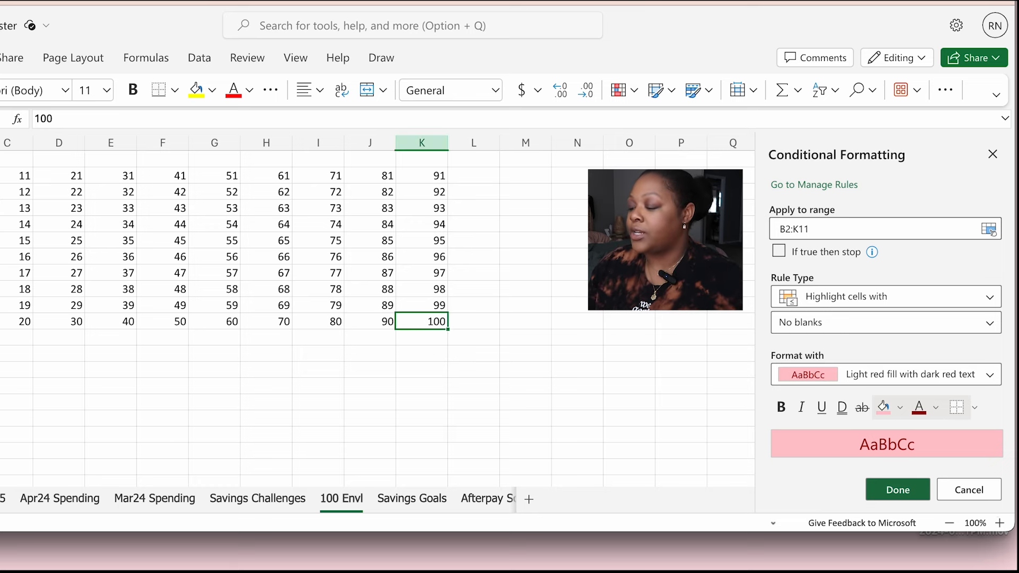
pyautogui.click(942, 297)
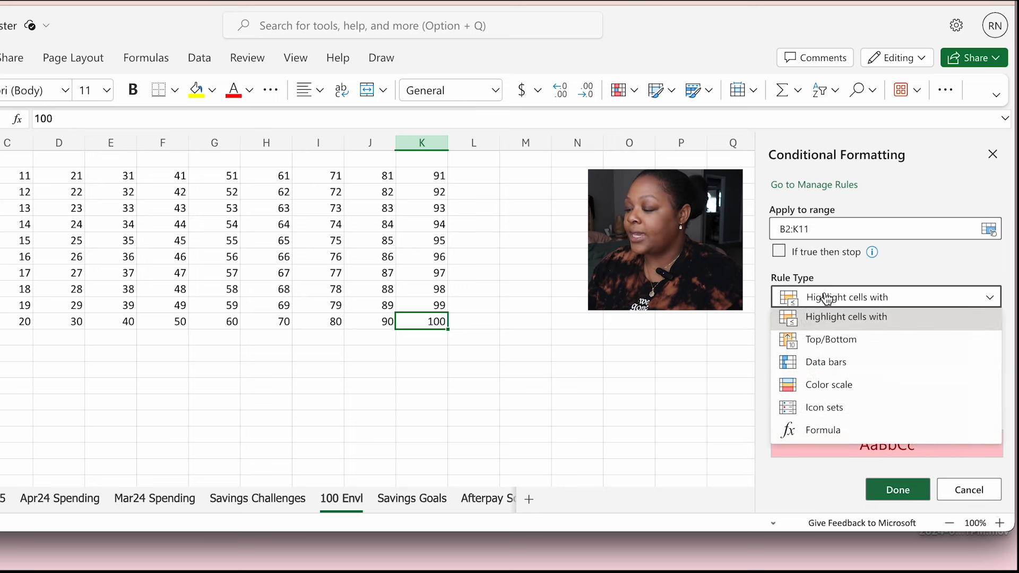
pyautogui.click(866, 296)
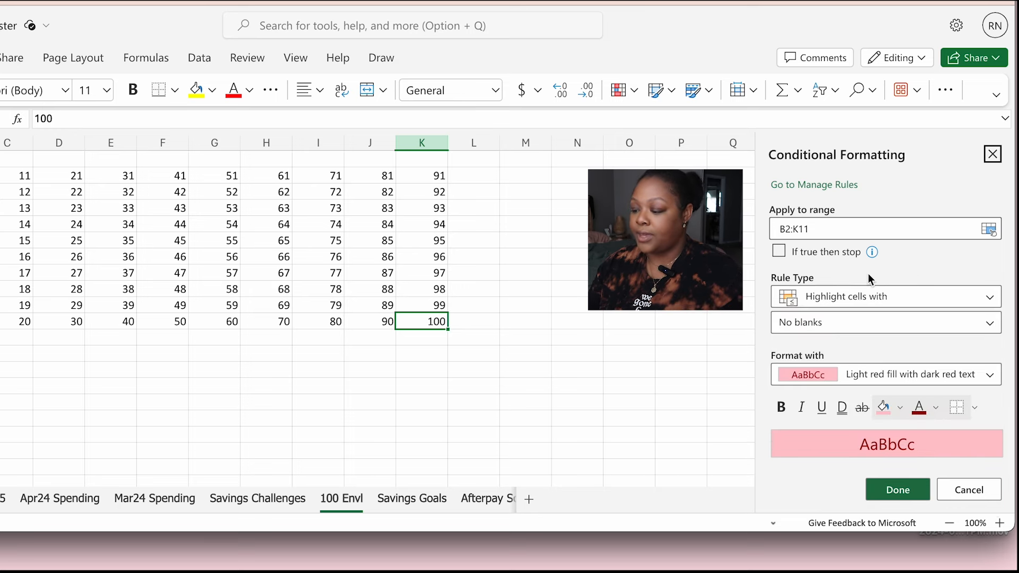
pyautogui.click(887, 325)
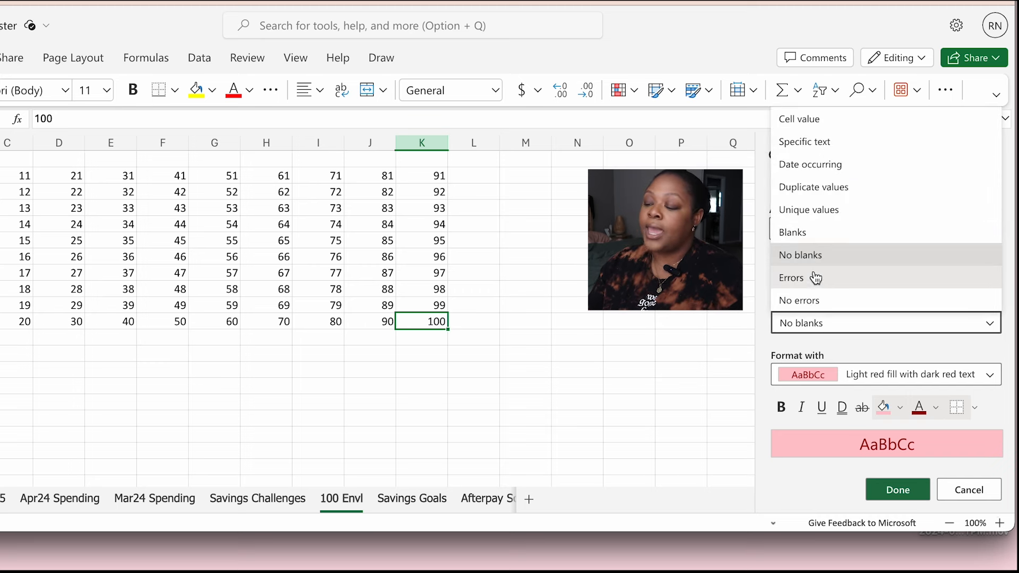
pyautogui.click(805, 231)
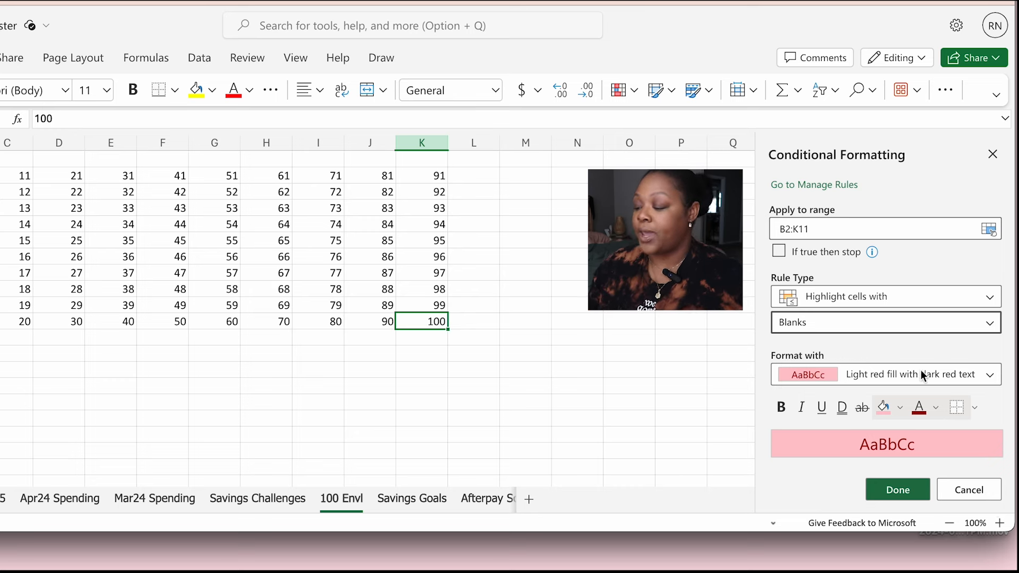
# Choose the Red border preset as the format of the blank-cell rule
pyautogui.click(989, 379)
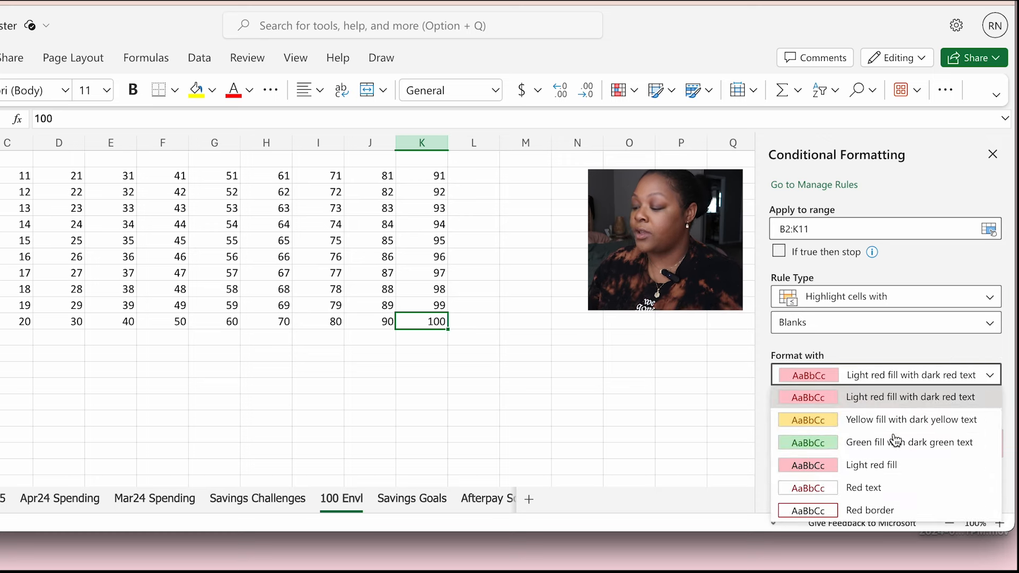
pyautogui.click(860, 512)
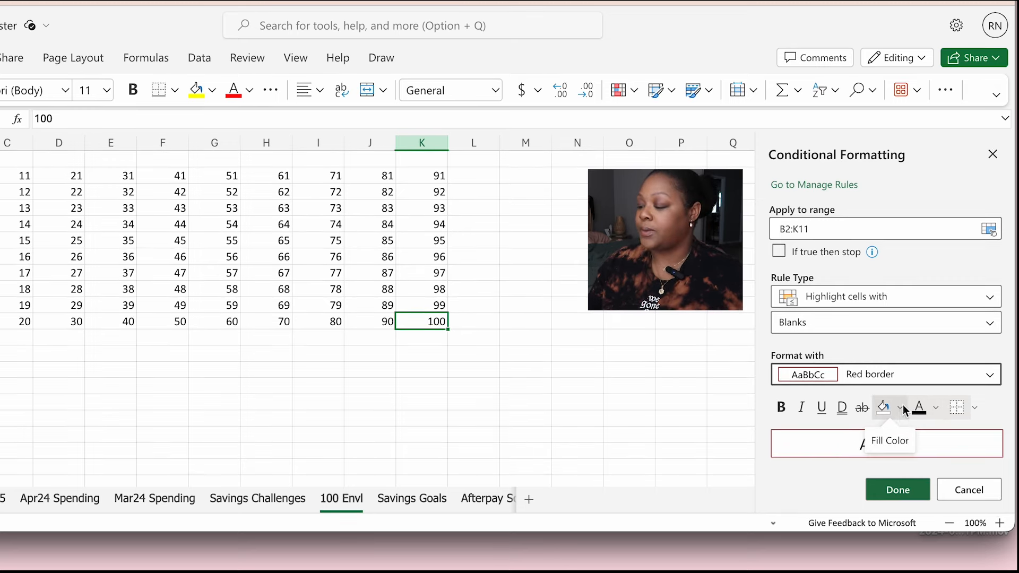
pyautogui.click(987, 379)
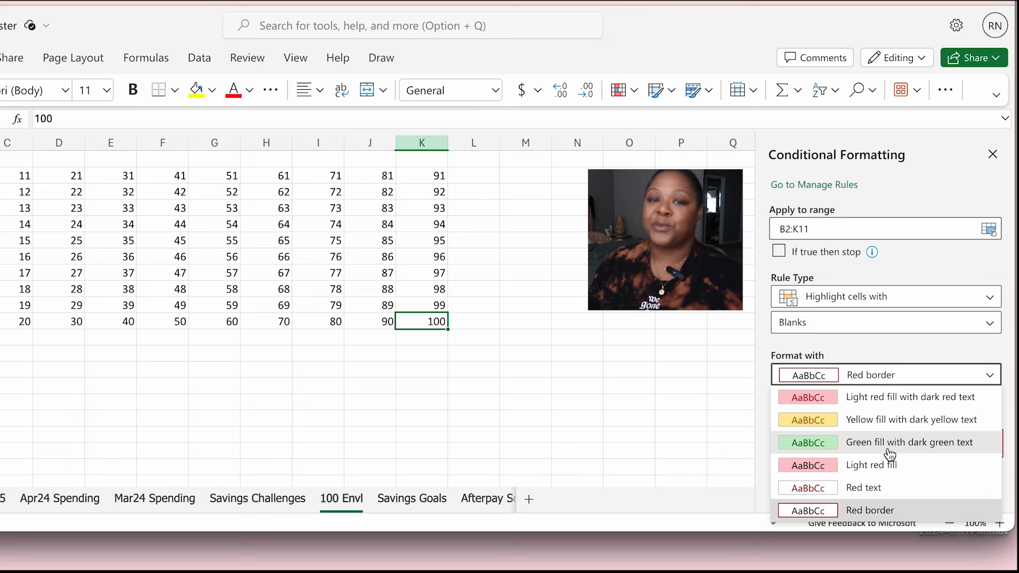
pyautogui.click(863, 510)
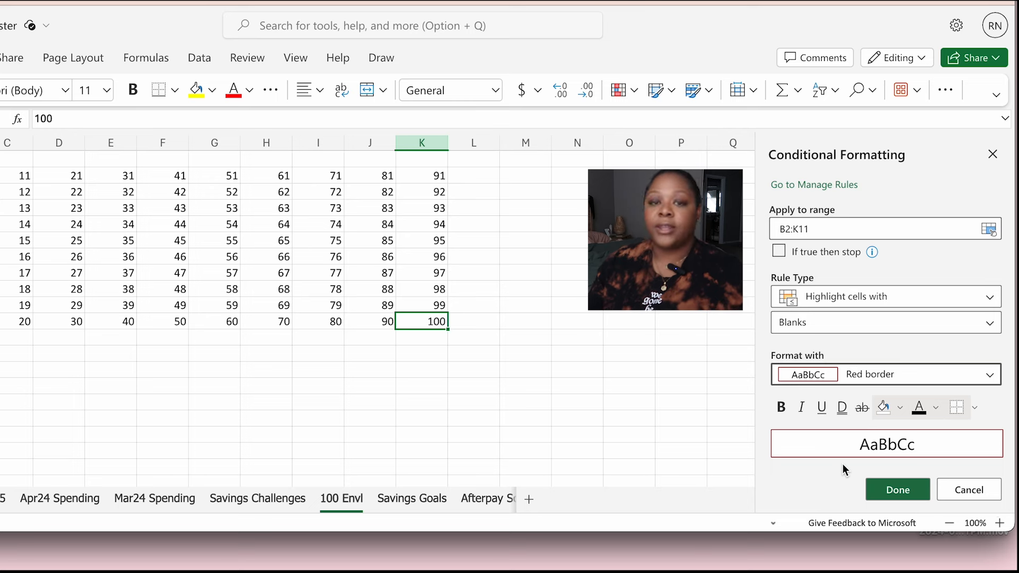
# Customize the rule's format with an outside border in standard purple and save the rule
pyautogui.click(975, 408)
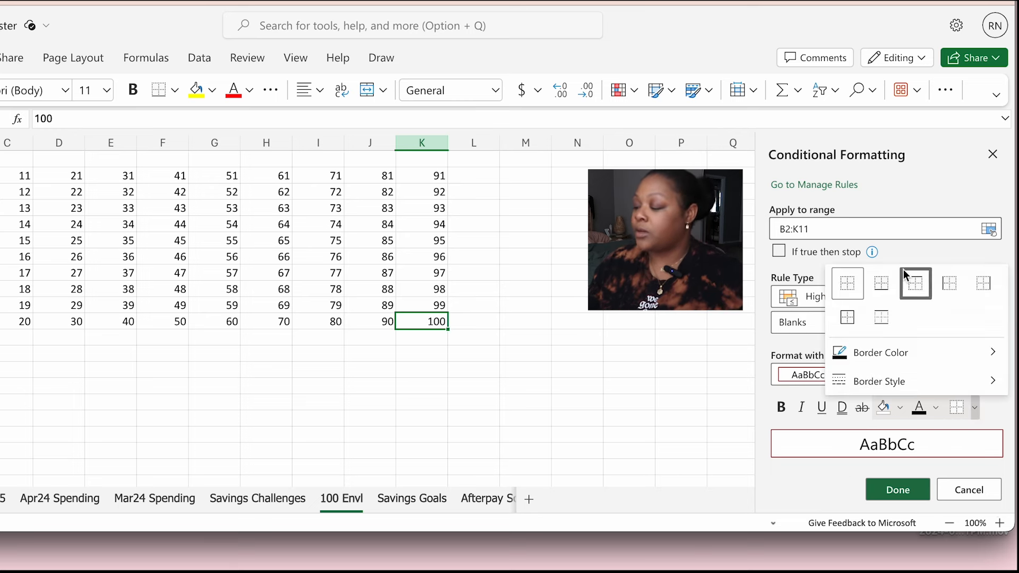
pyautogui.click(847, 319)
pyautogui.click(974, 408)
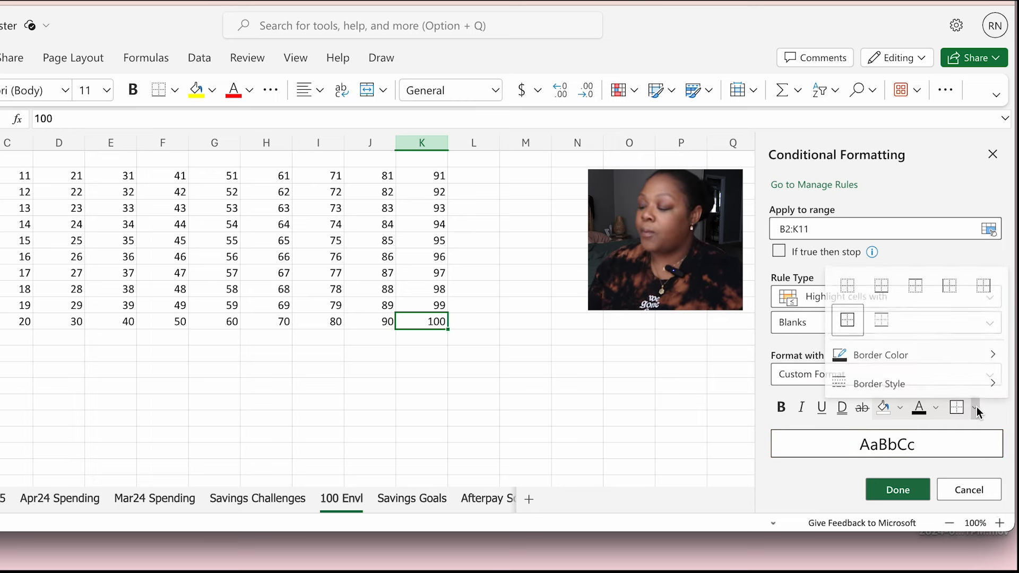
pyautogui.click(994, 362)
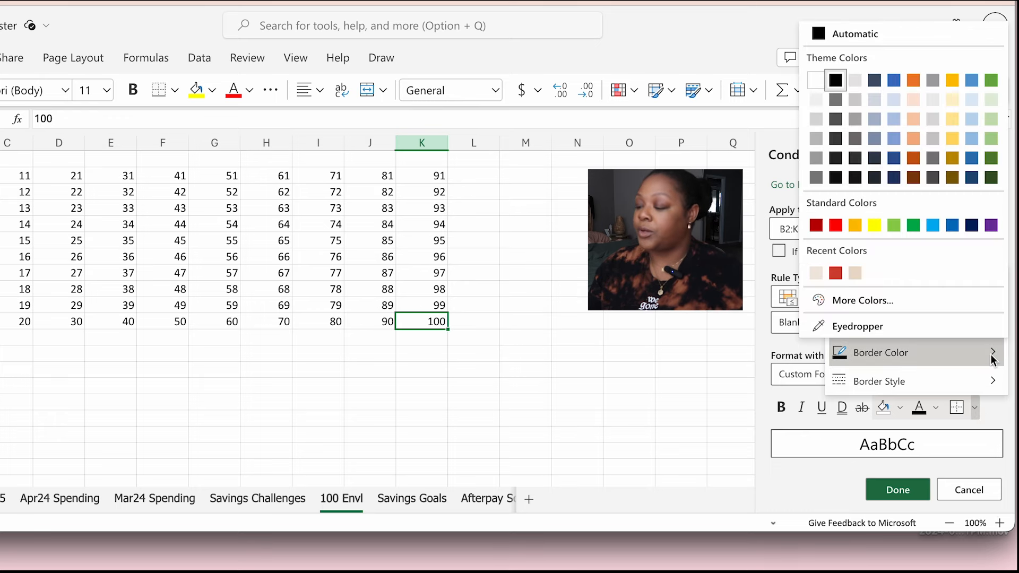
pyautogui.click(990, 227)
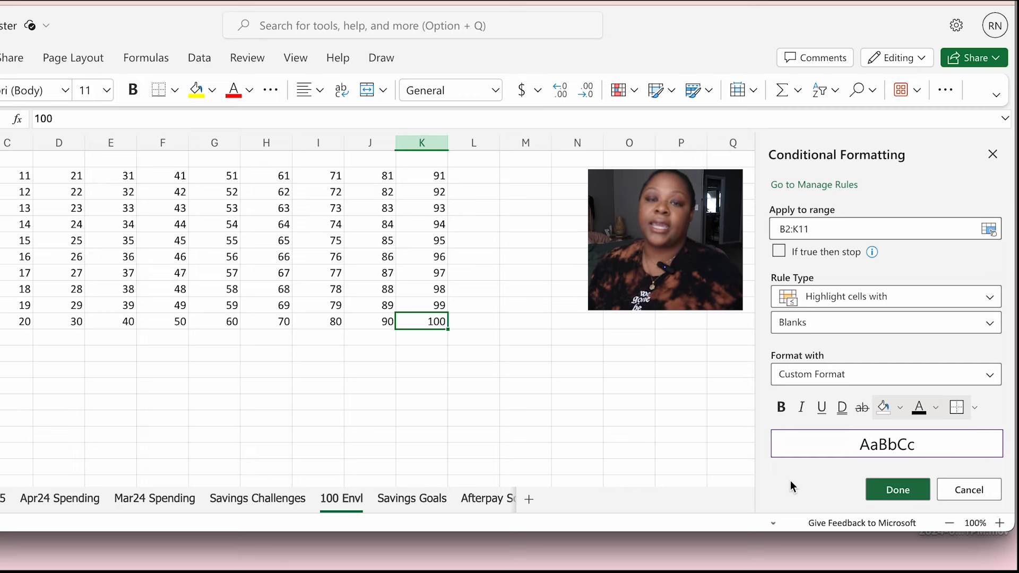
pyautogui.click(906, 493)
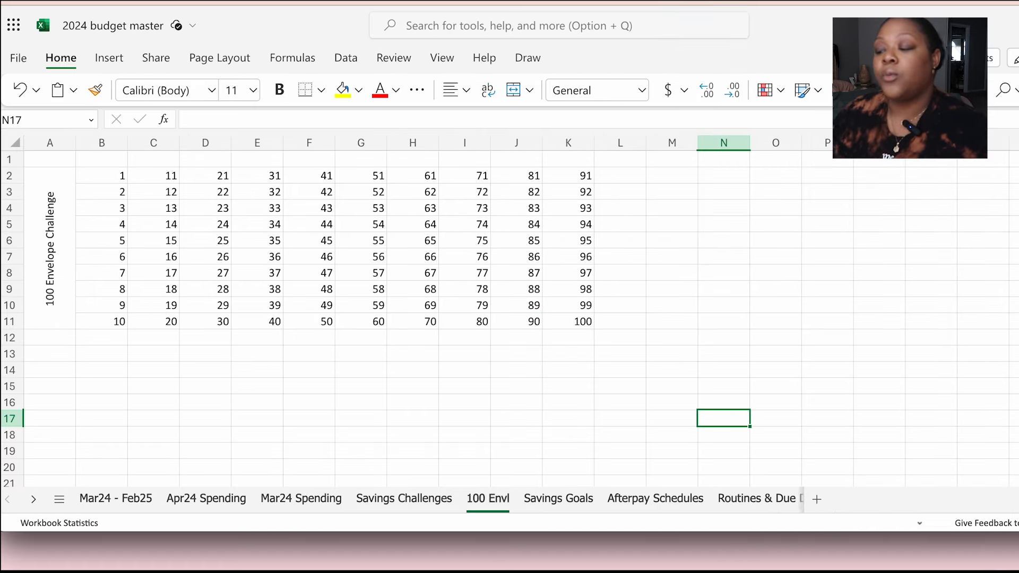
# Test the blank-cell rule by deleting the 100 from cell K11
pyautogui.click(569, 323)
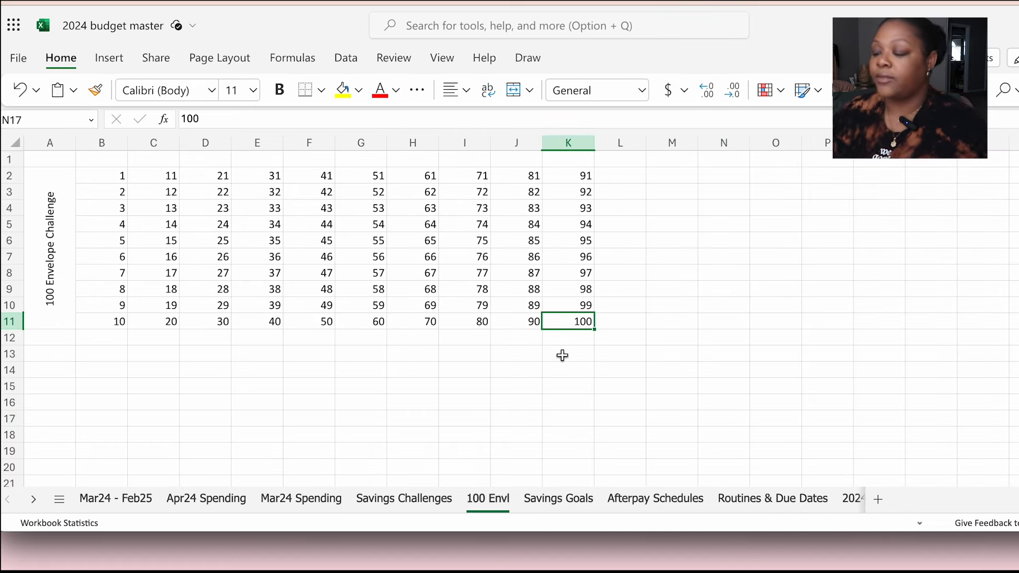
pyautogui.press('BackSpace')
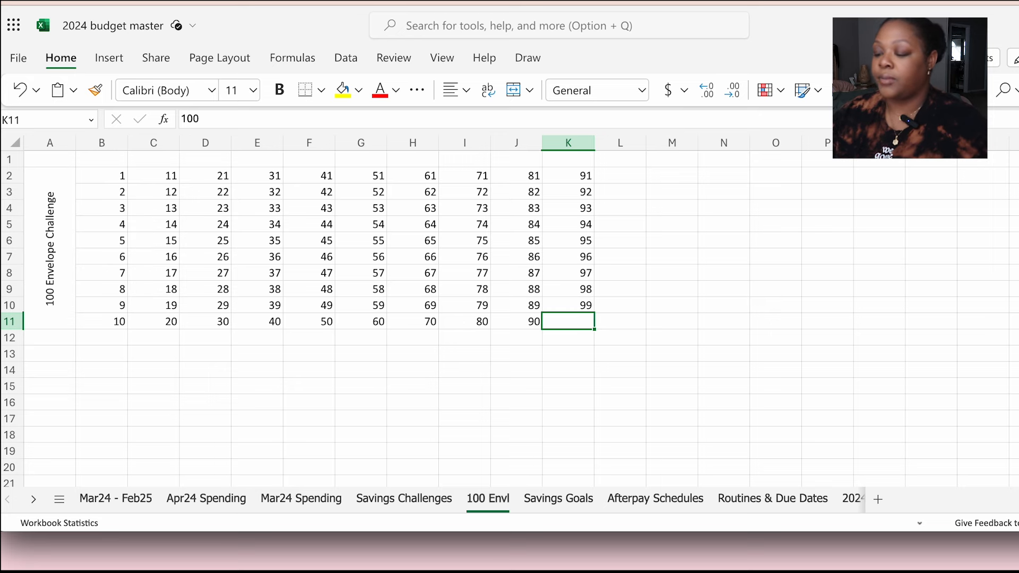
pyautogui.press('Return')
pyautogui.click(743, 380)
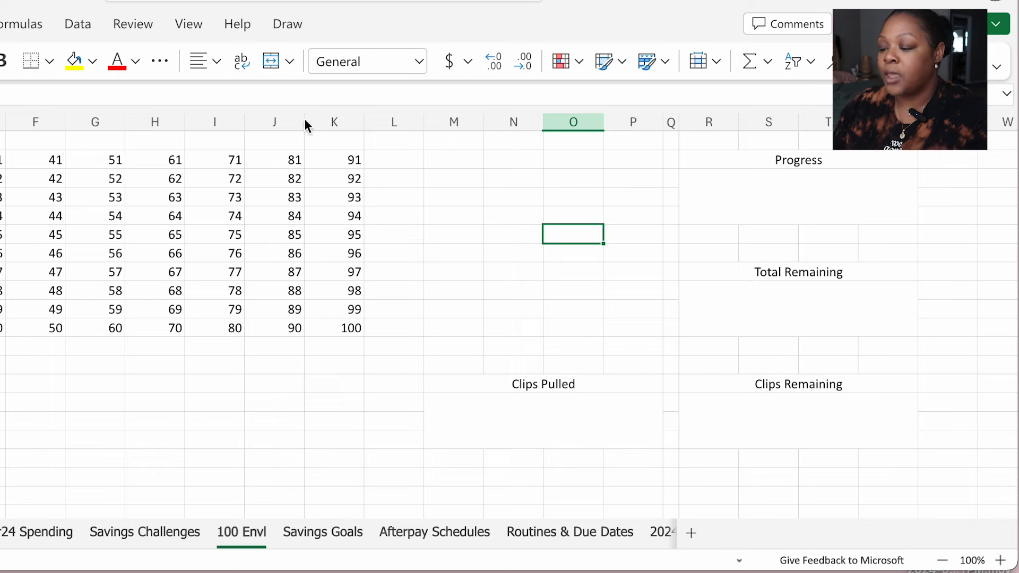
# Merge M2:P2 as a heading and M3:P5 as the value box below it, and title the heading Total Saved
pyautogui.click(447, 161)
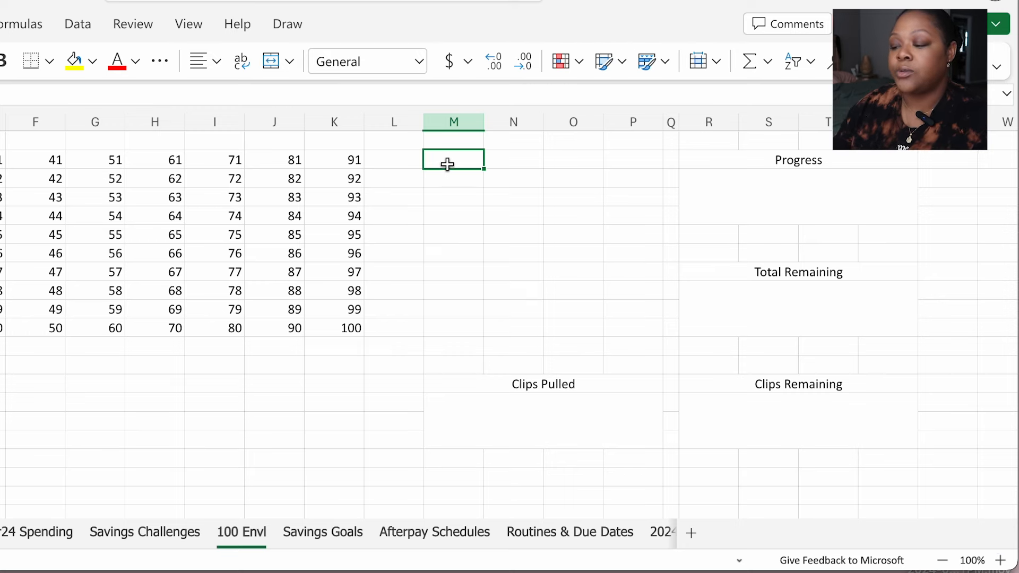
pyautogui.moveTo(446, 161); pyautogui.dragTo(630, 167)
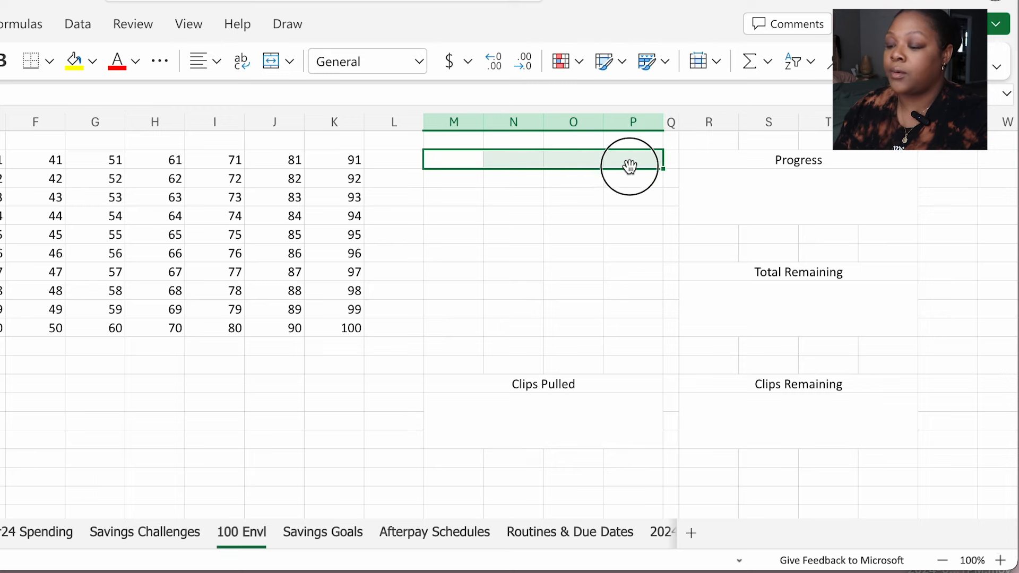
pyautogui.click(274, 63)
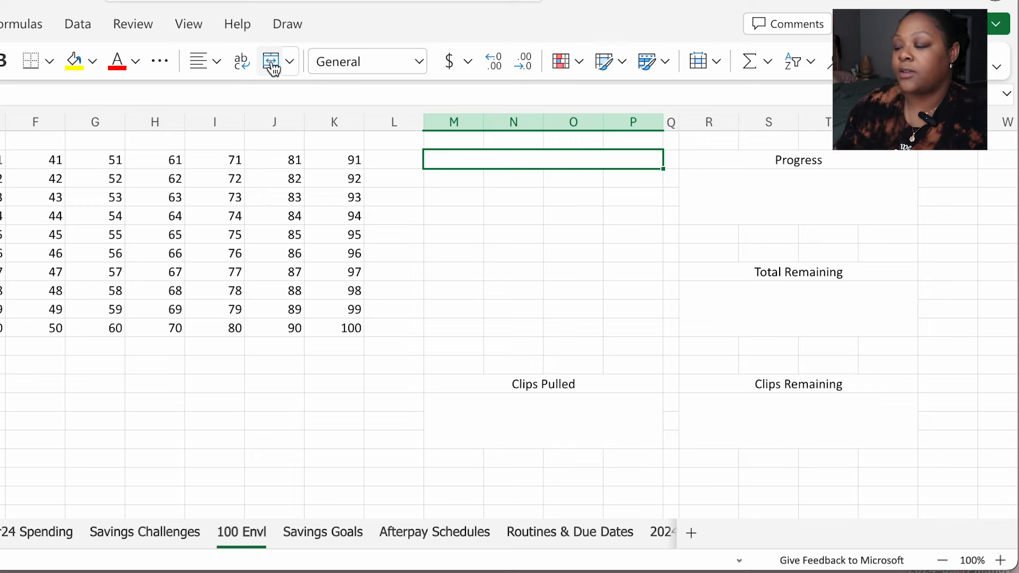
pyautogui.moveTo(448, 180); pyautogui.dragTo(634, 218)
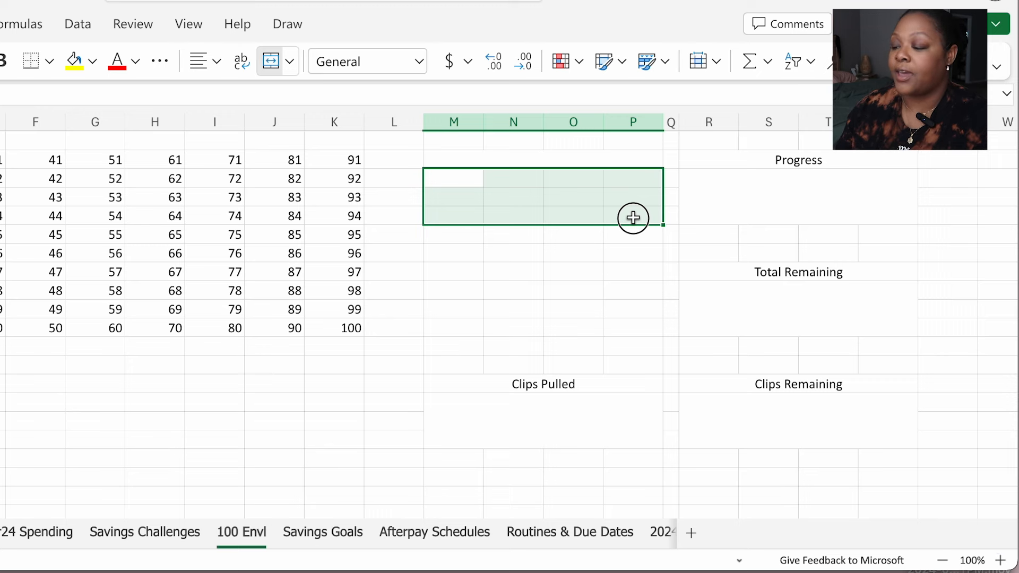
pyautogui.click(269, 70)
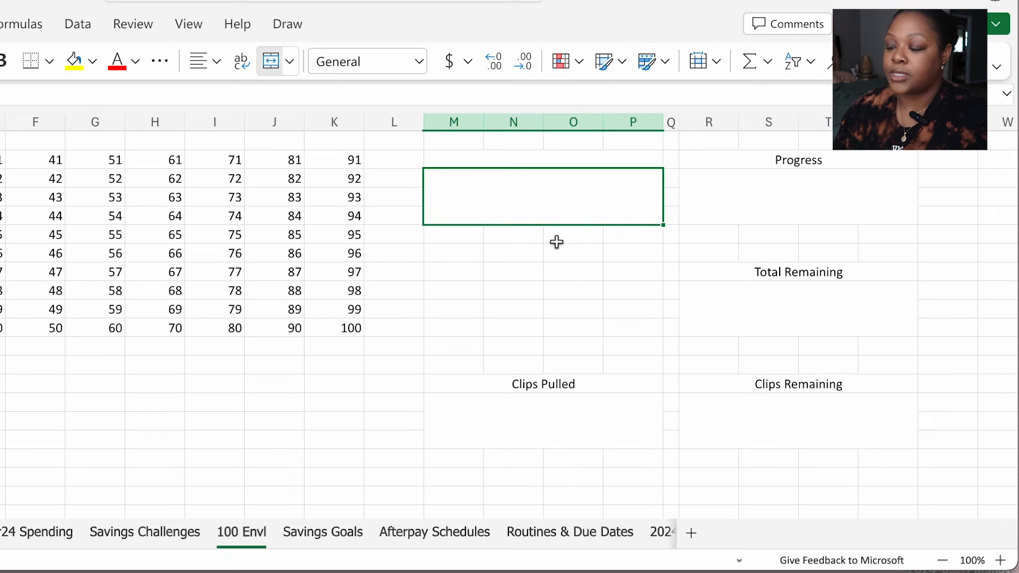
pyautogui.click(517, 160)
pyautogui.write('Tot')
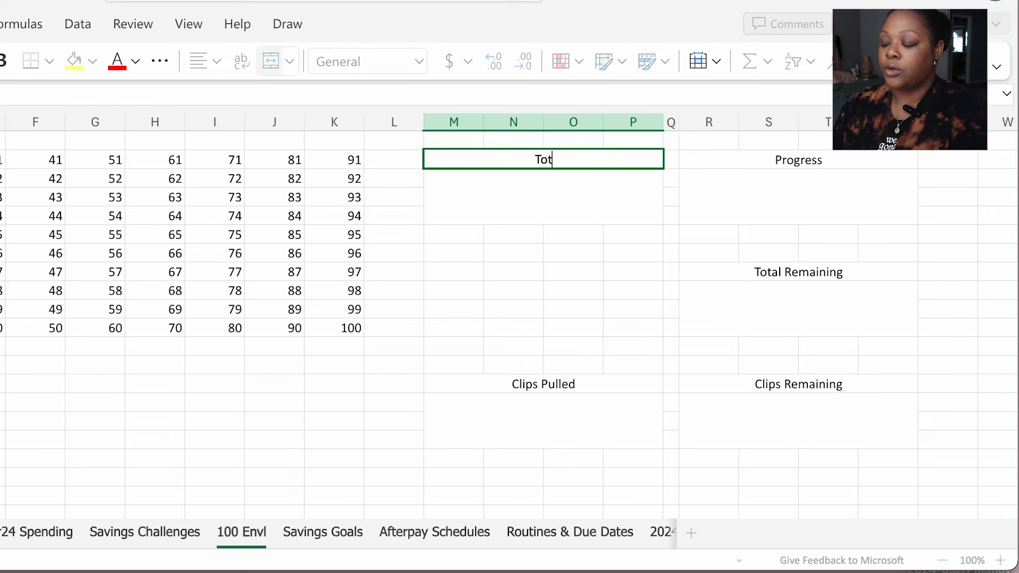
pyautogui.write('al Saved')
pyautogui.press('Return')
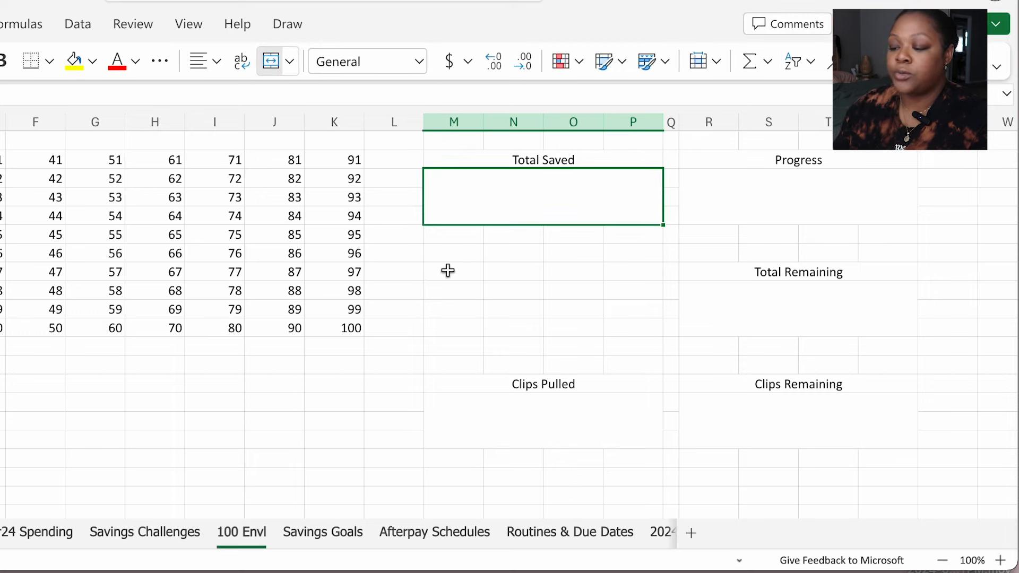
# Merge M8:P8 as a heading and M9:P11 as its value box, and title the heading Challenge Goal
pyautogui.moveTo(445, 273); pyautogui.dragTo(653, 277)
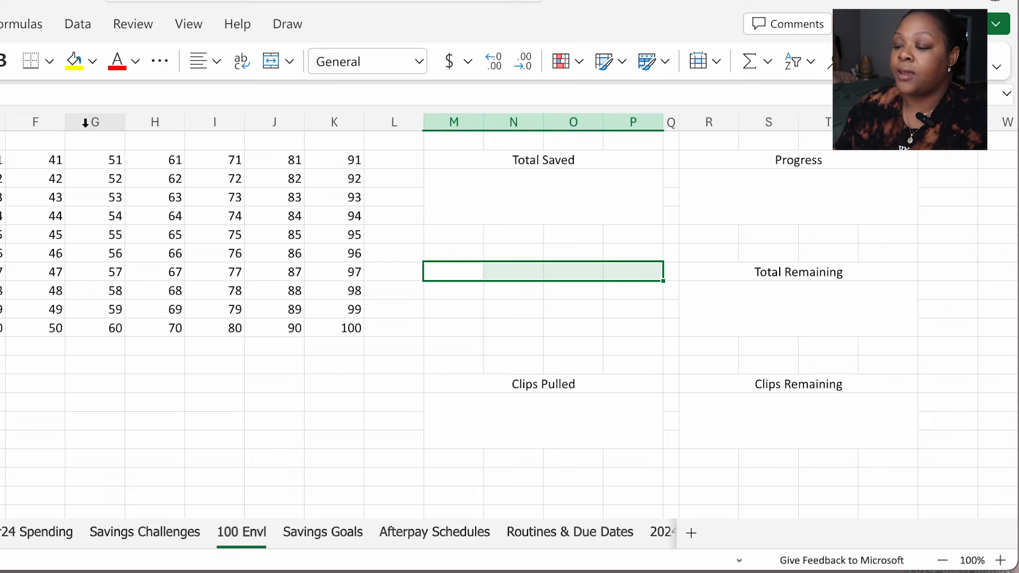
pyautogui.click(271, 61)
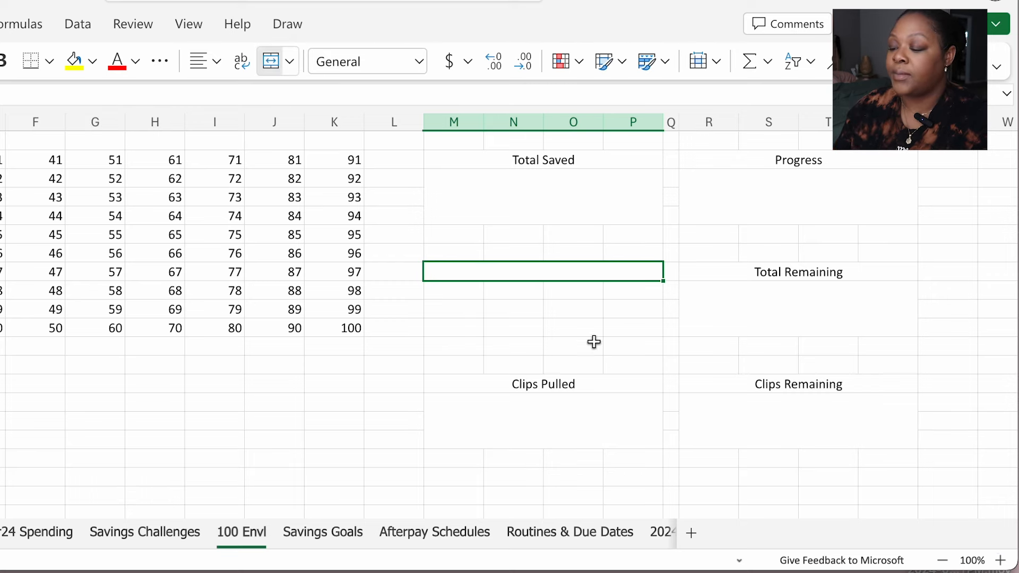
pyautogui.moveTo(464, 295); pyautogui.dragTo(621, 321)
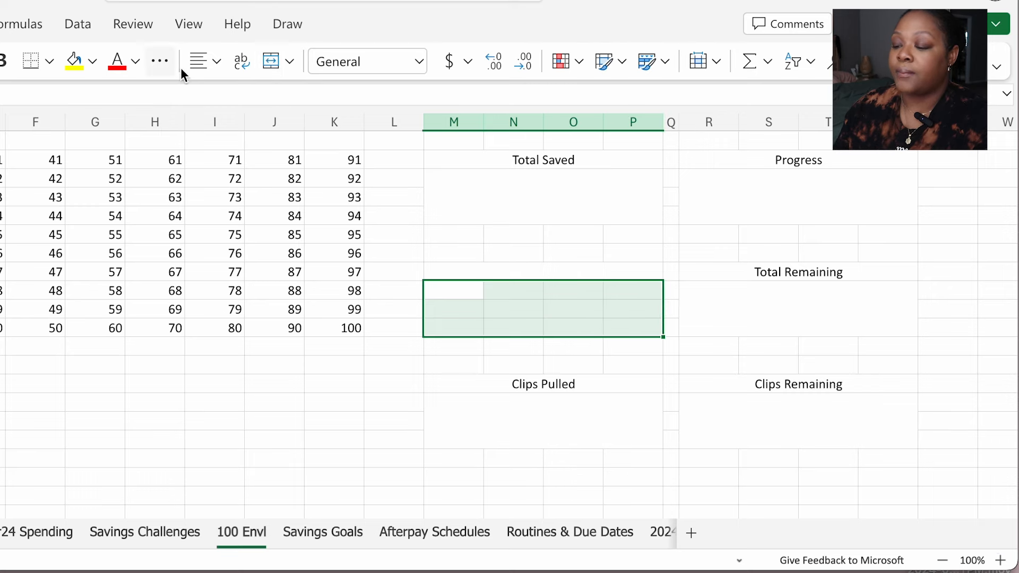
pyautogui.click(274, 62)
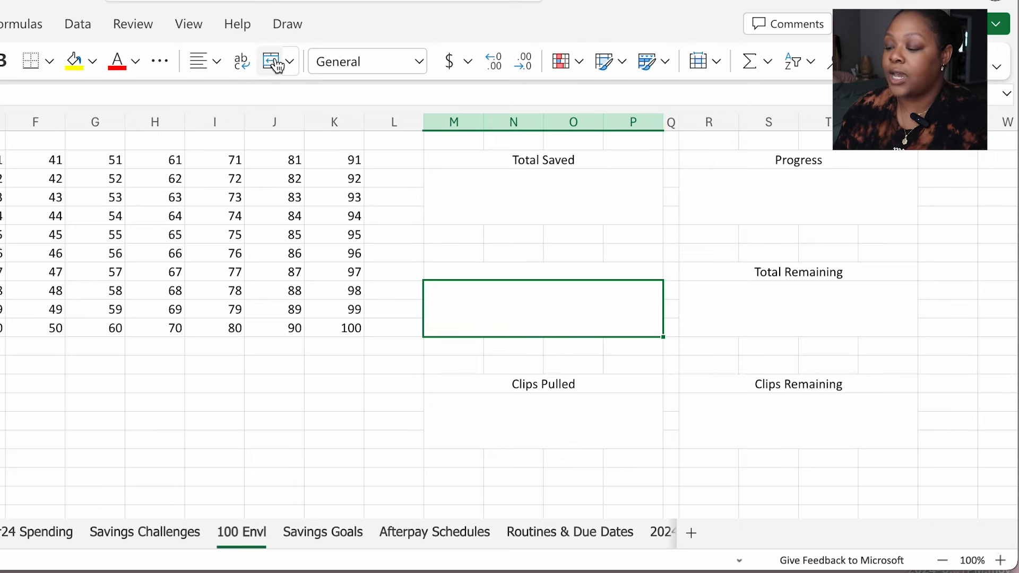
pyautogui.click(567, 272)
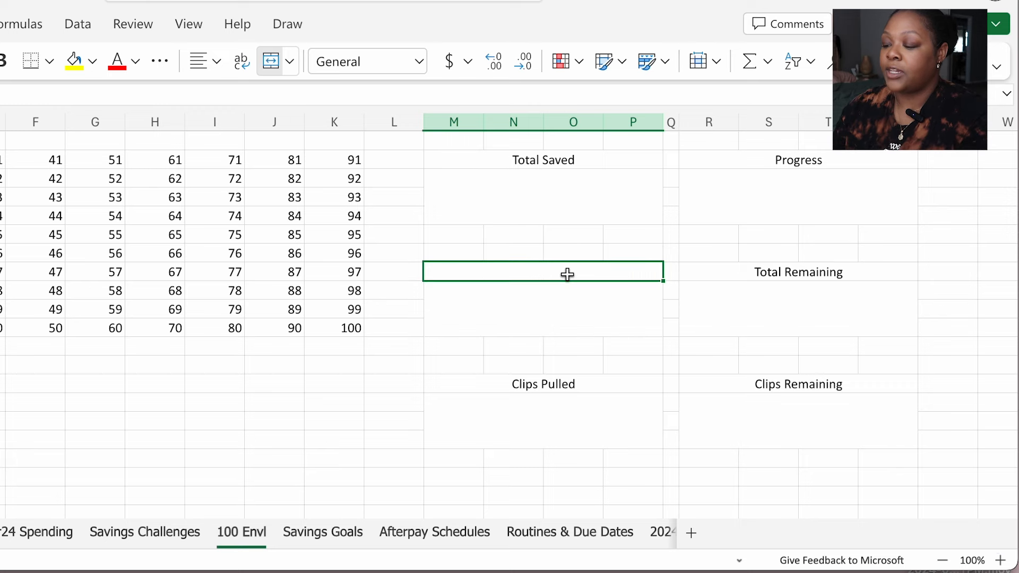
pyautogui.write('Challenge Goal')
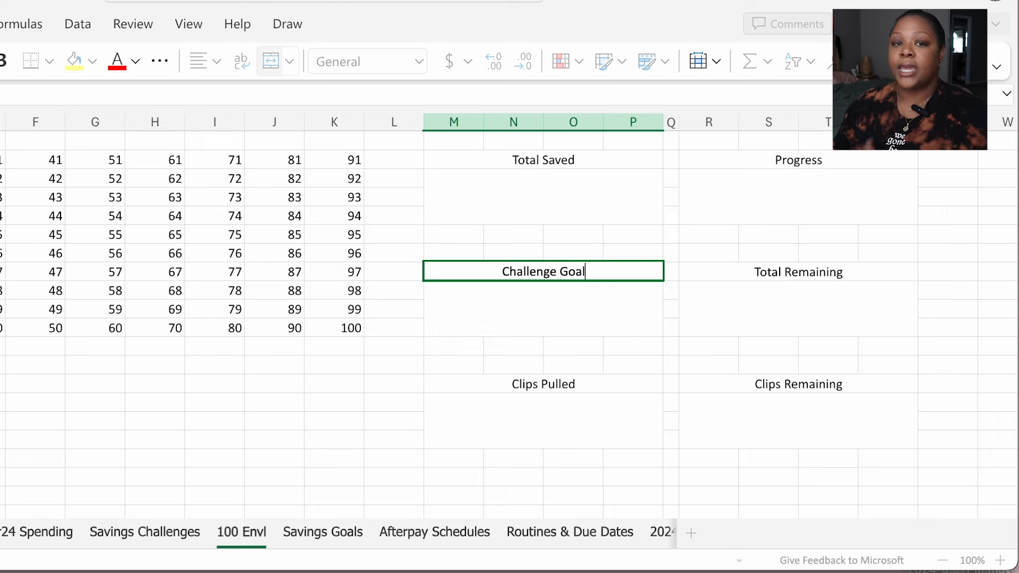
pyautogui.press('Up')
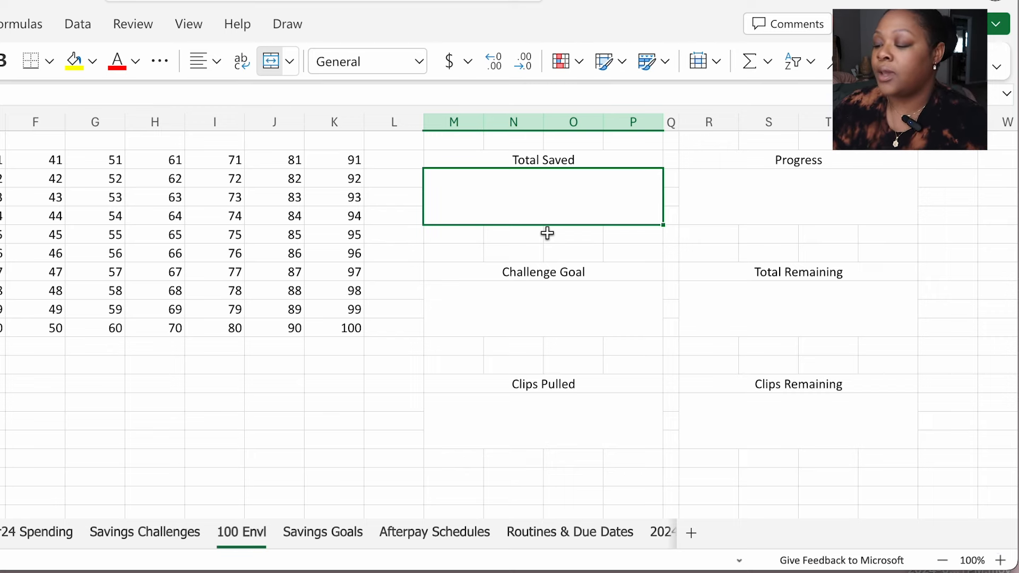
# Apply the Accounting number format to the value boxes below Total Saved and Challenge Goal
pyautogui.click(420, 62)
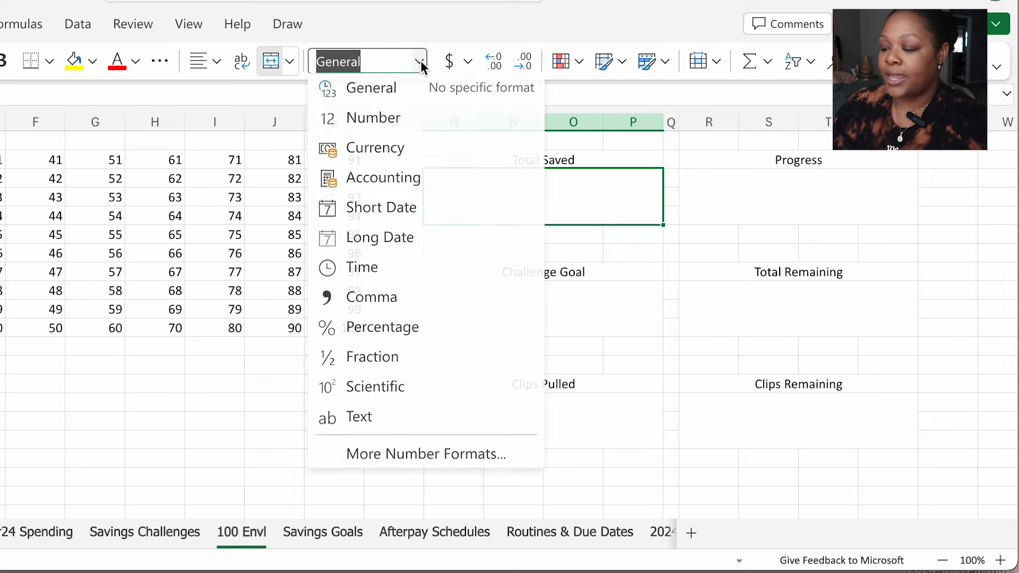
pyautogui.click(383, 179)
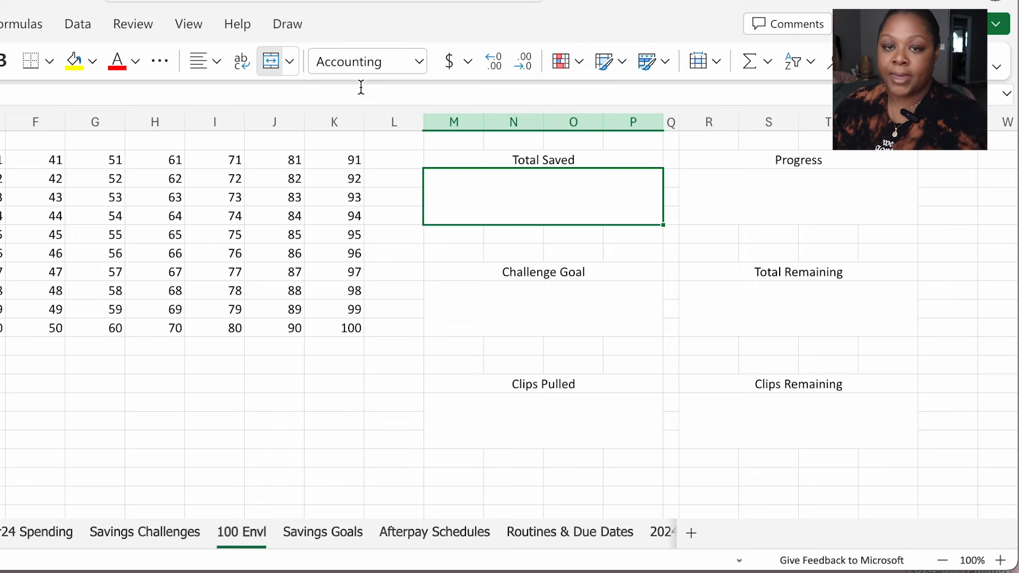
pyautogui.click(525, 301)
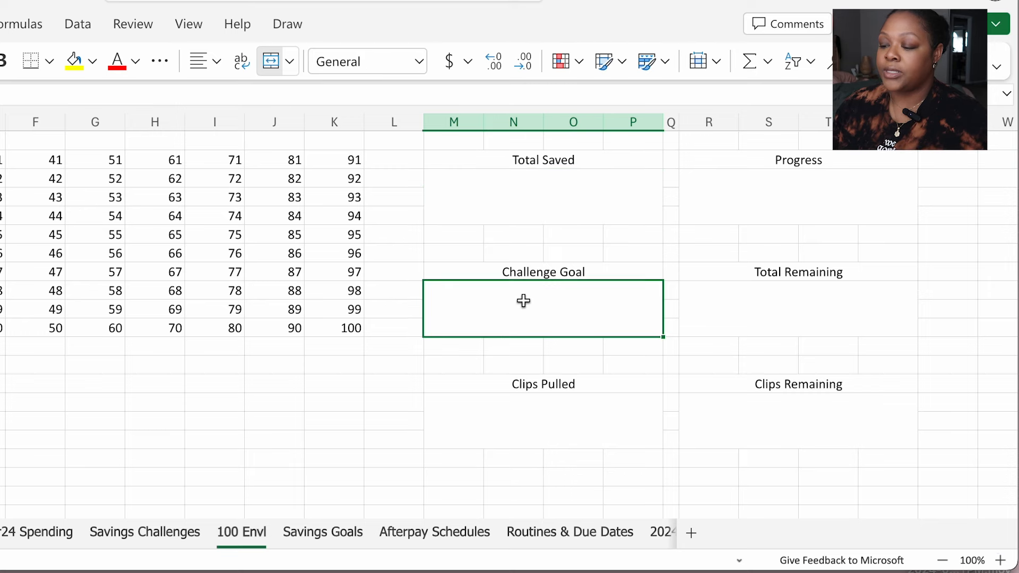
pyautogui.click(420, 61)
pyautogui.click(409, 177)
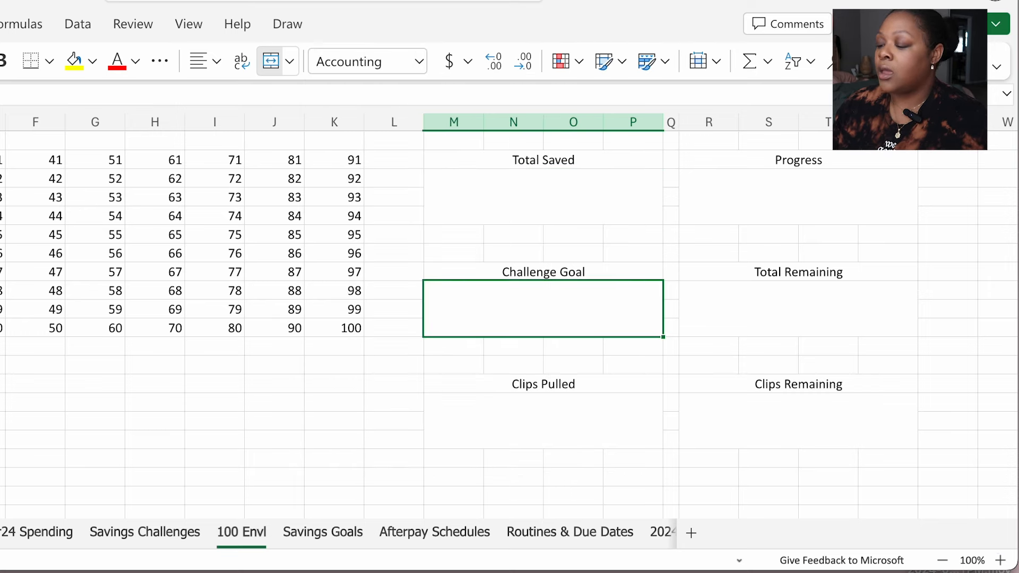
# Format the Total Remaining value box as Accounting and the Progress value box as Percentage
pyautogui.click(549, 436)
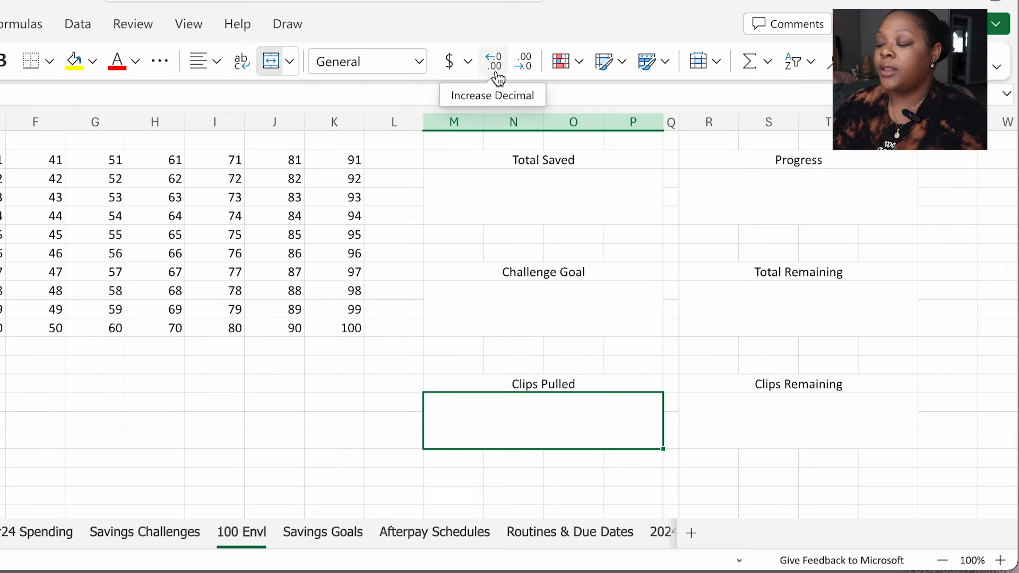
pyautogui.click(837, 419)
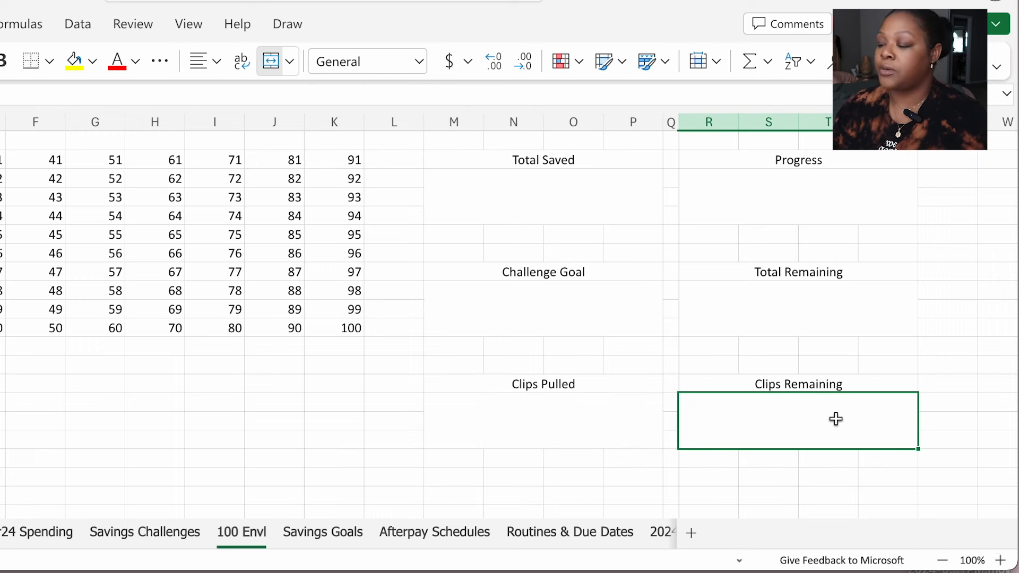
pyautogui.click(814, 314)
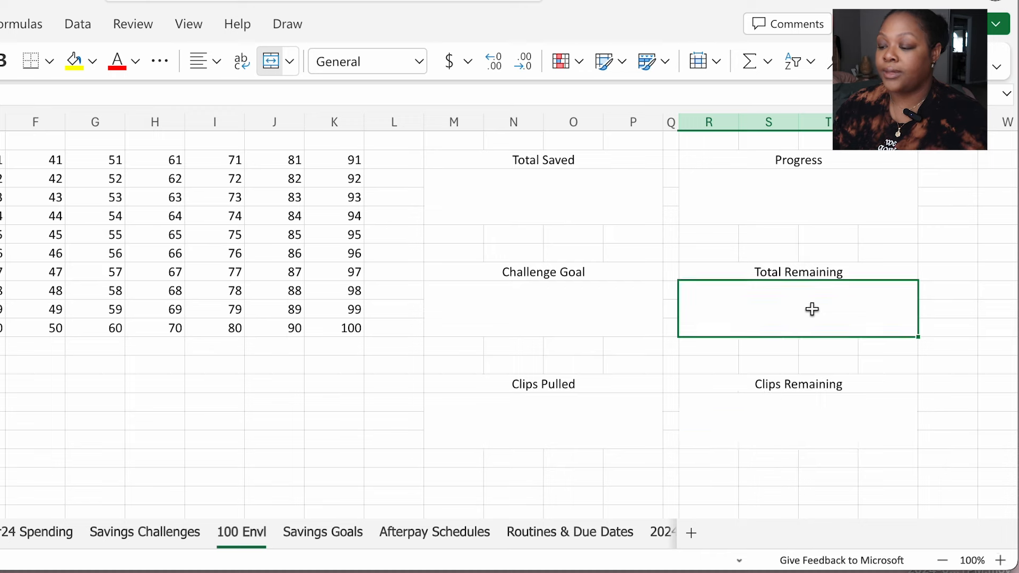
pyautogui.click(418, 63)
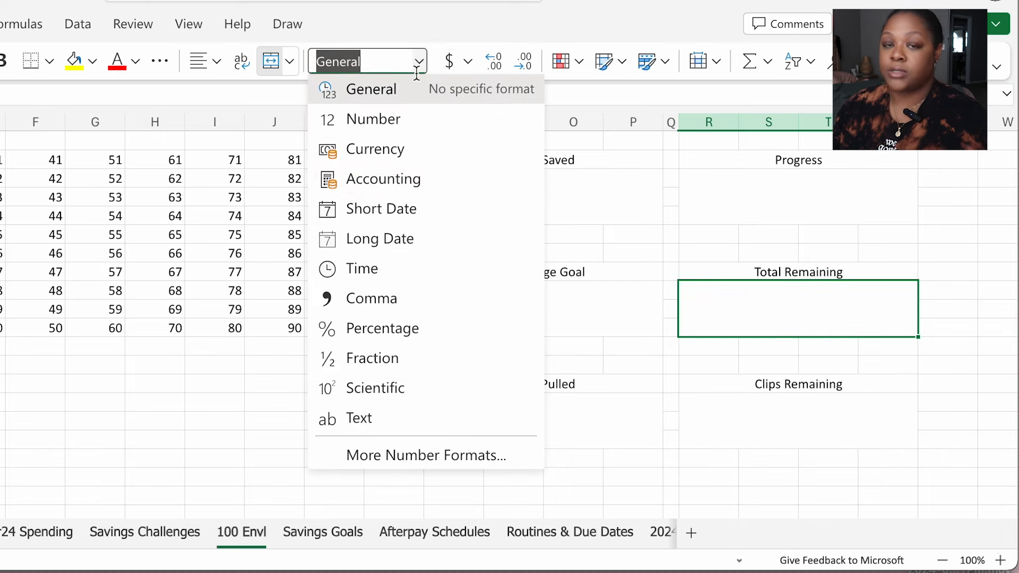
pyautogui.click(383, 177)
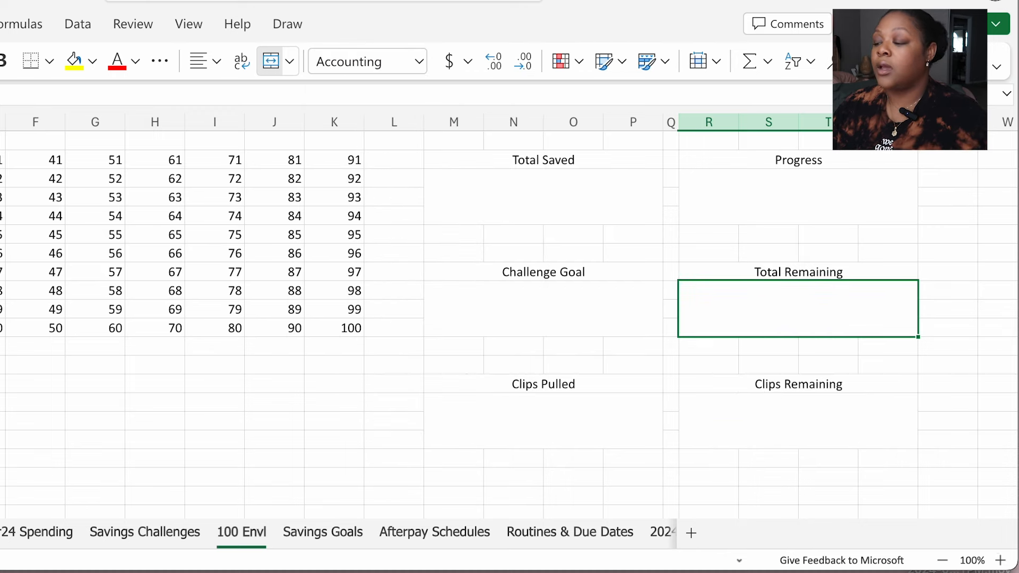
pyautogui.click(793, 201)
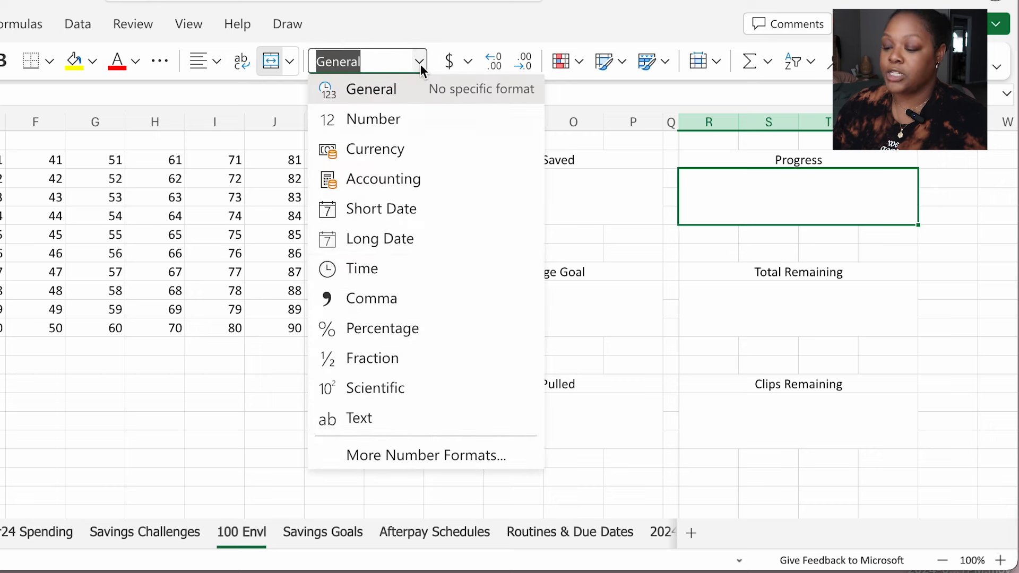
pyautogui.click(445, 334)
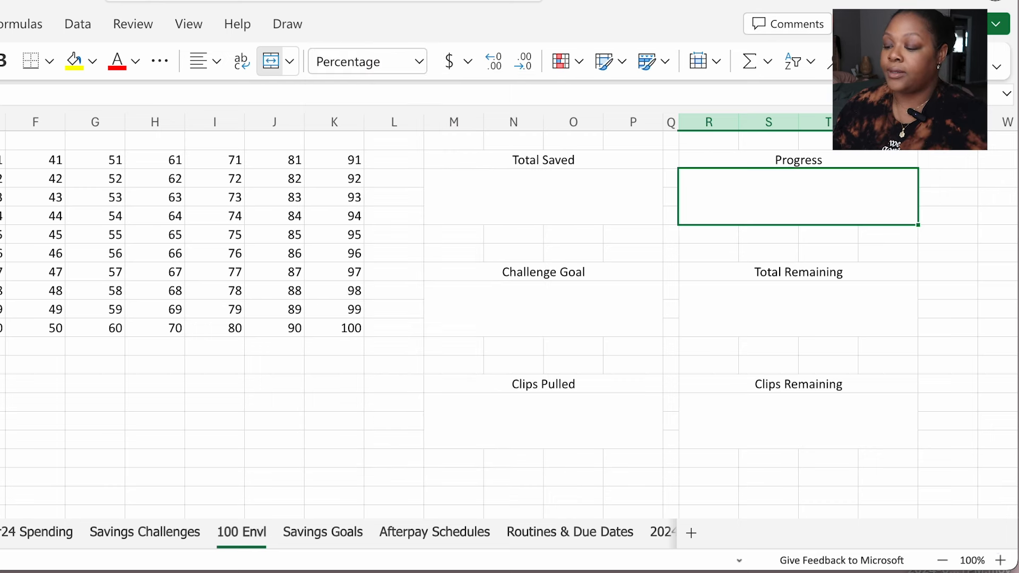
# Check the sum of the number grid B2:K11 and enter 5050 in the Challenge Goal value box
pyautogui.click(560, 353)
pyautogui.click(525, 309)
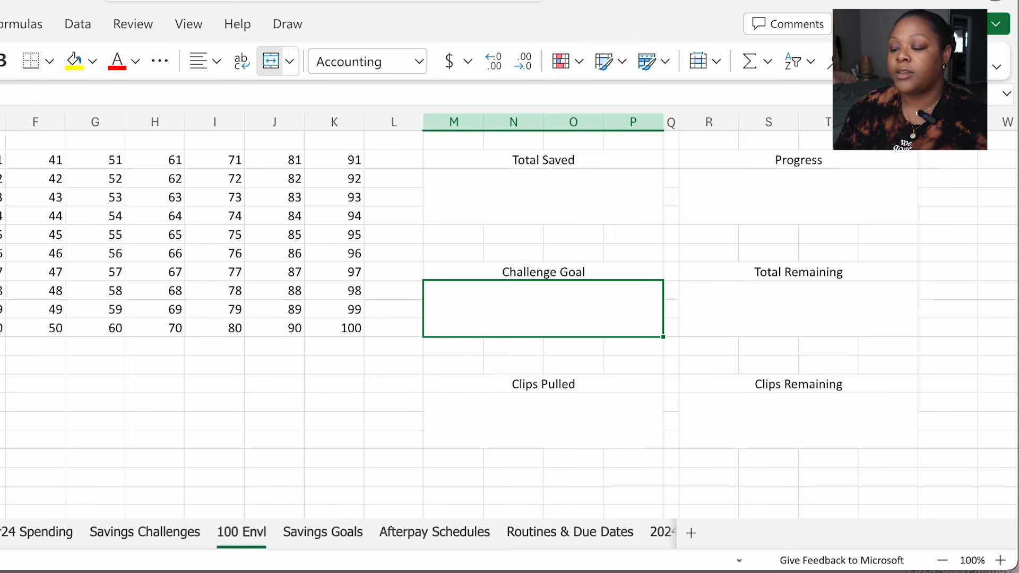
pyautogui.moveTo(3, 159); pyautogui.dragTo(355, 328)
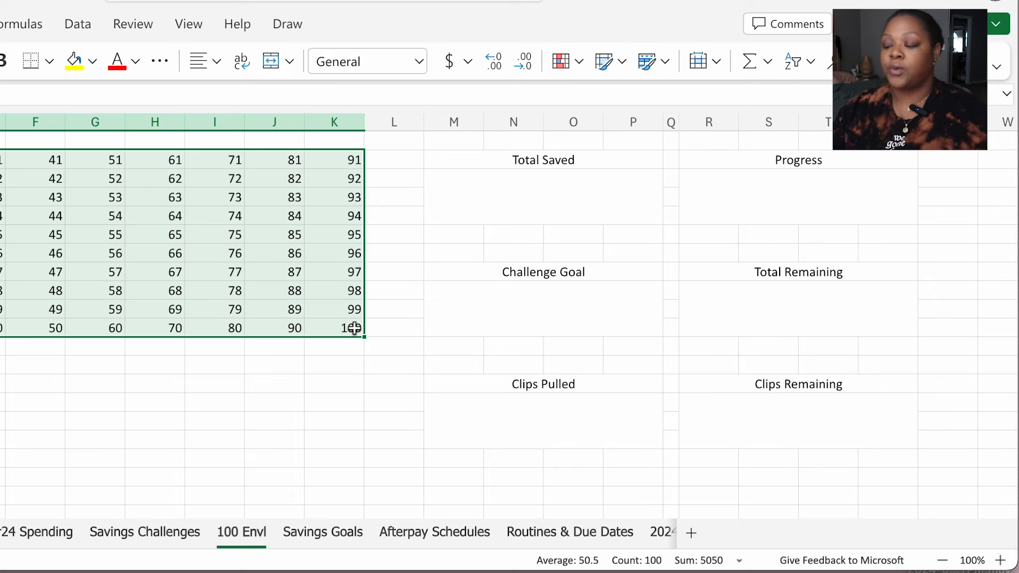
pyautogui.click(563, 310)
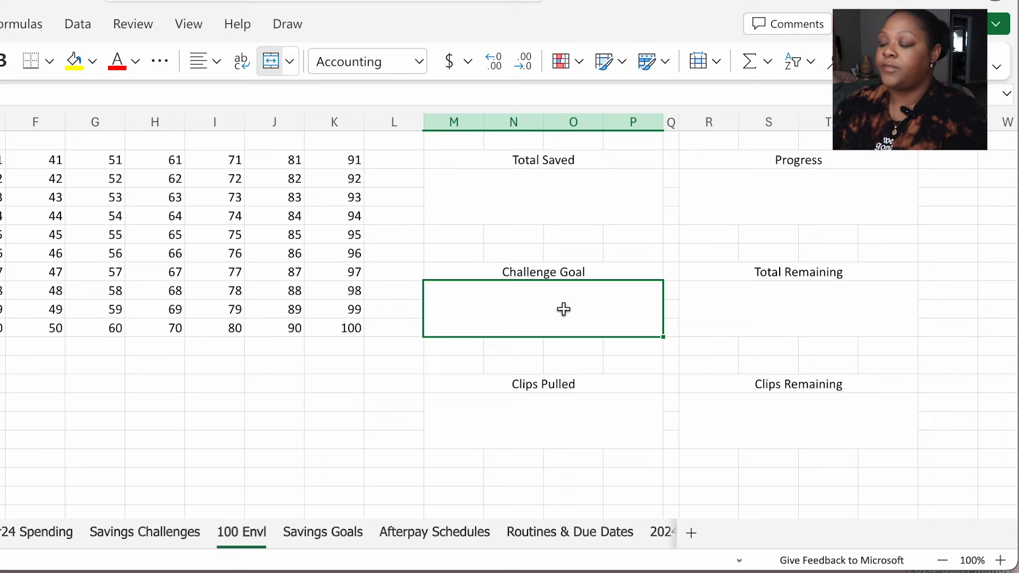
pyautogui.write('5050')
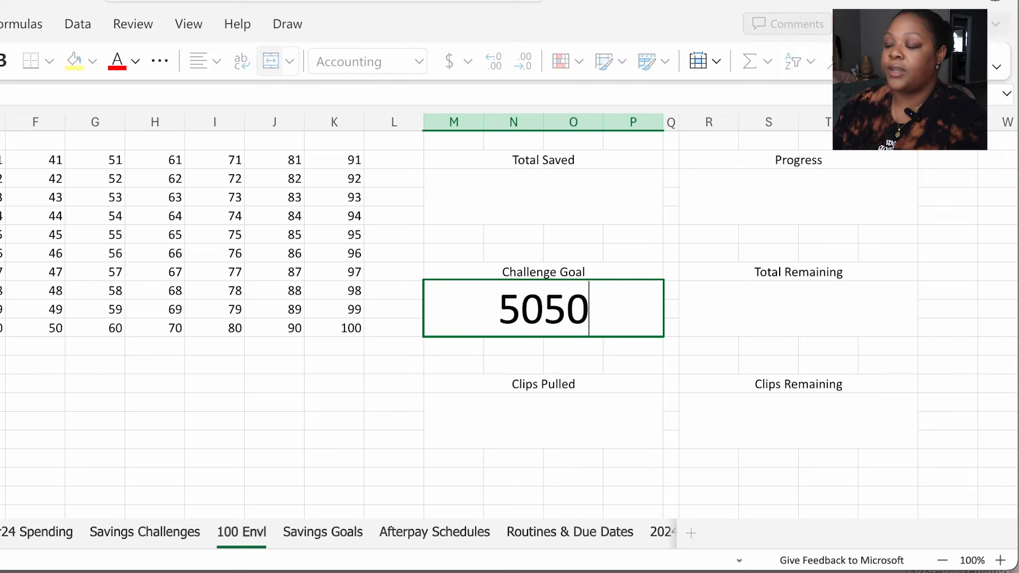
pyautogui.press('Return')
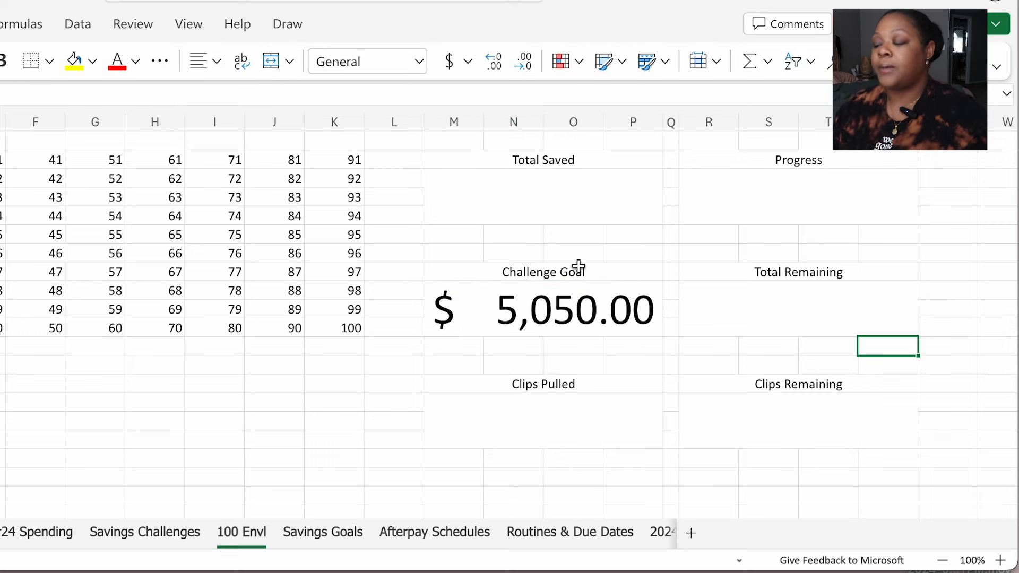
# Enter the formula =M9-sum(B2:K11) in the Total Saved value box to subtract the grid's remaining numbers from the goal
pyautogui.click(537, 209)
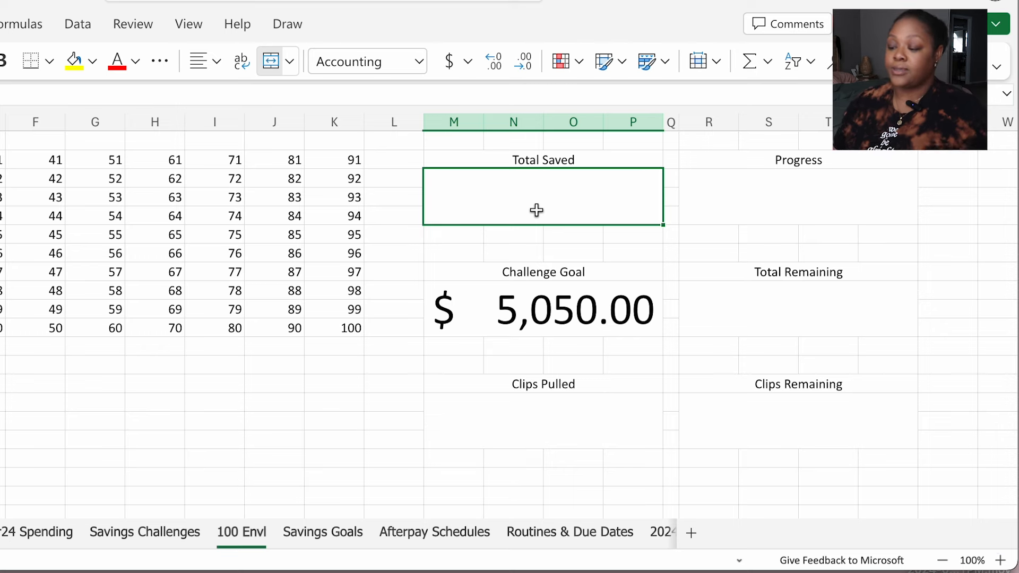
pyautogui.write('=')
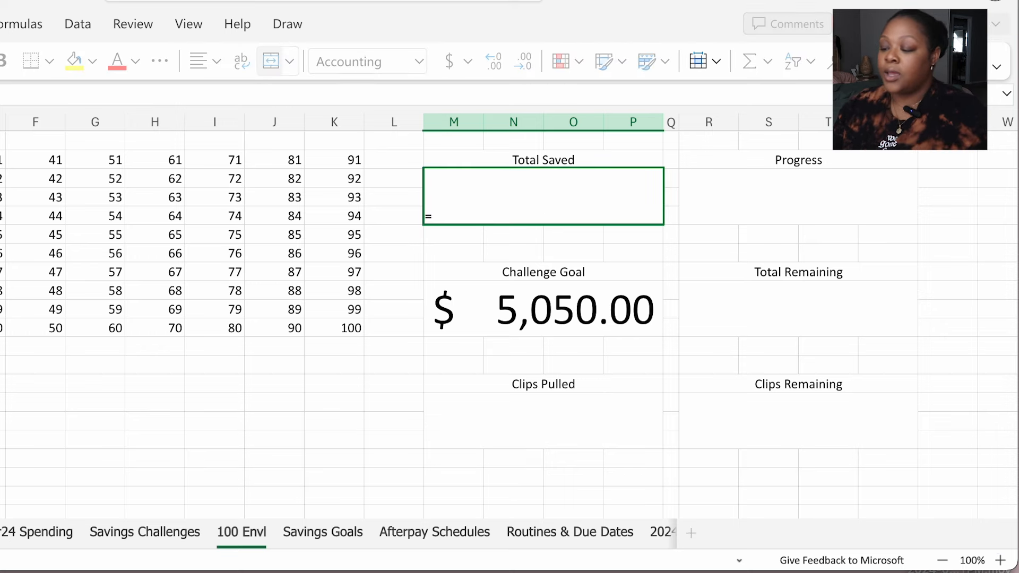
pyautogui.click(518, 304)
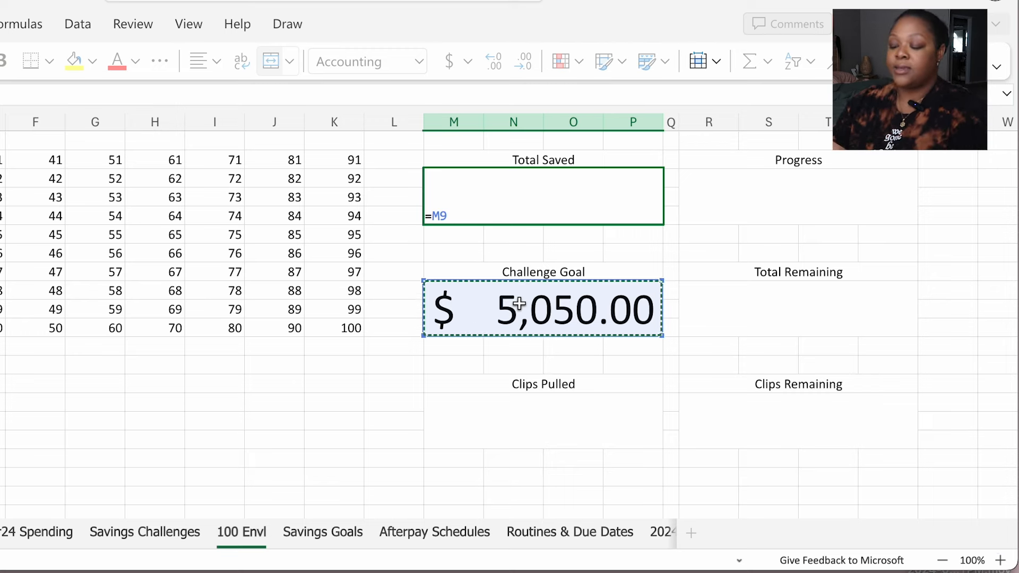
pyautogui.write('-sum')
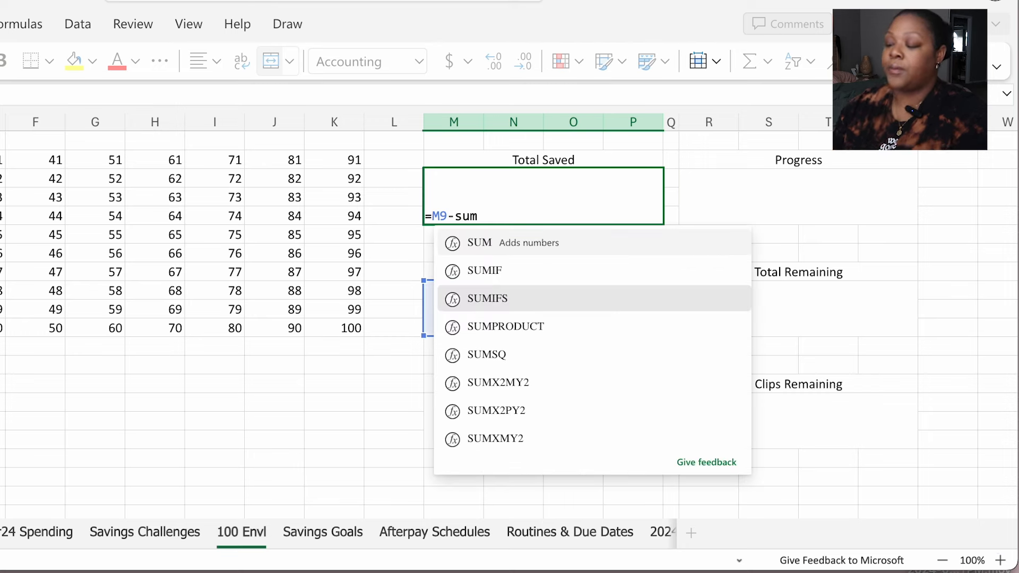
pyautogui.write('(')
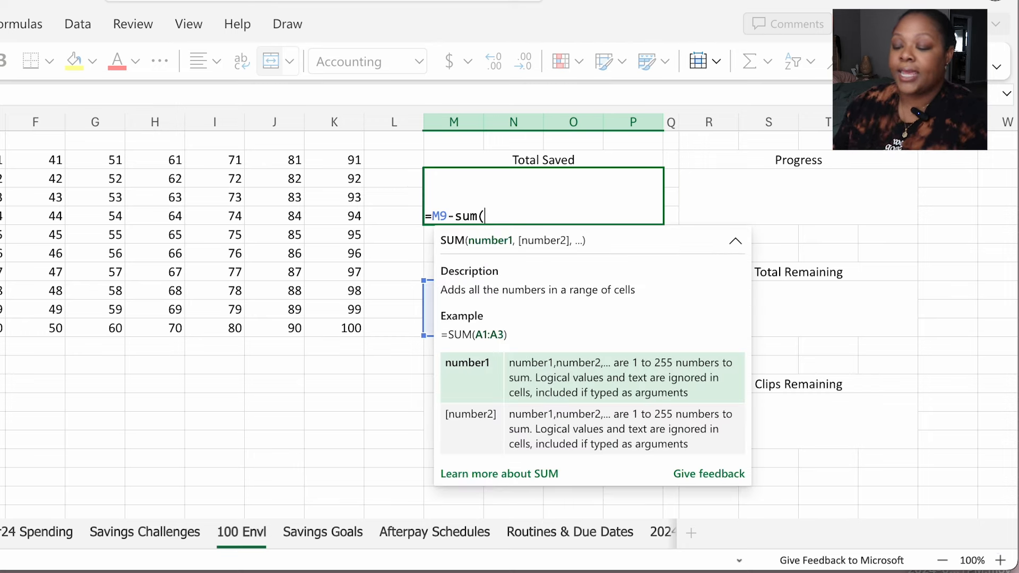
pyautogui.moveTo(1, 160); pyautogui.dragTo(344, 344)
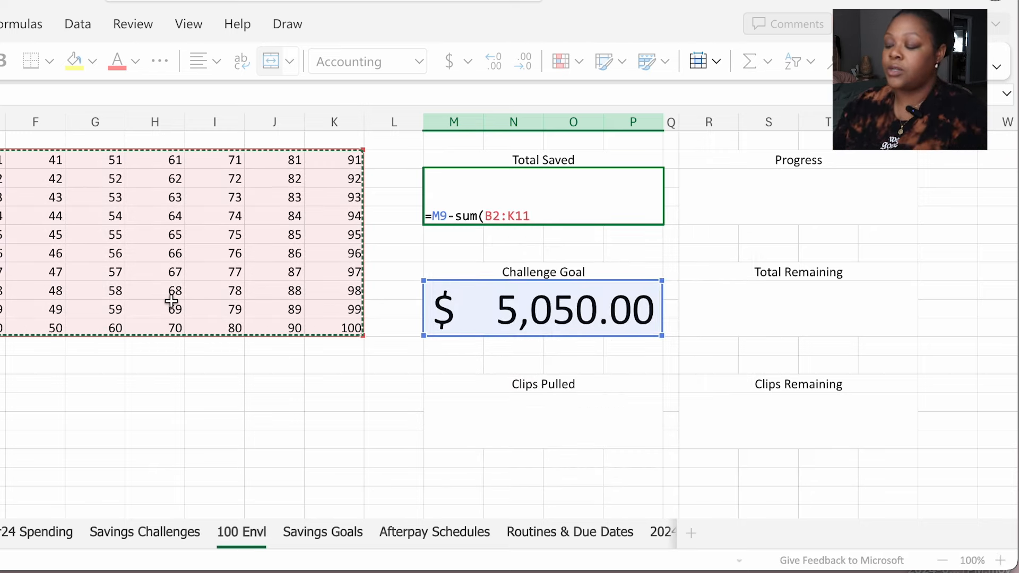
pyautogui.write(')')
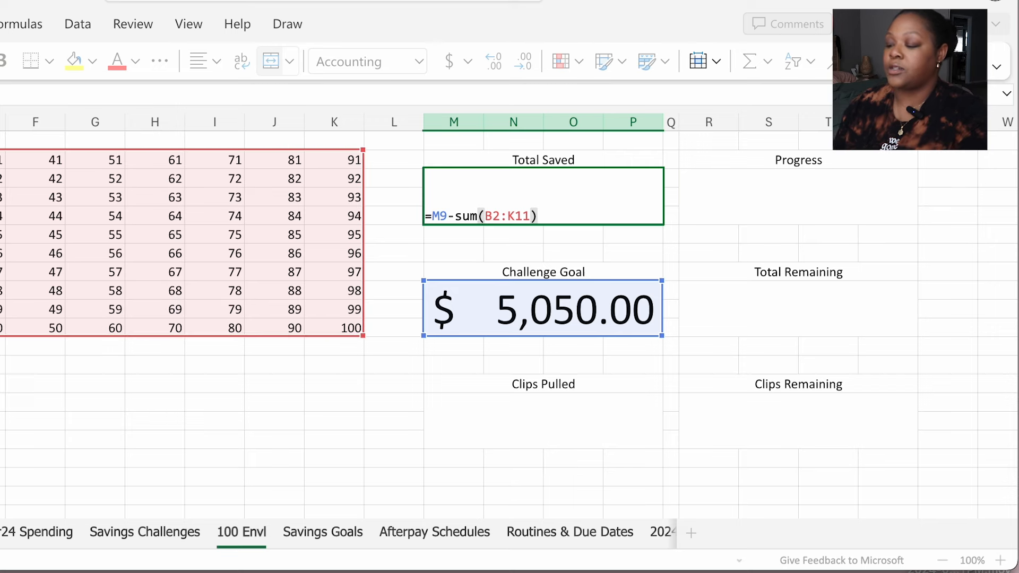
pyautogui.press('Return')
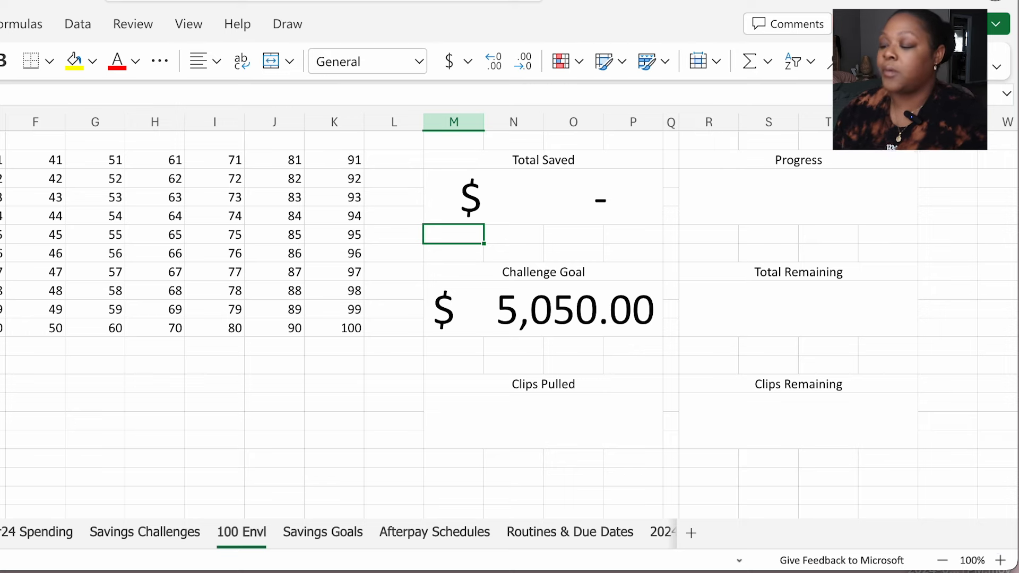
# Enter the formula =M9-M3 in the Total Remaining value box to subtract the total saved from the challenge goal
pyautogui.click(769, 303)
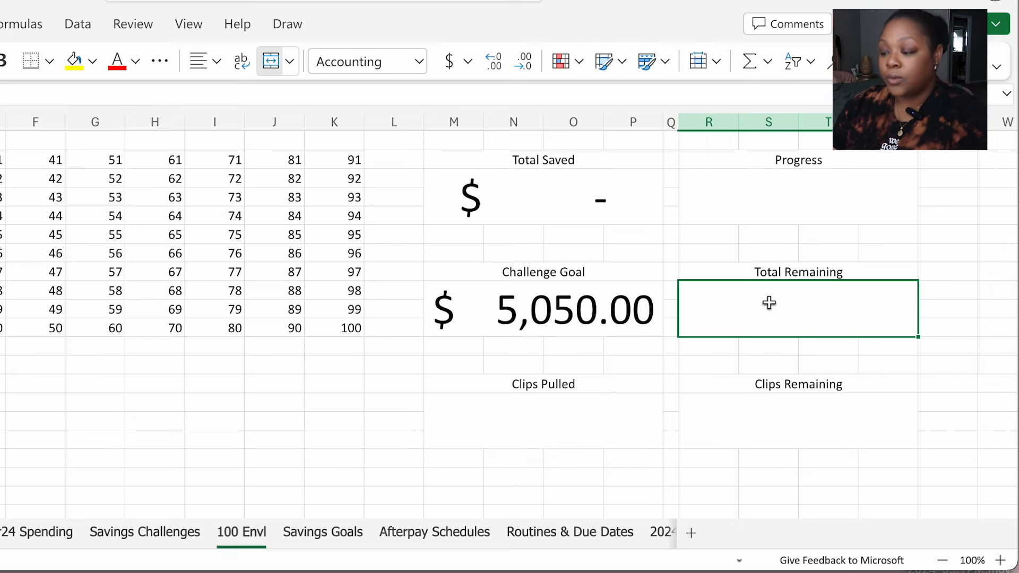
pyautogui.write('=')
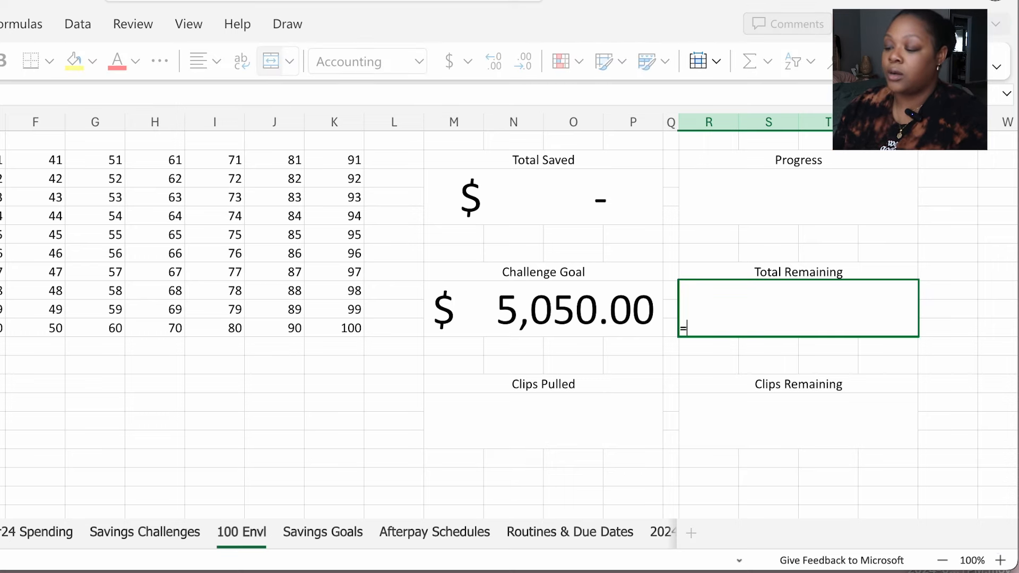
pyautogui.click(531, 314)
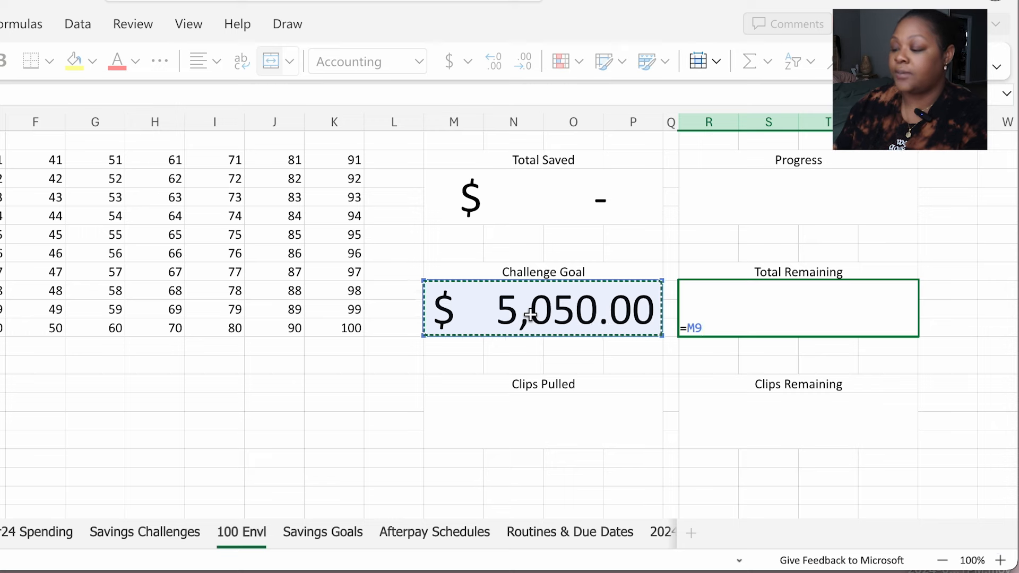
pyautogui.write('-')
pyautogui.click(525, 195)
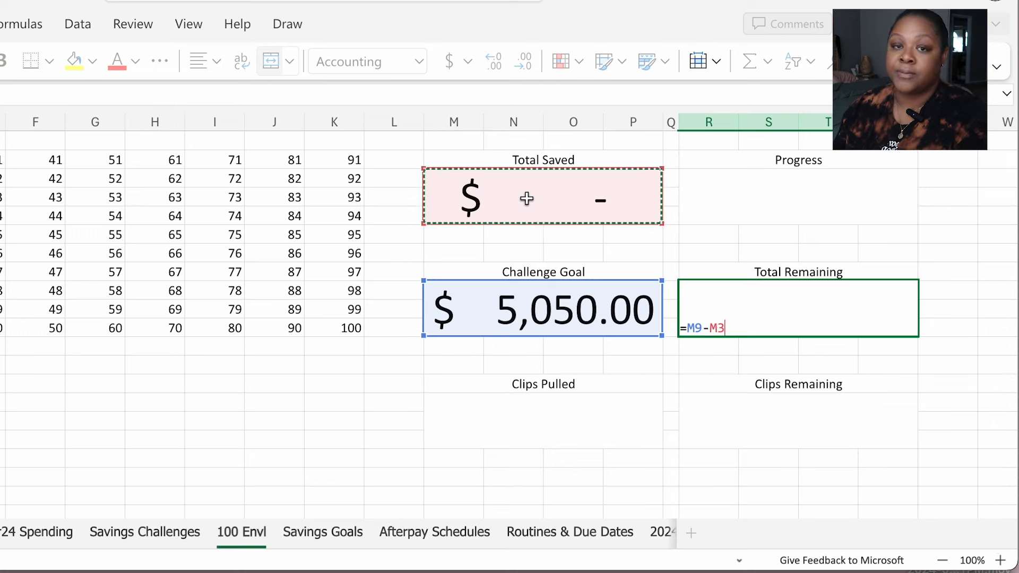
pyautogui.press('Return')
pyautogui.click(963, 378)
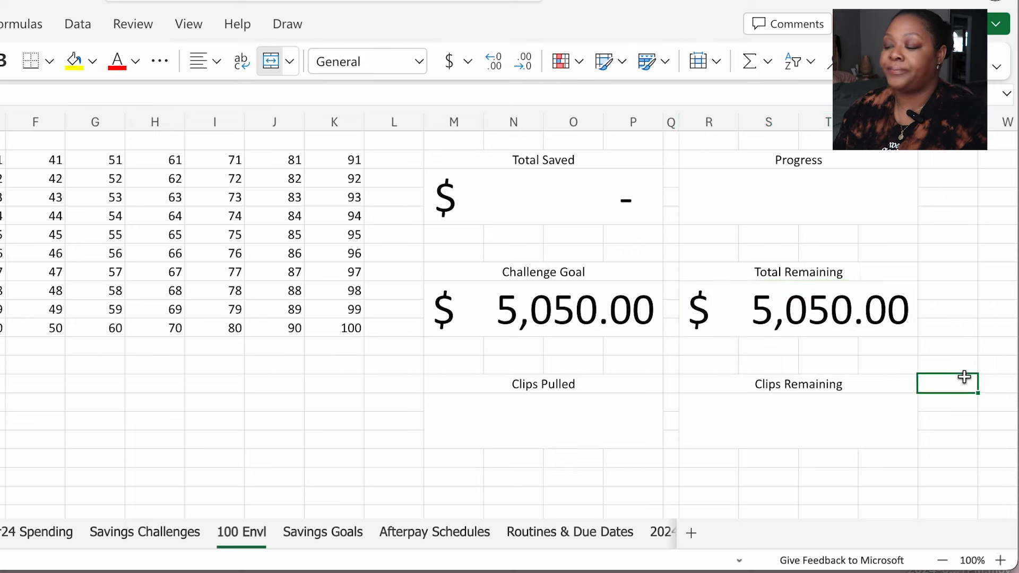
# Enter a formula in the Progress value box that divides Total Saved (M3) by Challenge Goal (M9)
pyautogui.click(812, 198)
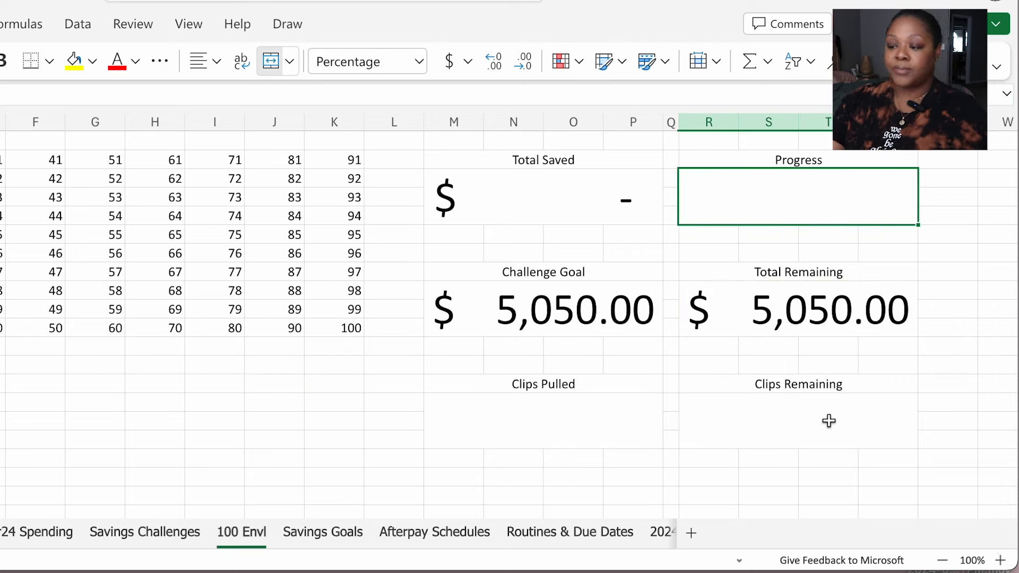
pyautogui.write('=')
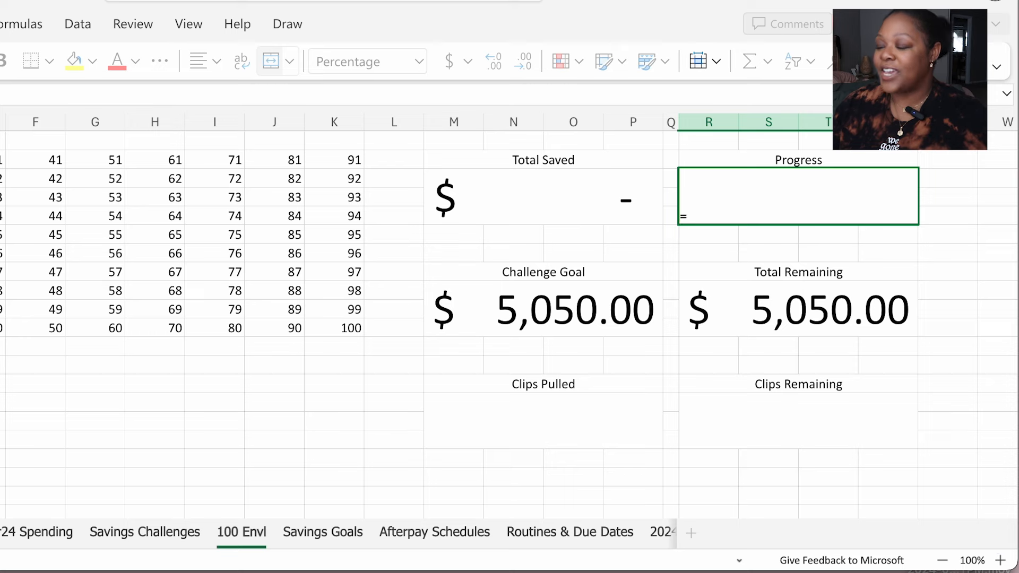
pyautogui.click(505, 191)
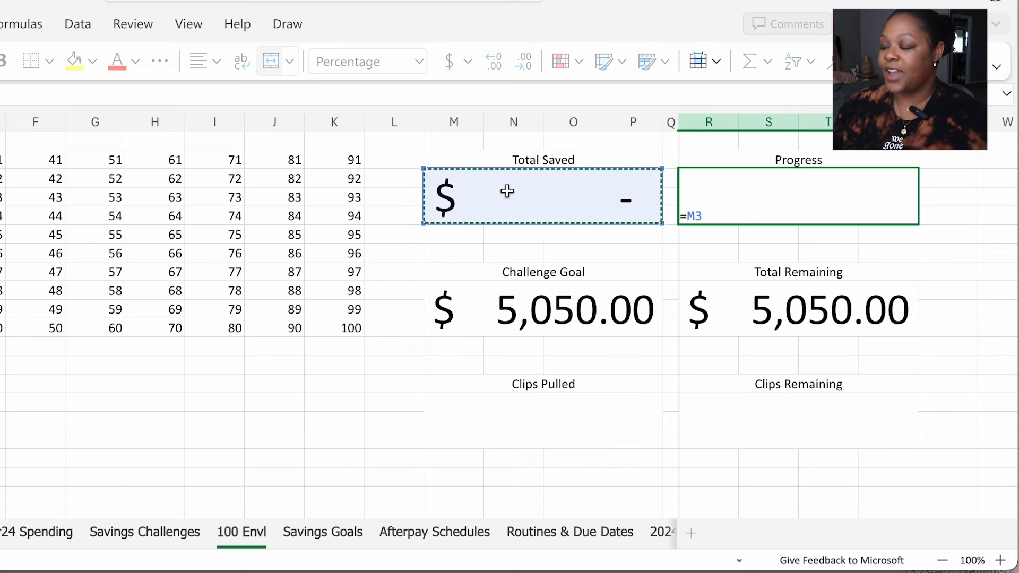
pyautogui.write('/')
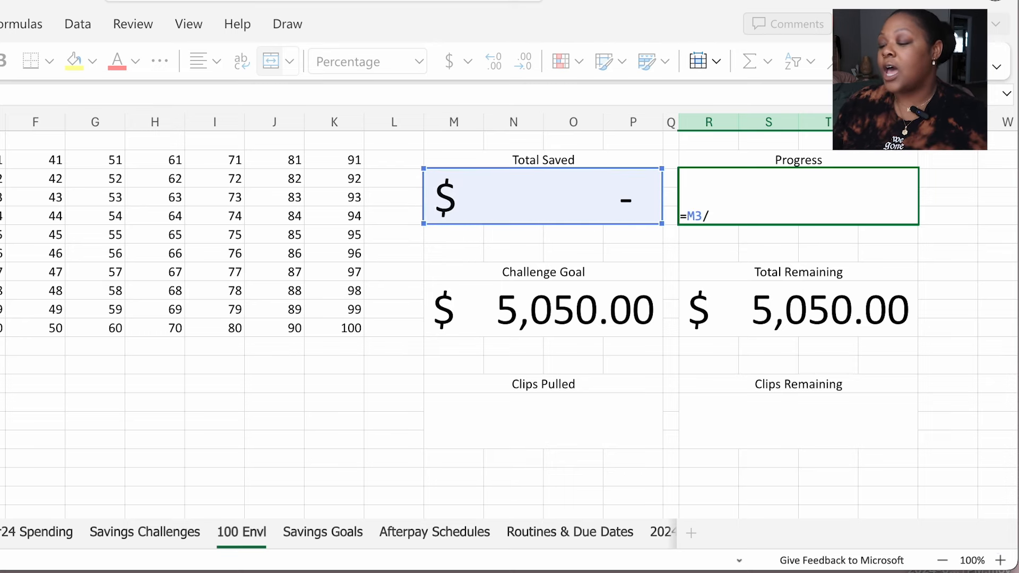
pyautogui.click(562, 311)
pyautogui.press('Tab')
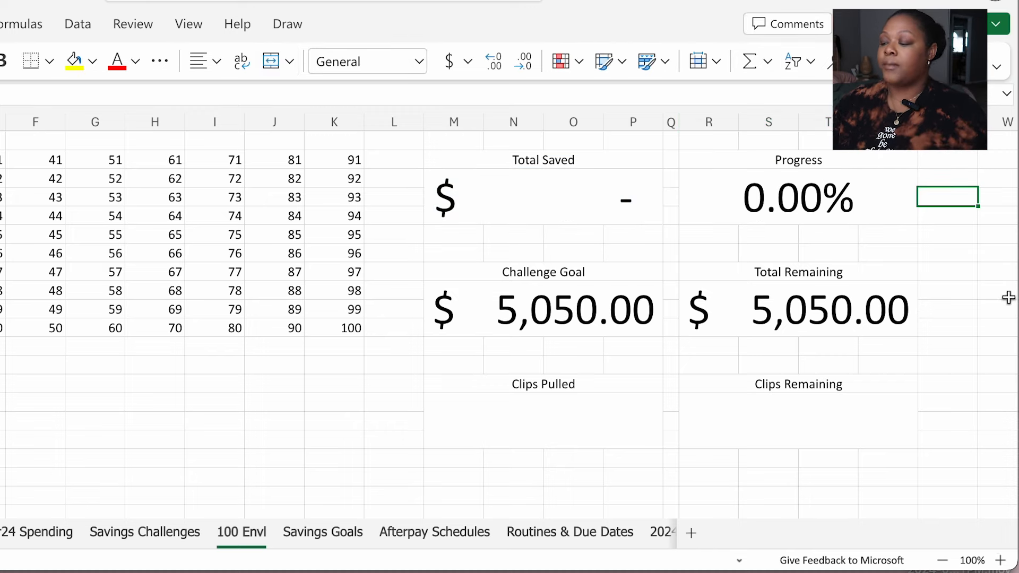
pyautogui.click(990, 291)
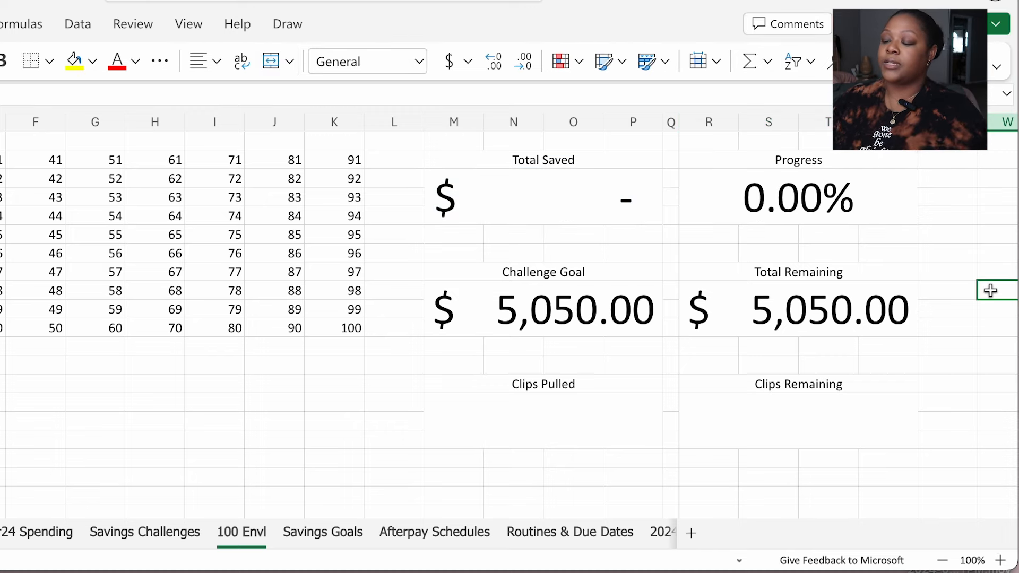
# Test the summary formulas by clearing 75 from the number grid, and undo the deletion
pyautogui.click(346, 327)
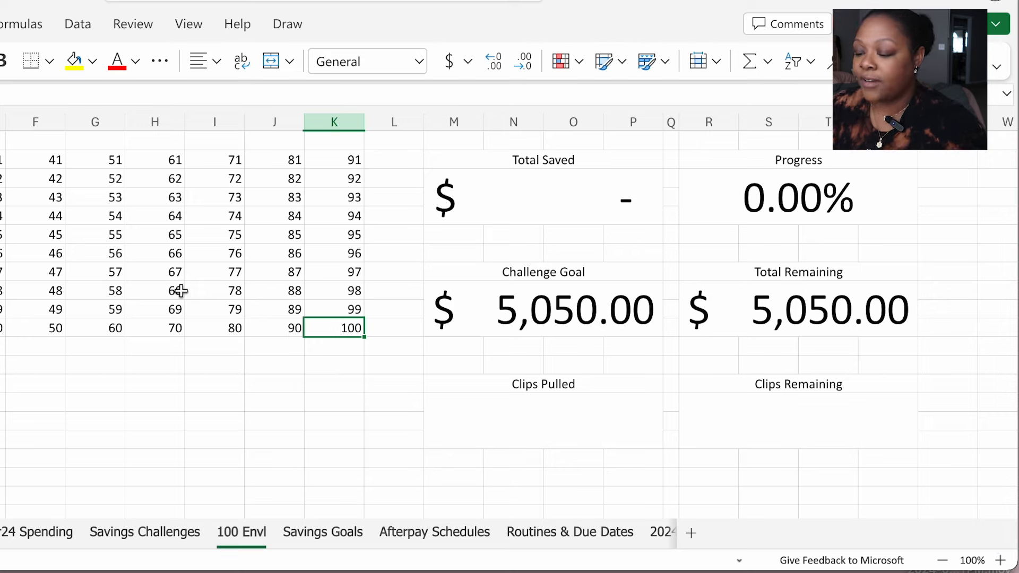
pyautogui.click(213, 234)
pyautogui.press('Delete')
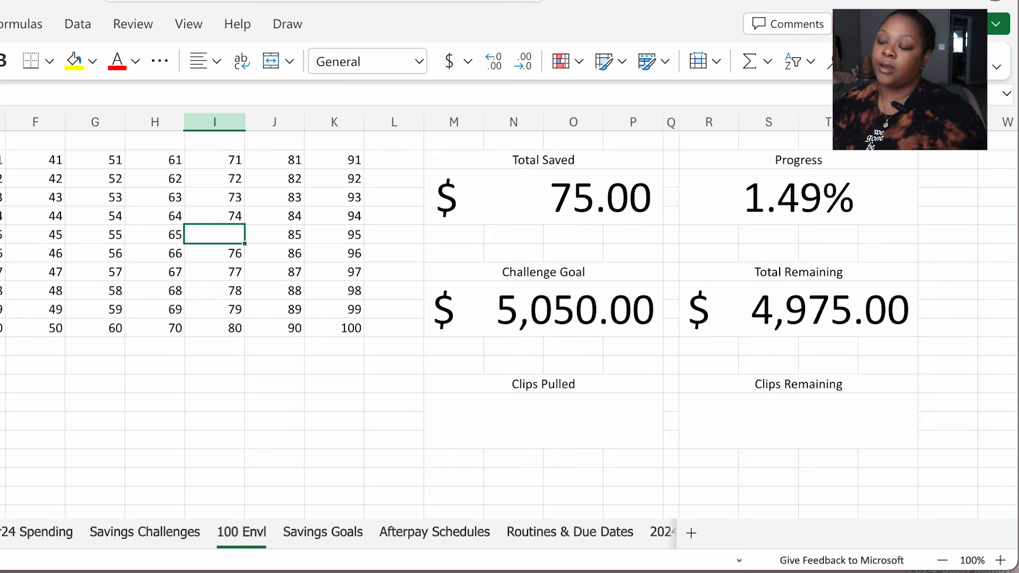
pyautogui.click(227, 417)
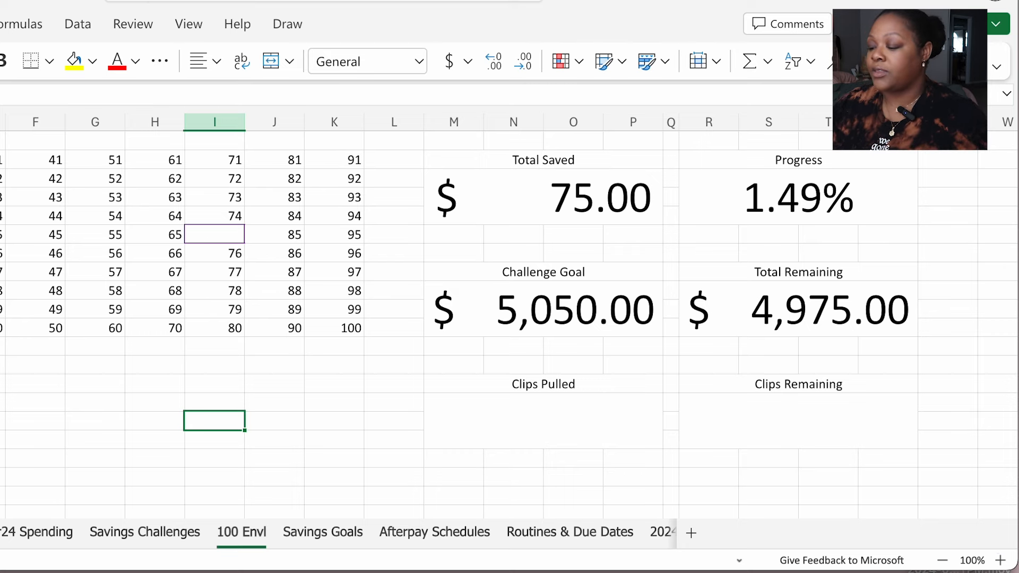
pyautogui.hotkey('ctrl', 'z')
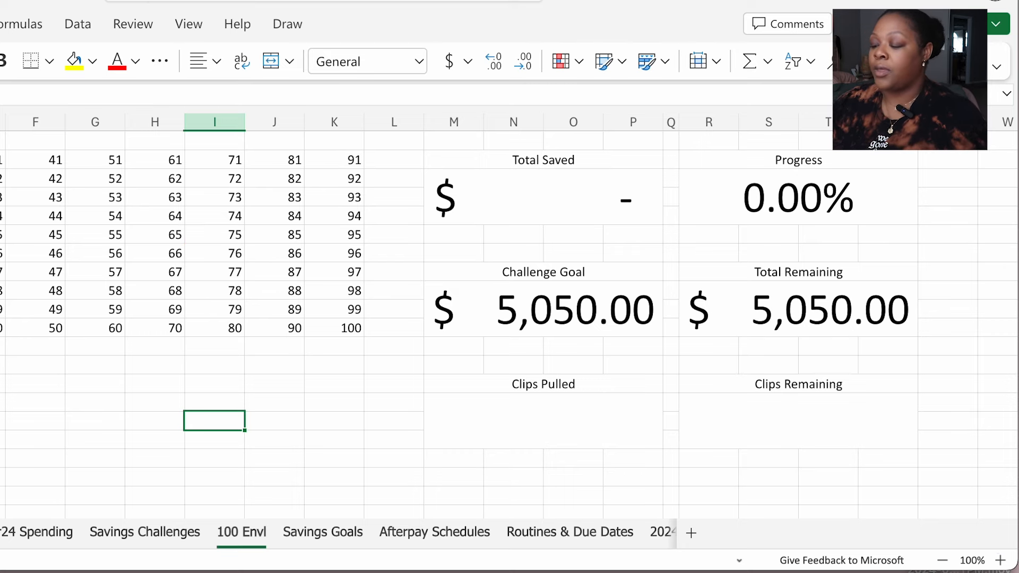
# Enter the formula =COUNTBLANK(B2:K11) in the Clips Pulled value box to count the grid's emptied cells
pyautogui.click(542, 425)
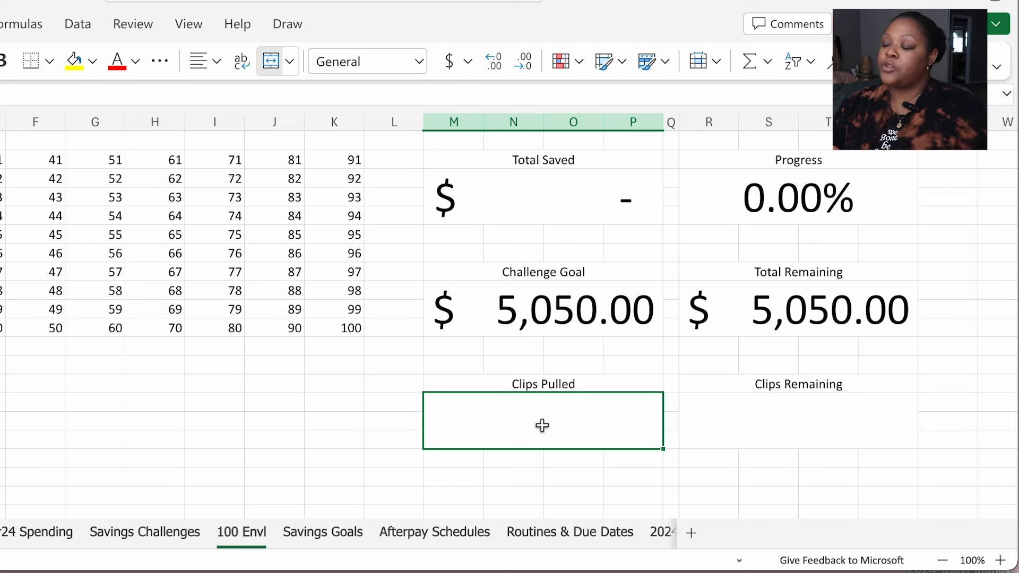
pyautogui.write('=COUN')
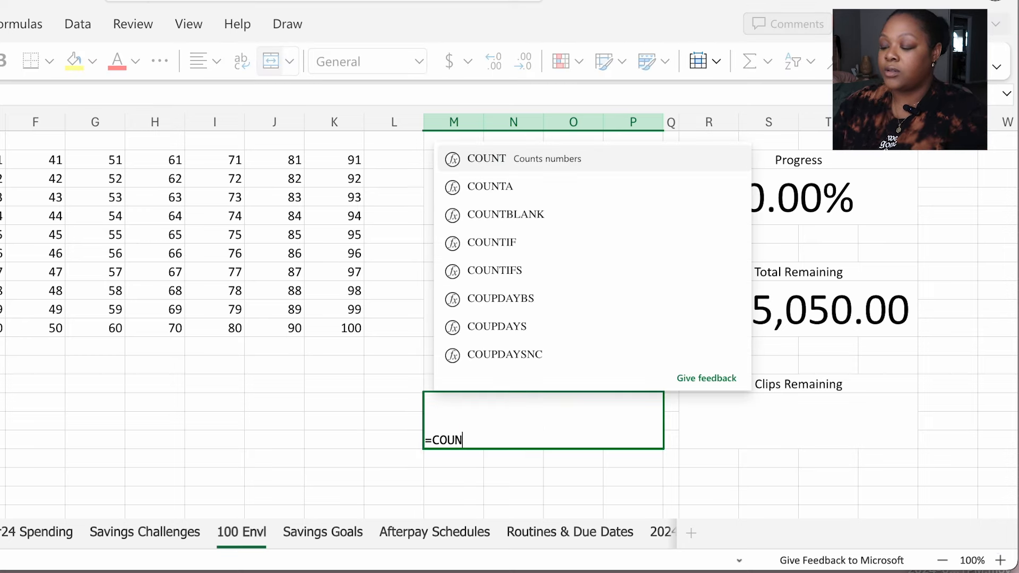
pyautogui.write('T')
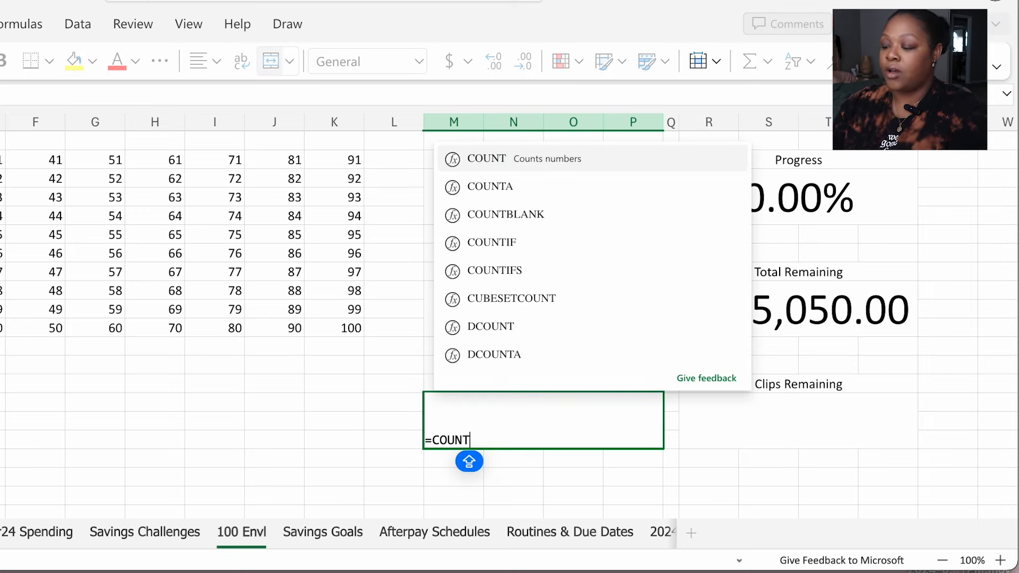
pyautogui.write('BLA')
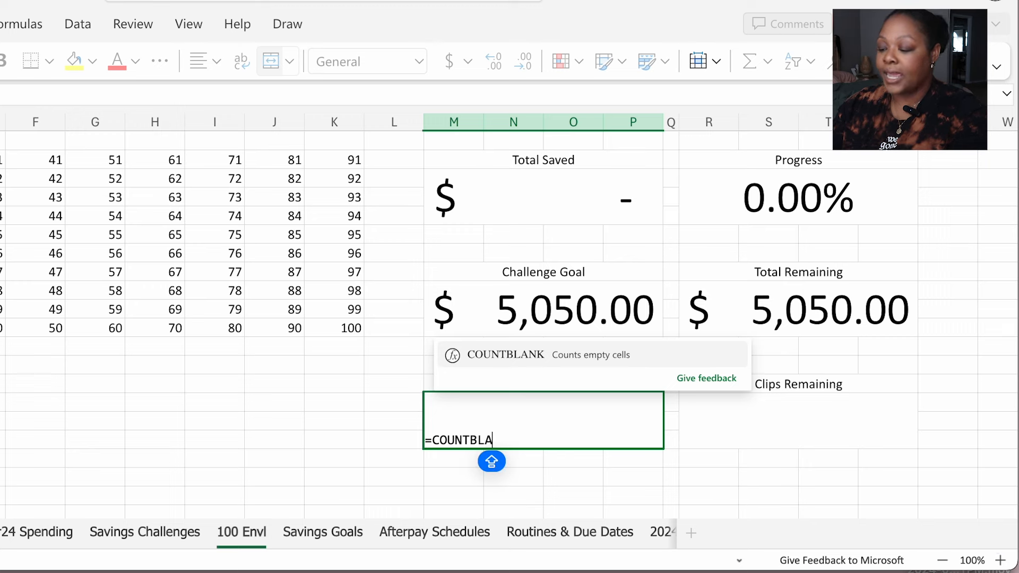
pyautogui.write('NK')
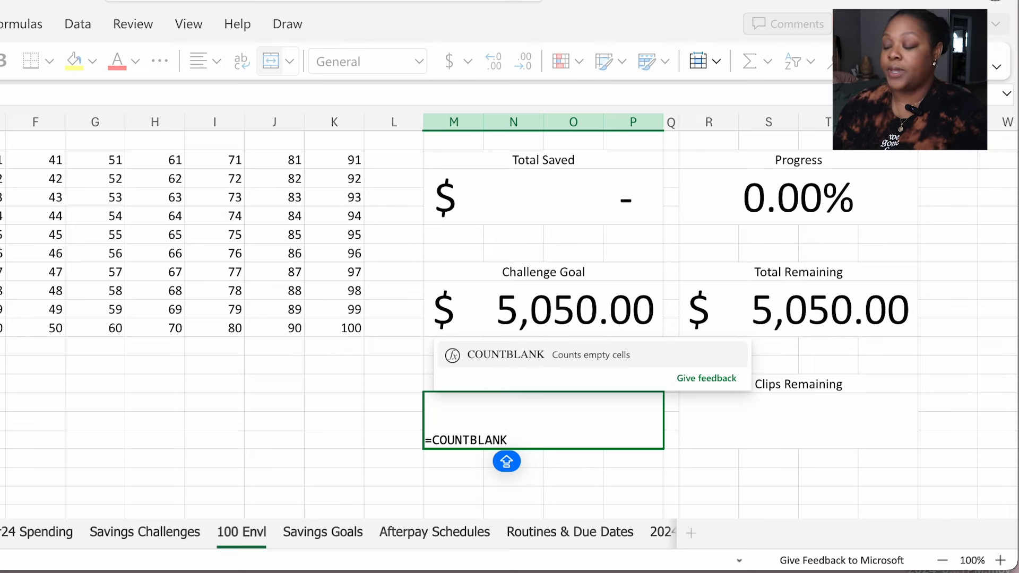
pyautogui.write('(')
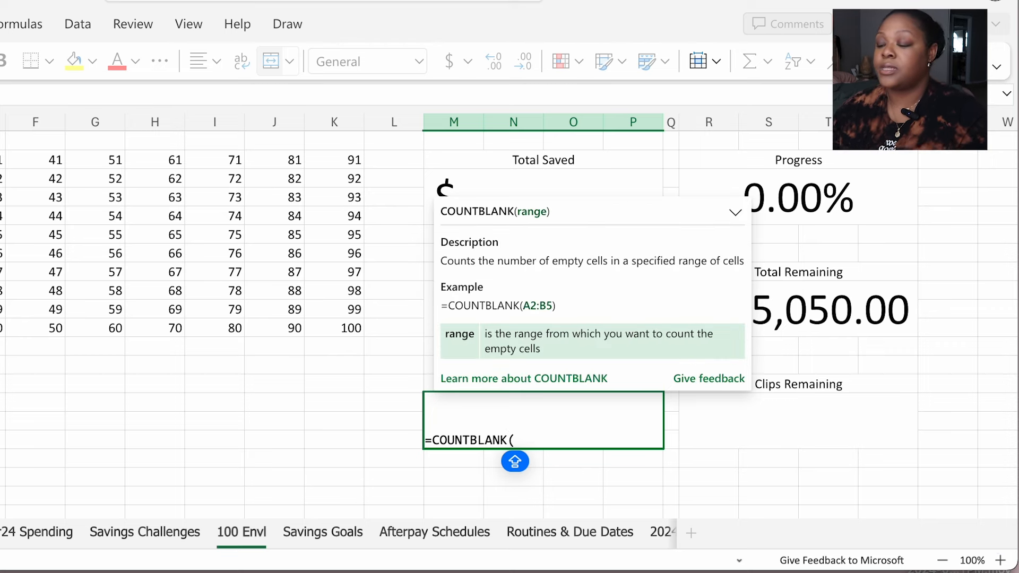
pyautogui.moveTo(1, 160); pyautogui.dragTo(321, 323)
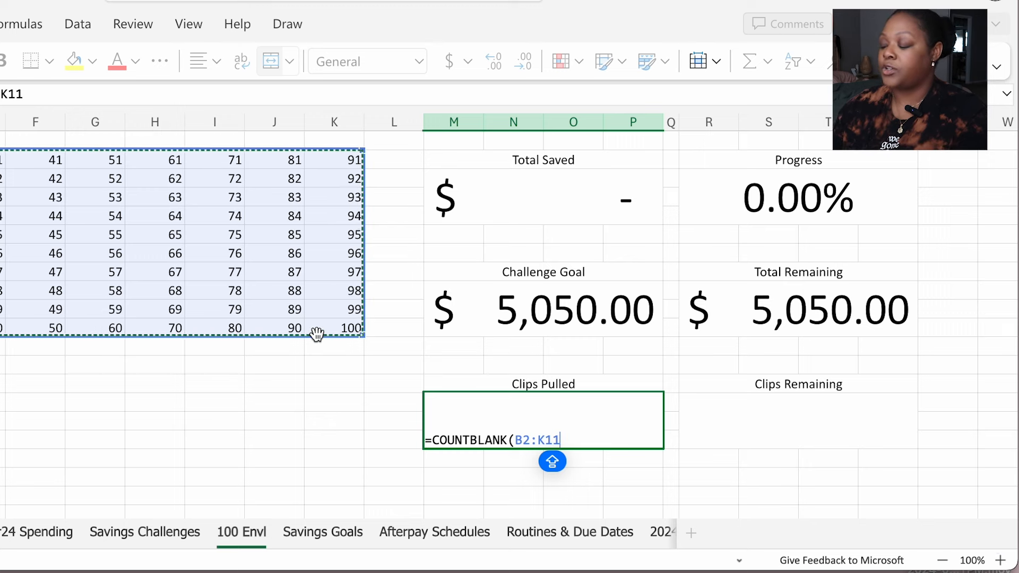
pyautogui.write(')')
pyautogui.press('Return')
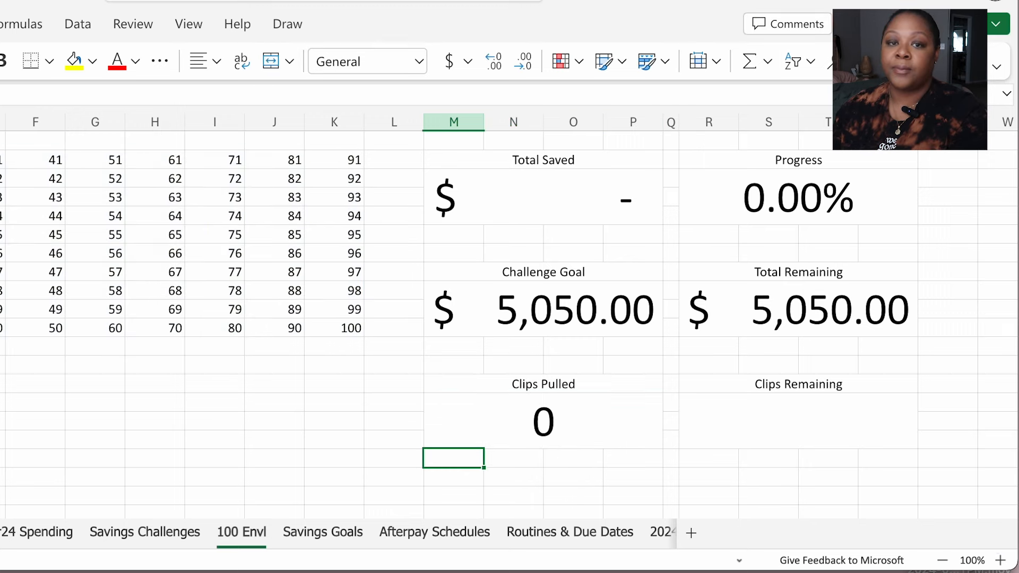
# Test the Clips Pulled count by clearing 87 and 57 from the number grid, and undo both deletions
pyautogui.click(283, 269)
pyautogui.press('Delete')
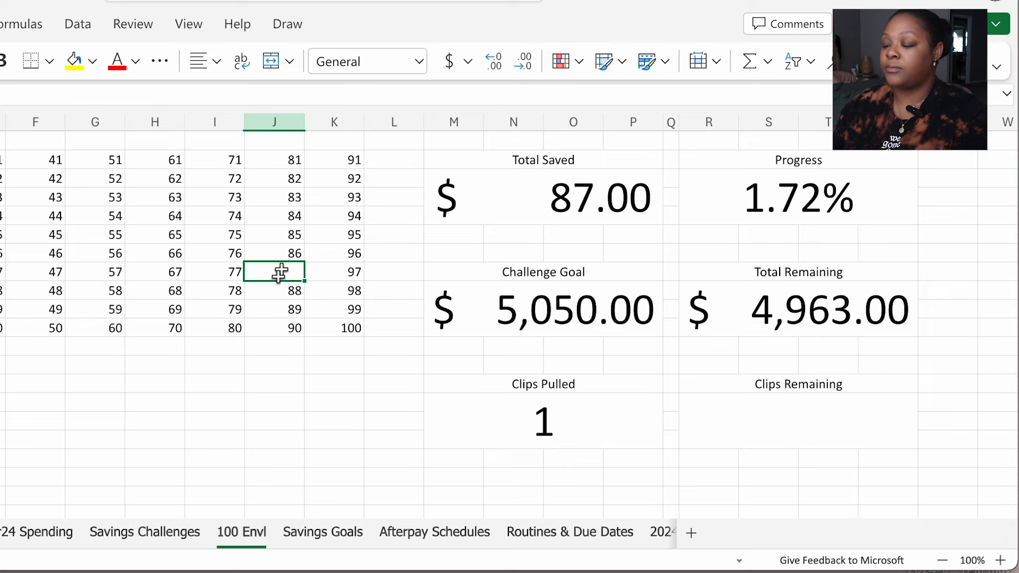
pyautogui.click(228, 377)
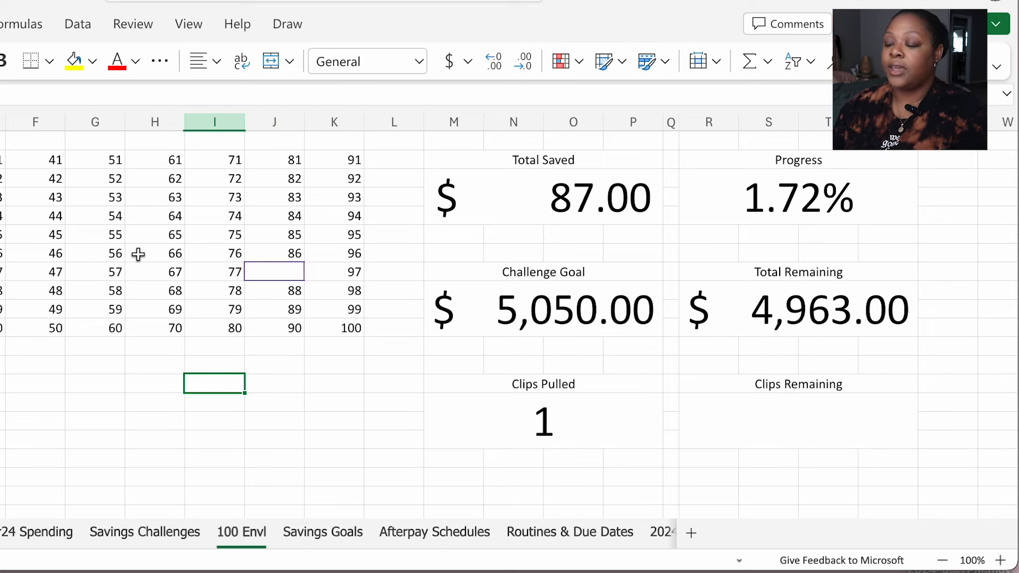
pyautogui.moveTo(114, 272); pyautogui.dragTo(126, 272)
pyautogui.click(111, 270)
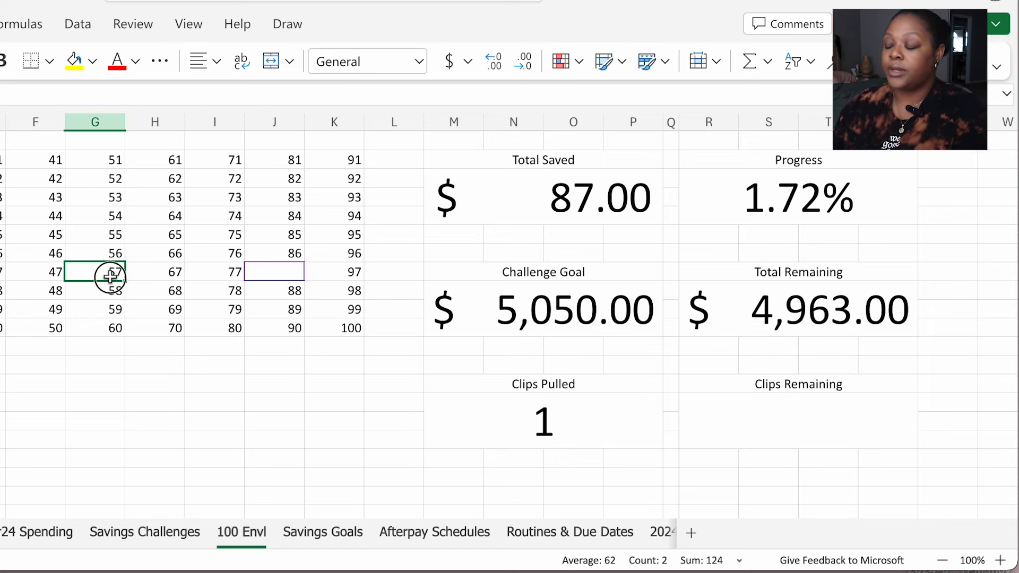
pyautogui.press('Delete')
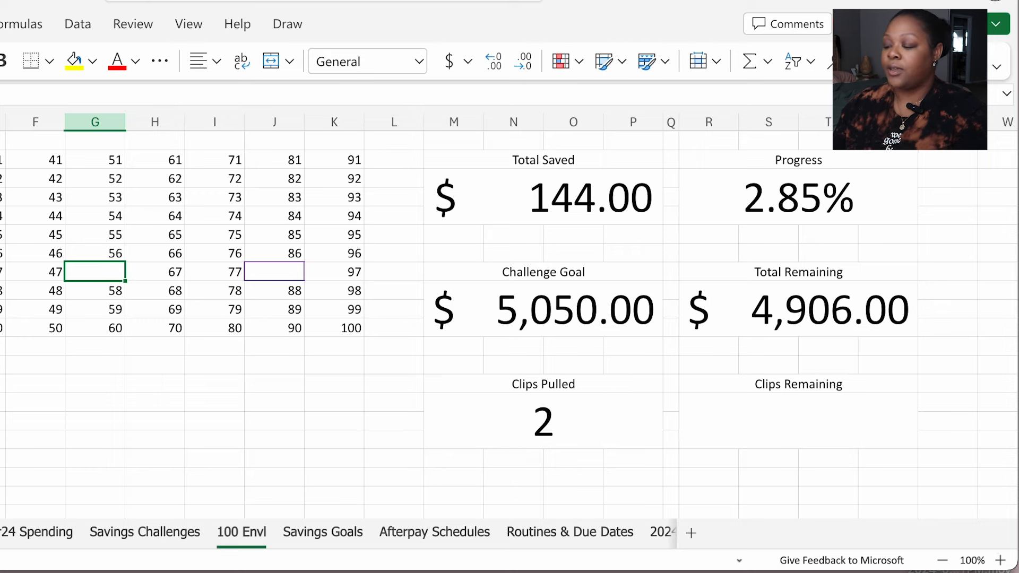
pyautogui.hotkey('ctrl', 'z')
pyautogui.hotkey('ctrl', 'z')
pyautogui.click(283, 399)
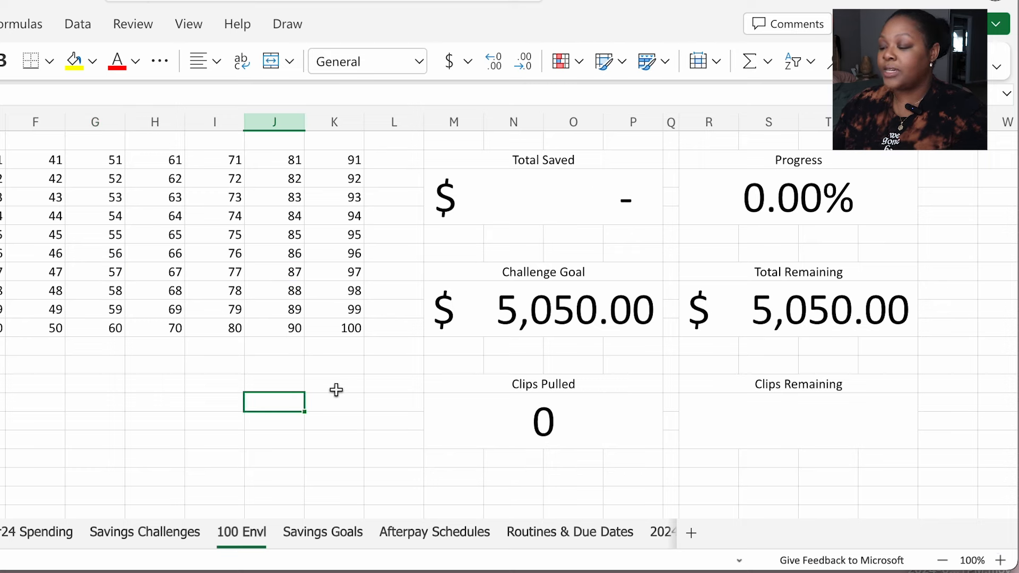
# Enter the formula =100-M15 in the Clips Remaining value box to subtract the clips pulled from 100
pyautogui.click(798, 431)
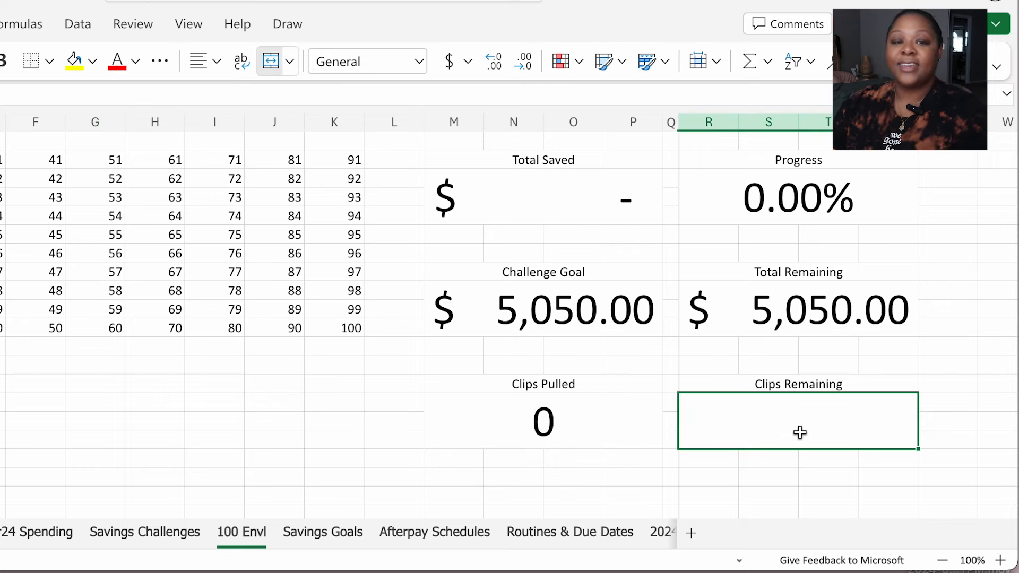
pyautogui.write('=100')
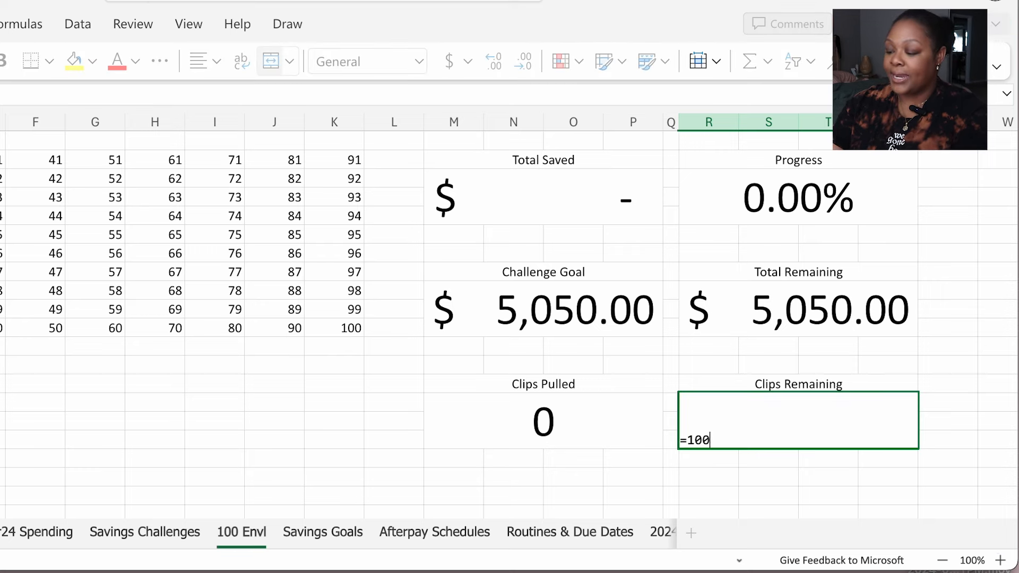
pyautogui.write('-')
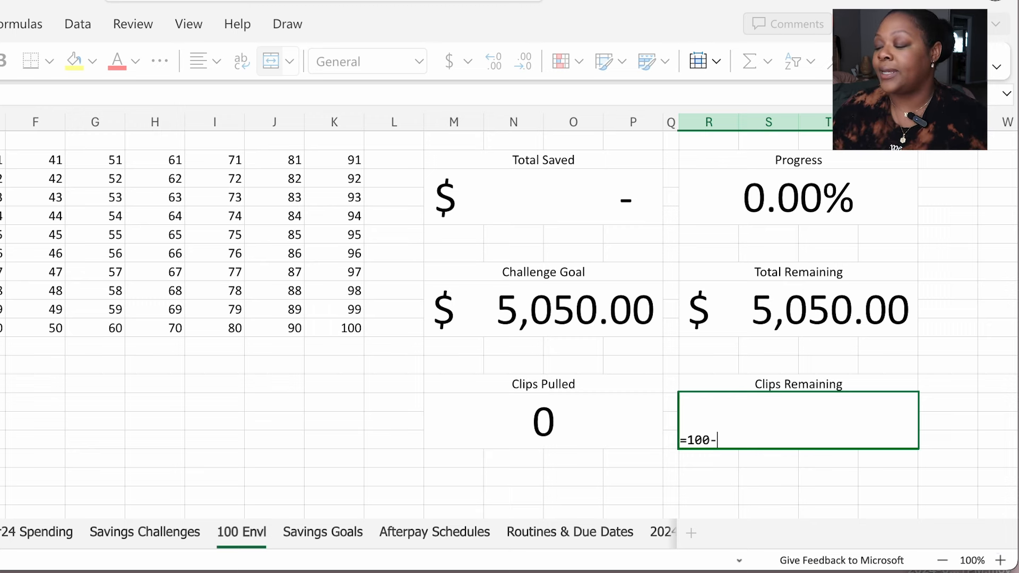
pyautogui.click(610, 432)
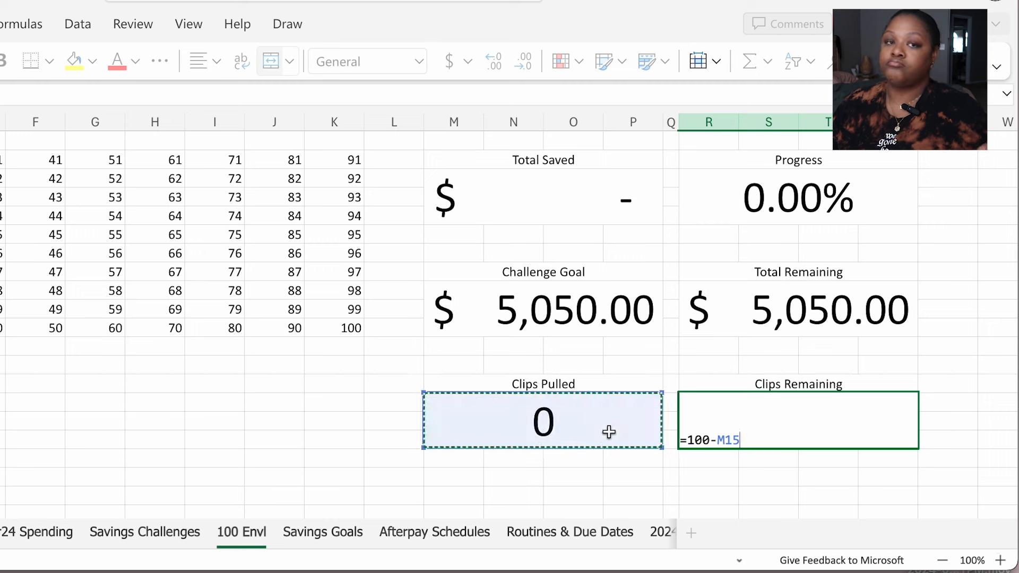
pyautogui.press('Return')
pyautogui.click(225, 403)
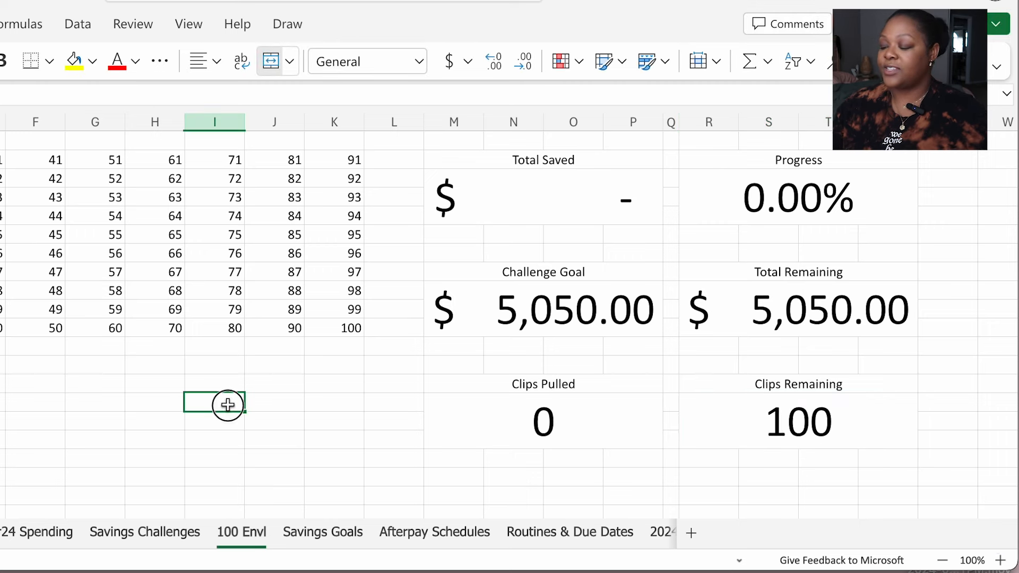
# Test all summary boxes by clearing 100 and 90 from the number grid, and undo both deletions
pyautogui.click(345, 328)
pyautogui.press('Delete')
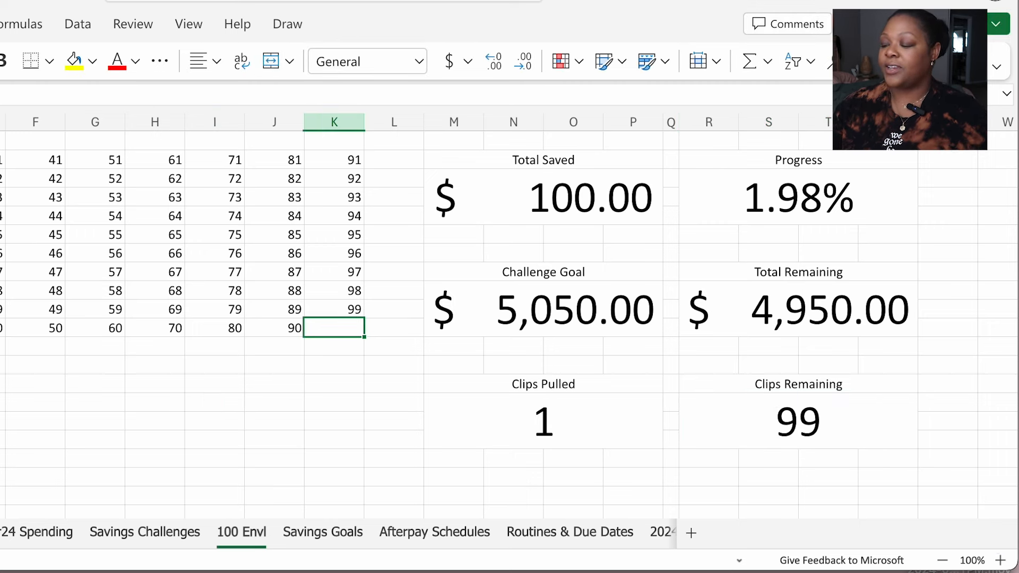
pyautogui.click(276, 328)
pyautogui.press('Delete')
pyautogui.click(128, 416)
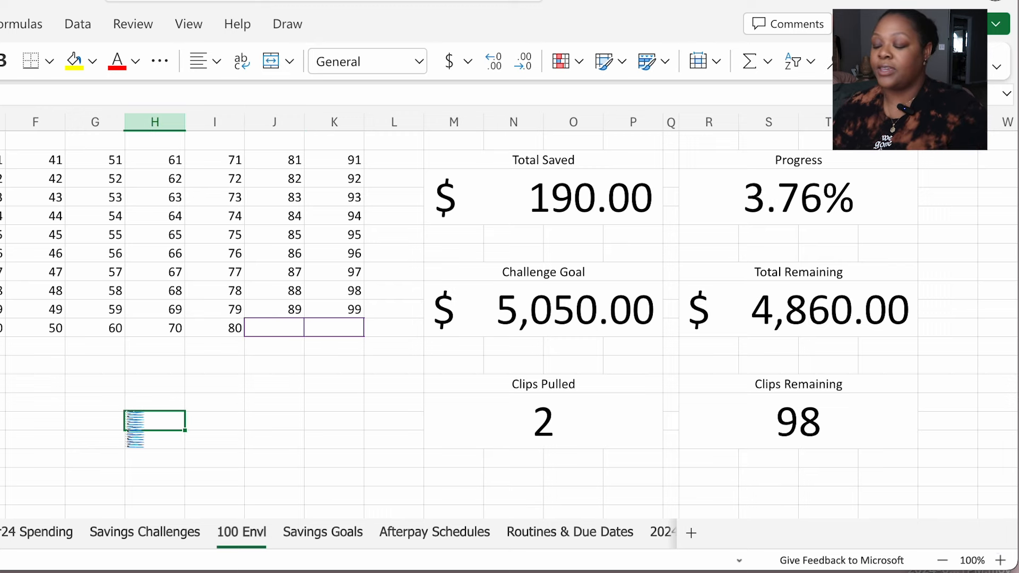
pyautogui.hotkey('ctrl', 'z')
pyautogui.hotkey('ctrl', 'z')
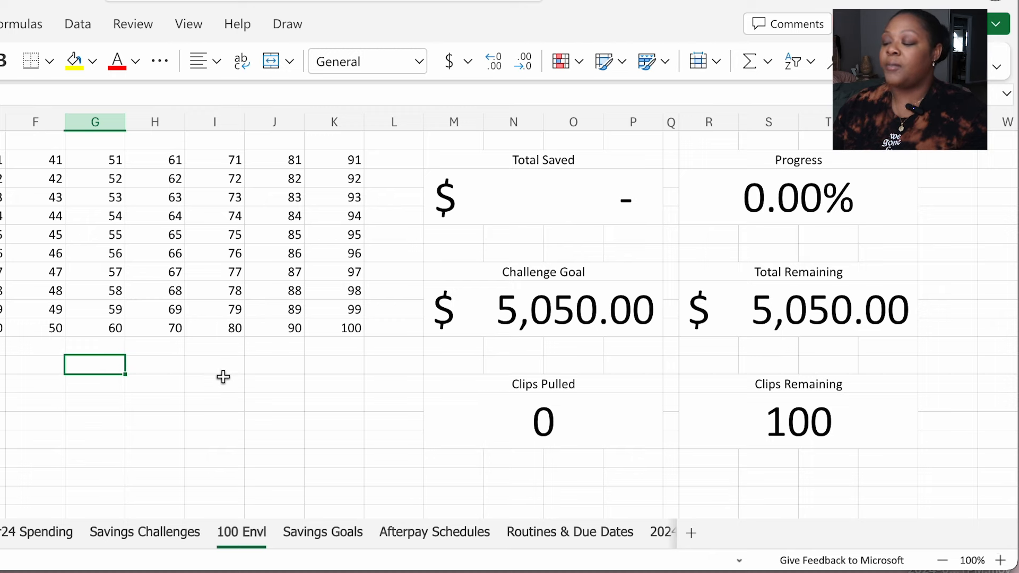
# Apply the Currency number format to the Challenge Goal and Total Remaining value boxes
pyautogui.click(576, 292)
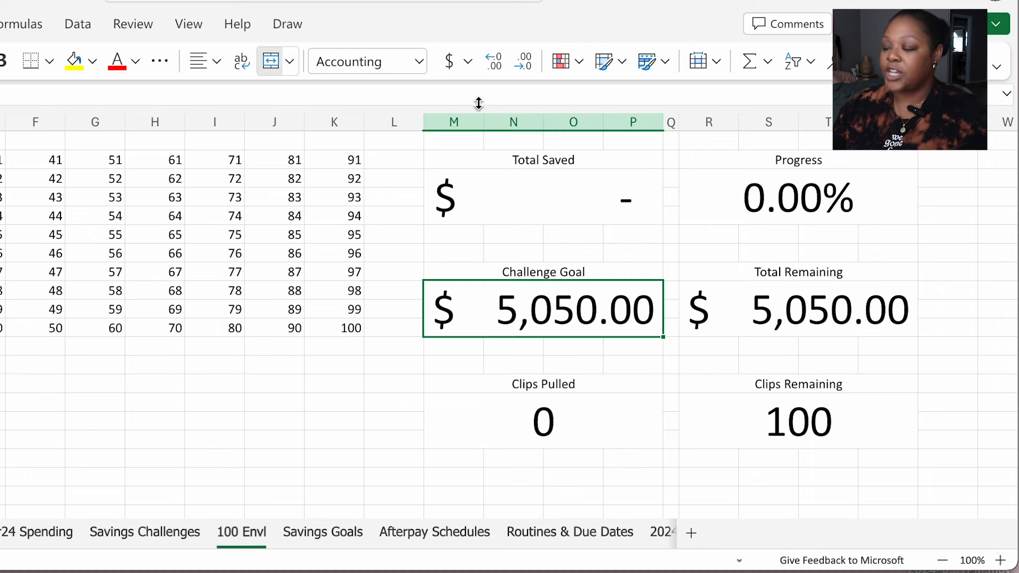
pyautogui.click(419, 61)
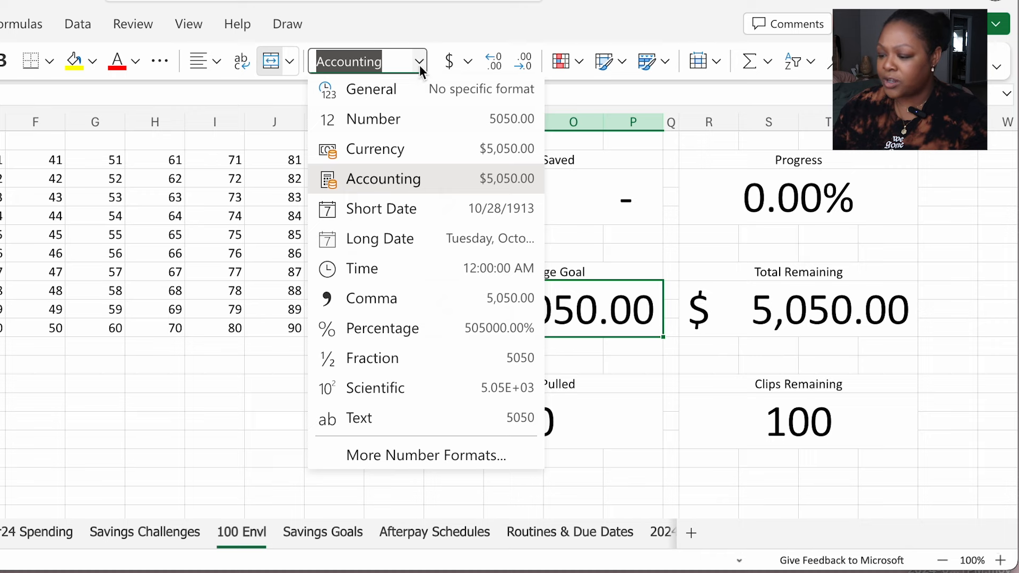
pyautogui.click(431, 148)
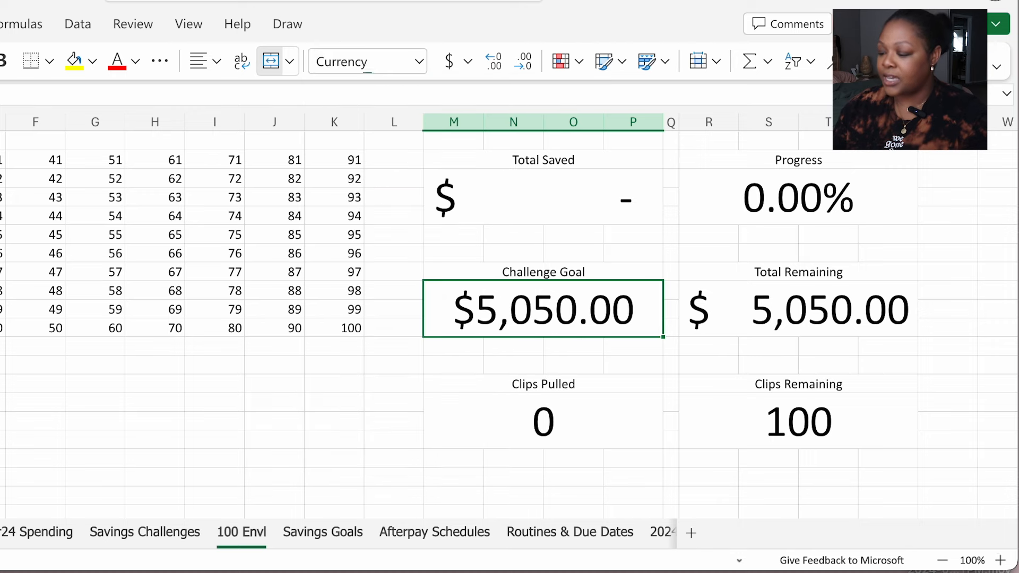
pyautogui.click(891, 319)
pyautogui.click(419, 62)
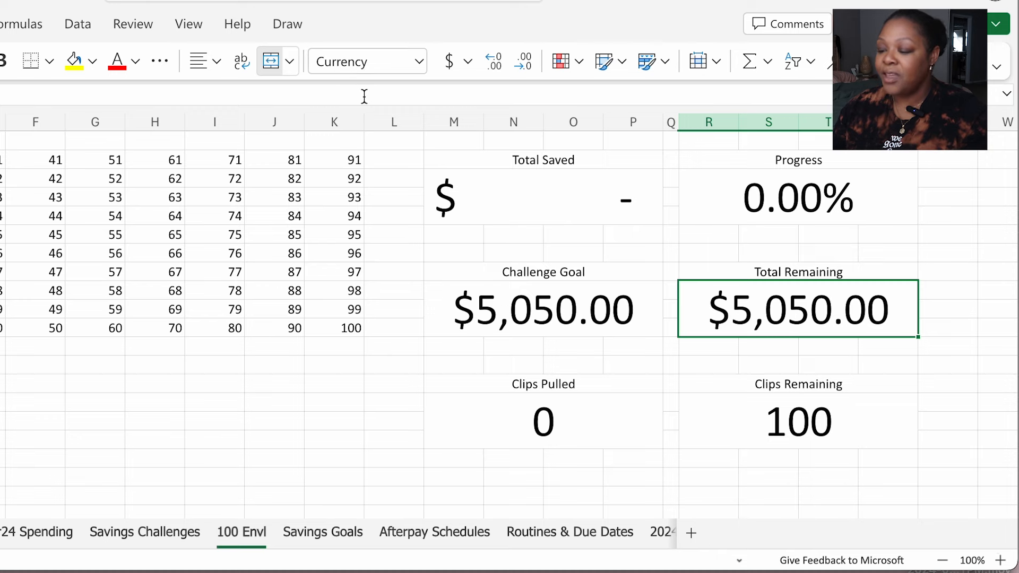
# Try the Number format on the Total Remaining value box, and undo that format change
pyautogui.click(420, 61)
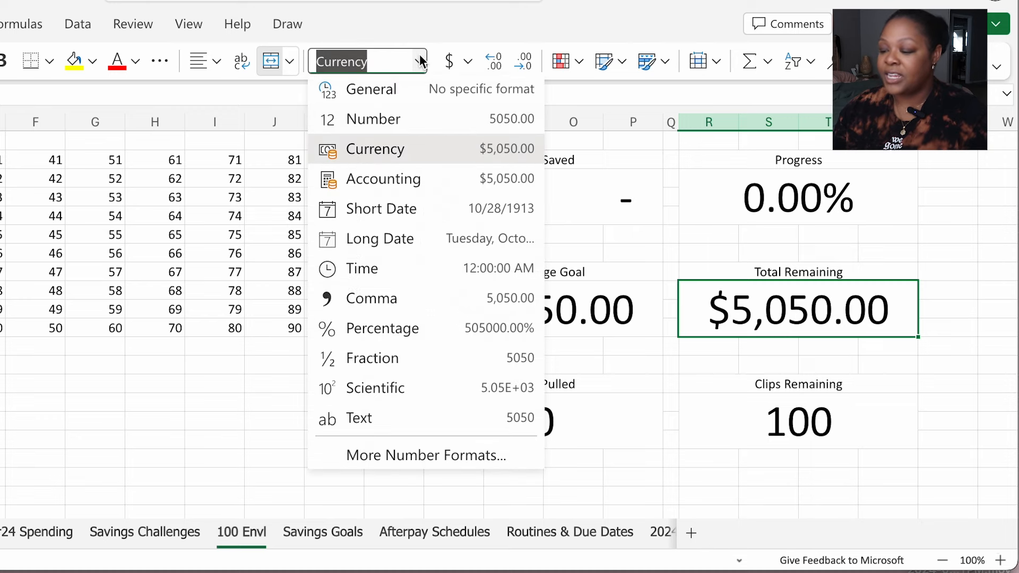
pyautogui.click(423, 119)
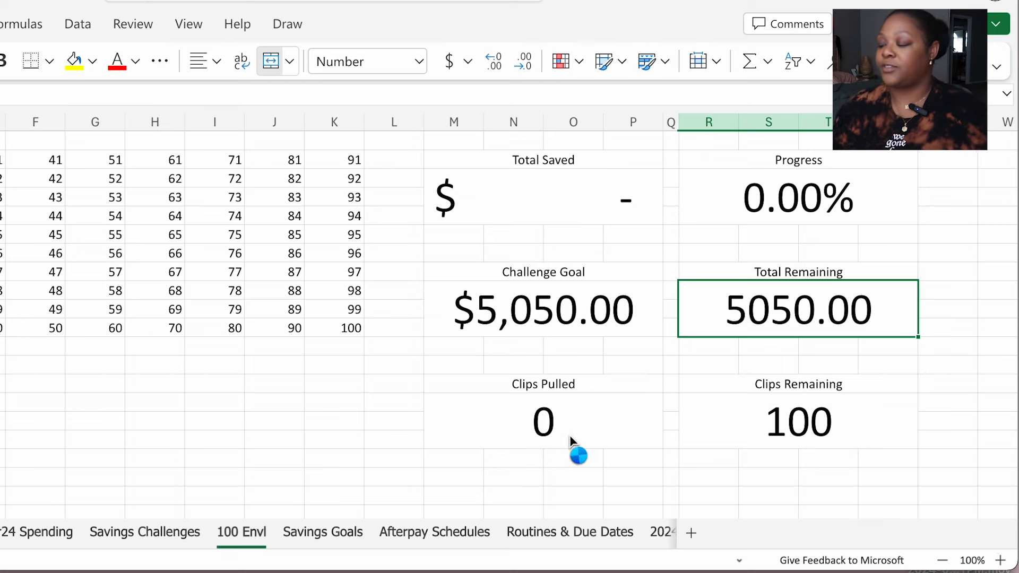
pyautogui.hotkey('ctrl', 'z')
pyautogui.click(353, 418)
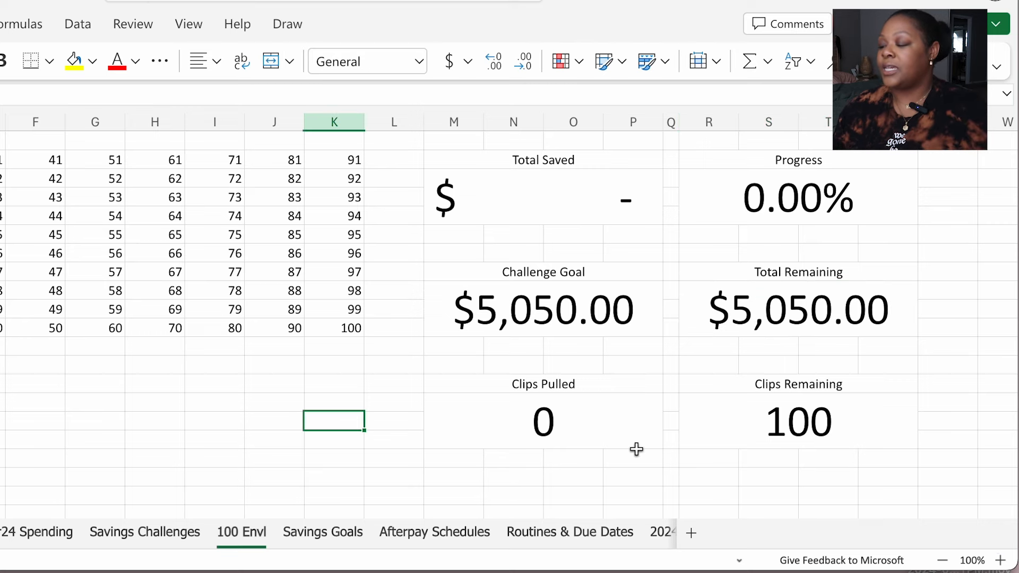
# Check the Progress value box and open the Savings Challenges sheet to view its formatted 100 Envelope Challenge tracker
pyautogui.click(963, 379)
pyautogui.click(858, 179)
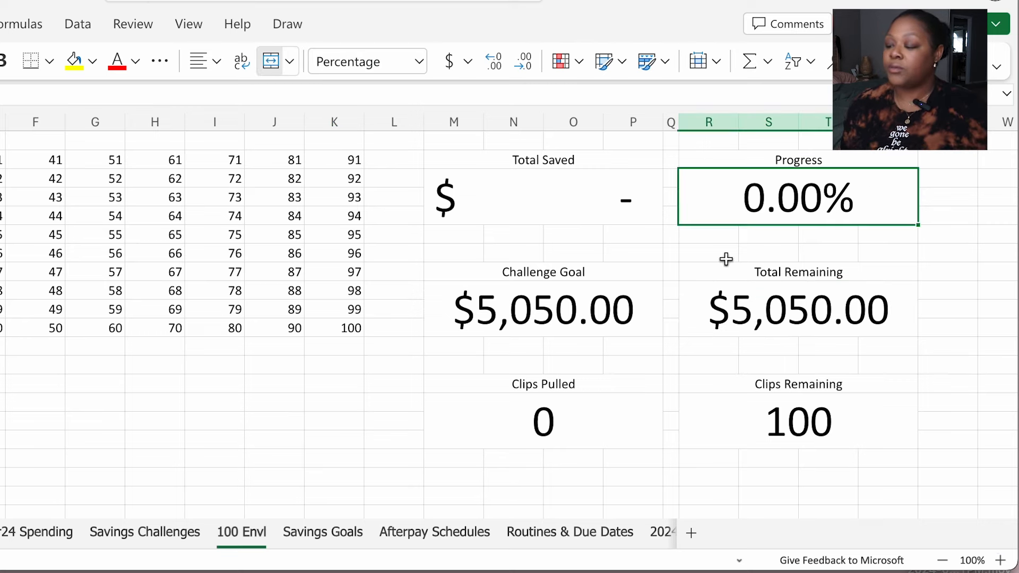
pyautogui.click(217, 419)
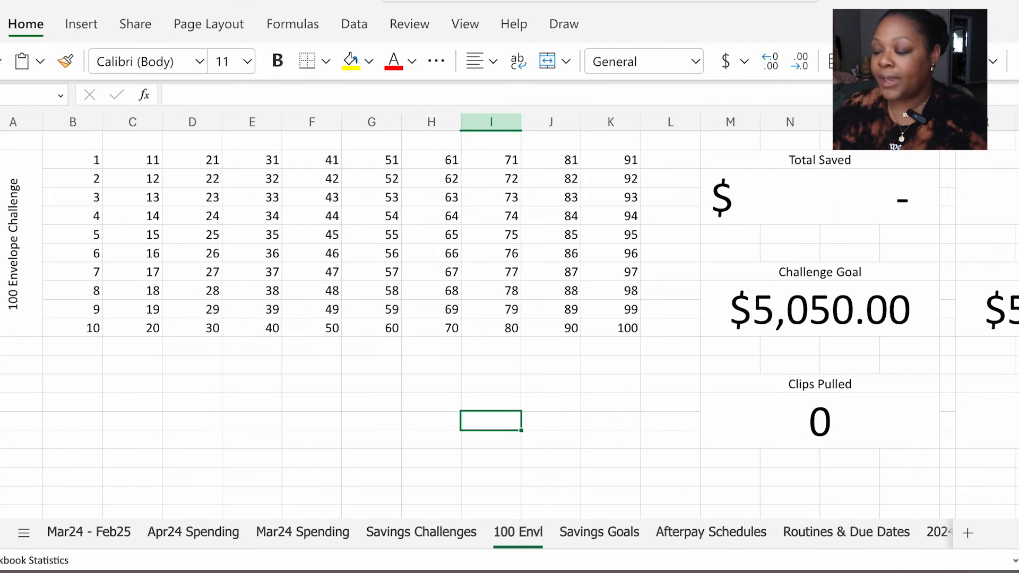
pyautogui.click(412, 532)
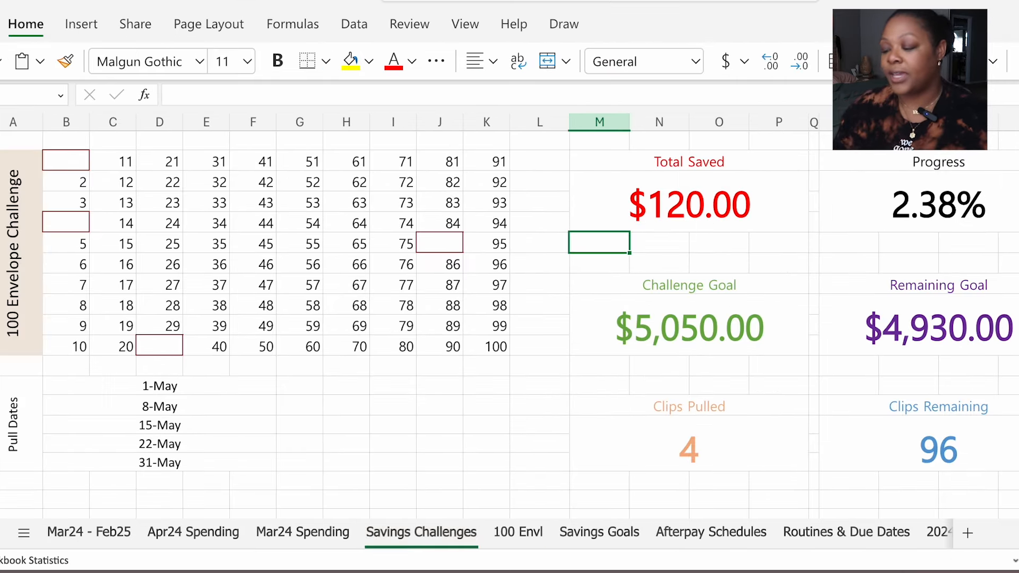